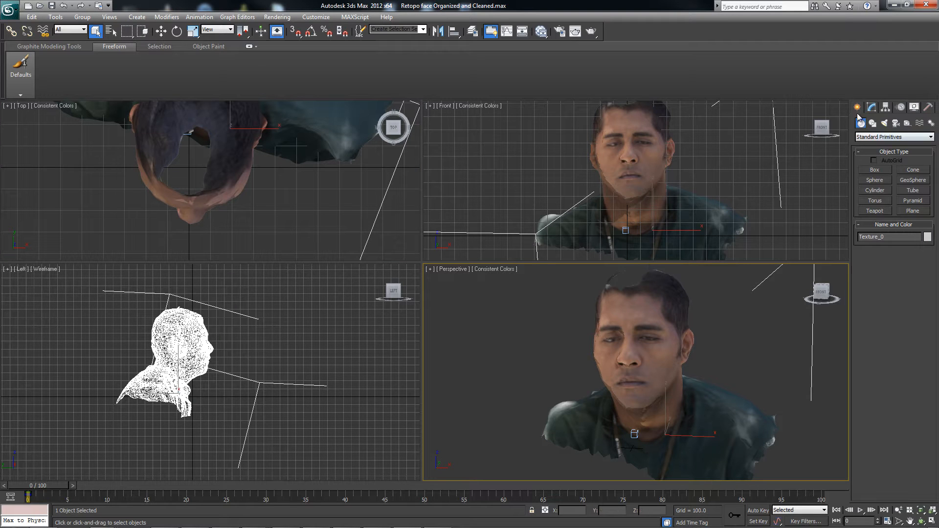
# Step: Rename the head scan object as "123d catched mesh"
pyautogui.click(871, 107)
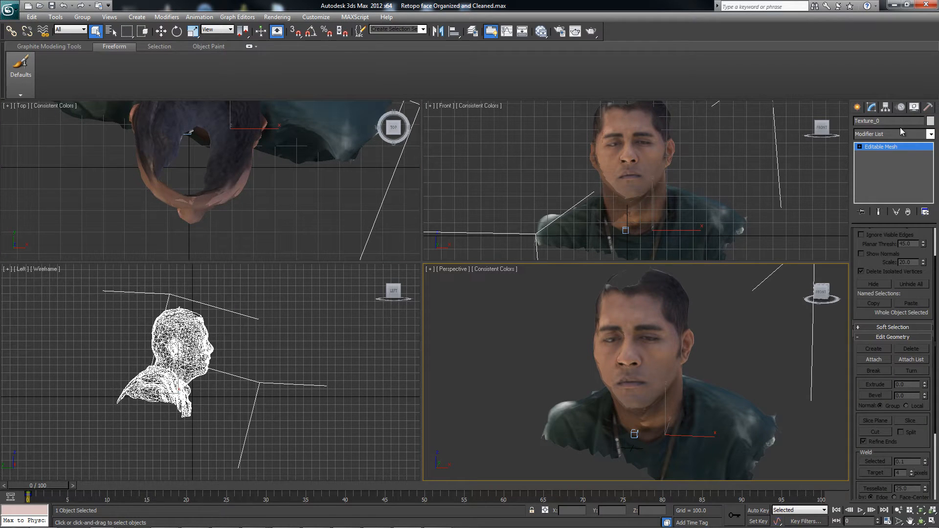
pyautogui.click(876, 121)
pyautogui.write('123d catched mesh')
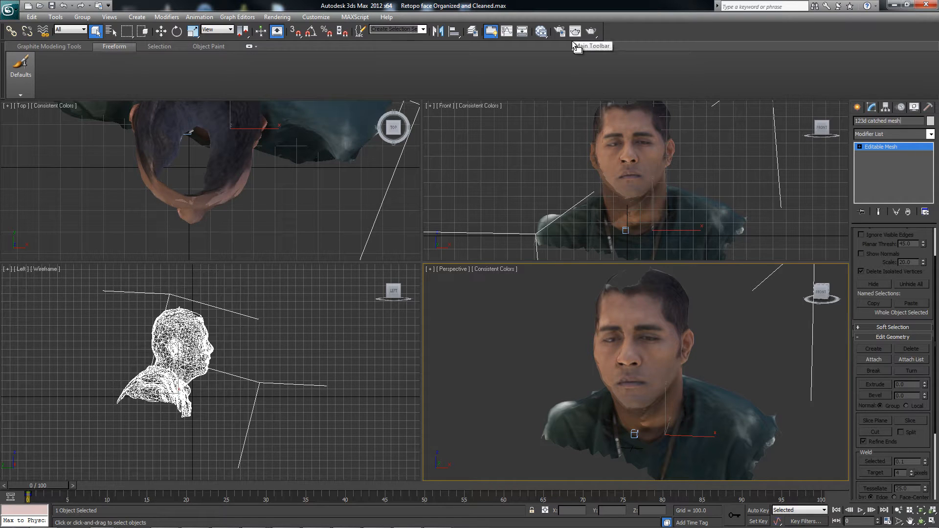
# Step: Check the scene's object list and the hierarchy under the cleaned mesh root
pyautogui.click(707, 321)
pyautogui.click(657, 313)
pyautogui.press('h')
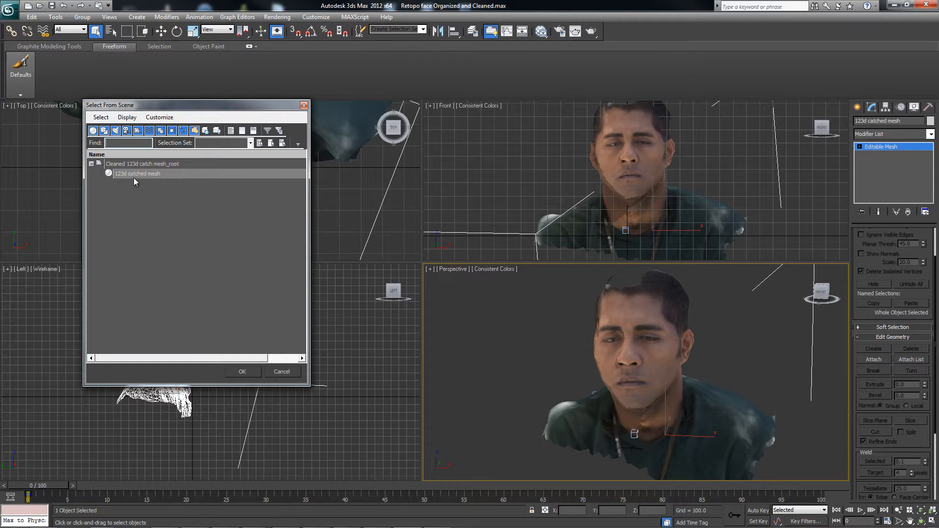
pyautogui.click(91, 164)
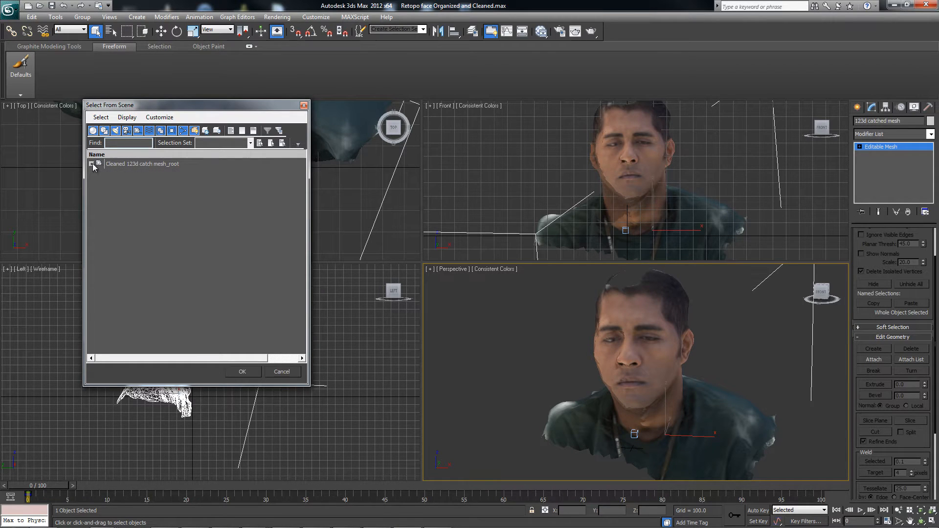
pyautogui.click(257, 372)
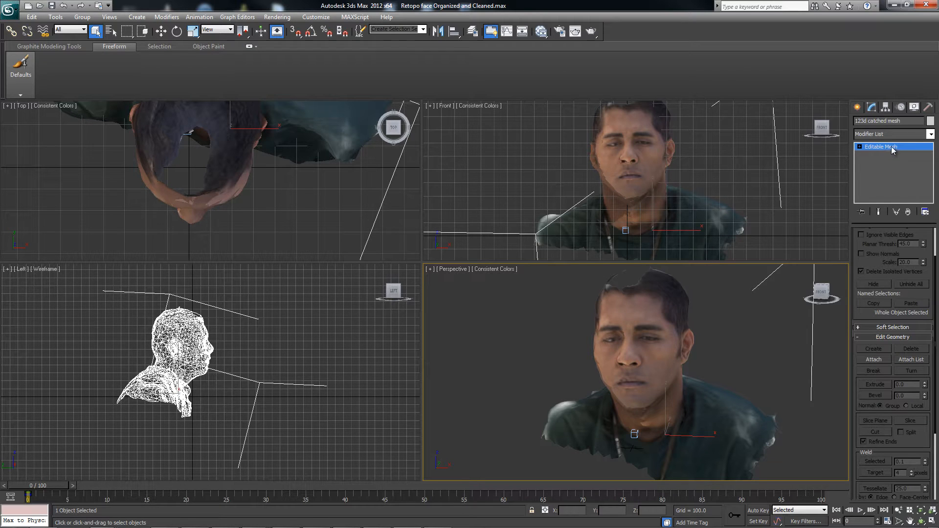
# Step: Add an Edit Poly modifier to the 123d catched mesh
pyautogui.click(930, 134)
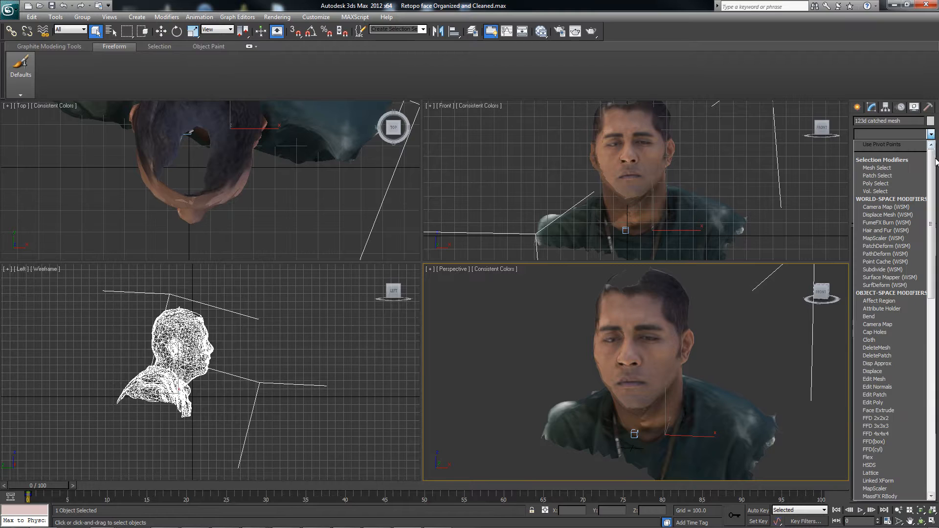
pyautogui.moveTo(935, 167); pyautogui.dragTo(937, 269)
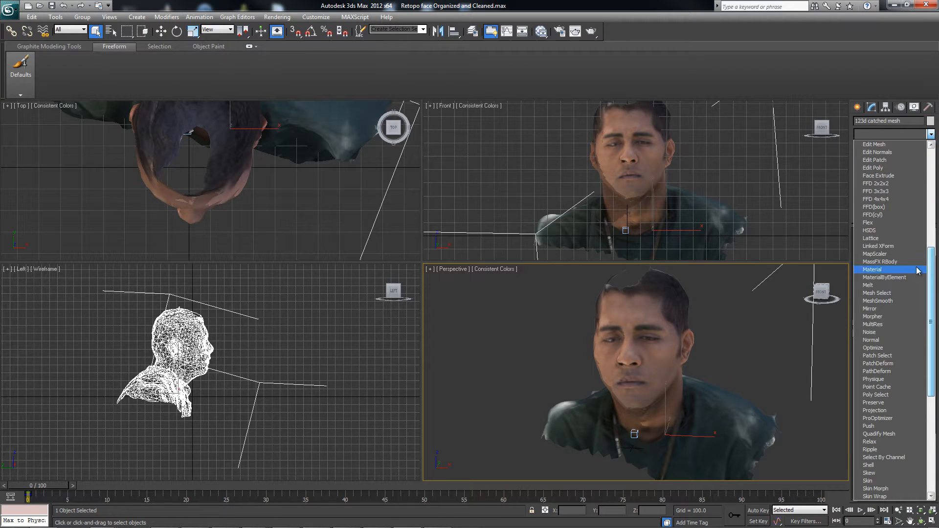
pyautogui.click(881, 167)
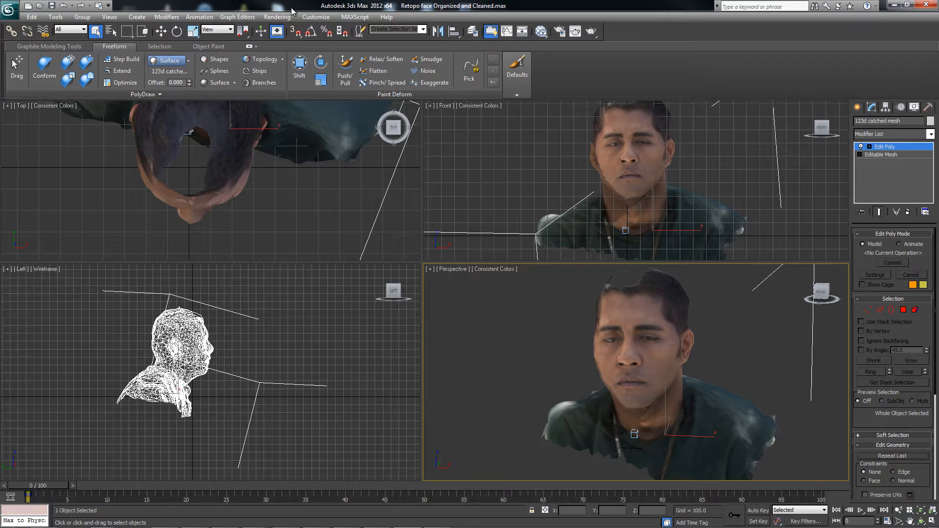
# Step: Hide the modeling ribbon and show it again
pyautogui.click(319, 19)
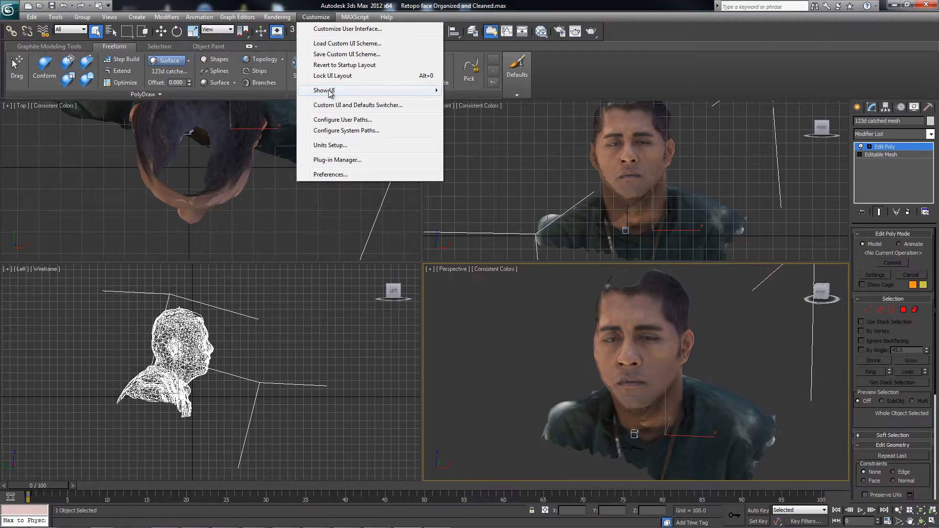
pyautogui.moveTo(324, 91)
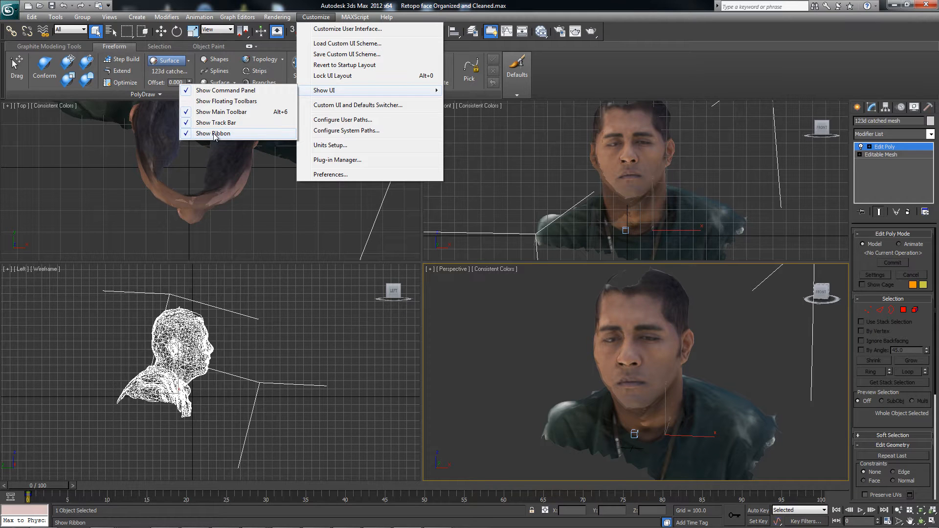
pyautogui.click(214, 134)
pyautogui.click(316, 17)
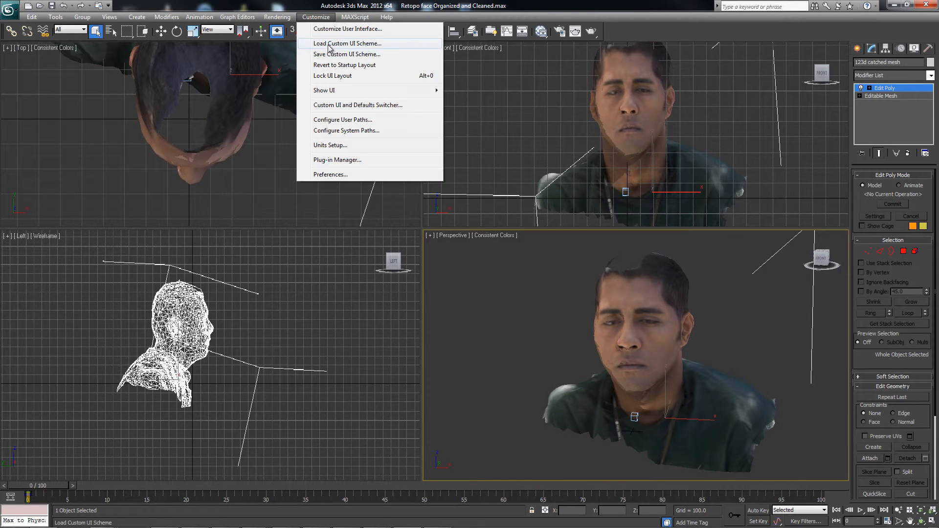
pyautogui.moveTo(325, 90)
pyautogui.click(220, 133)
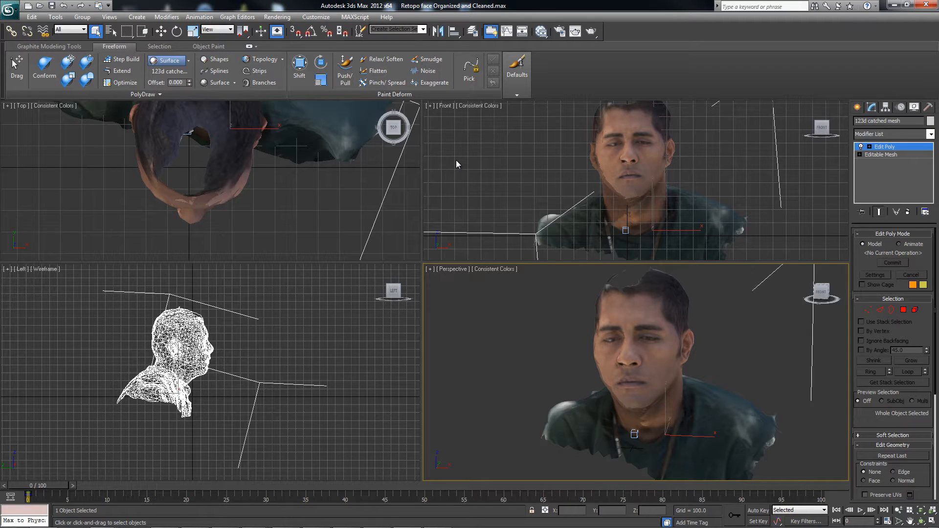
# Step: Create a new empty PolyDraw object and name it "retopo Mesh"
pyautogui.click(143, 95)
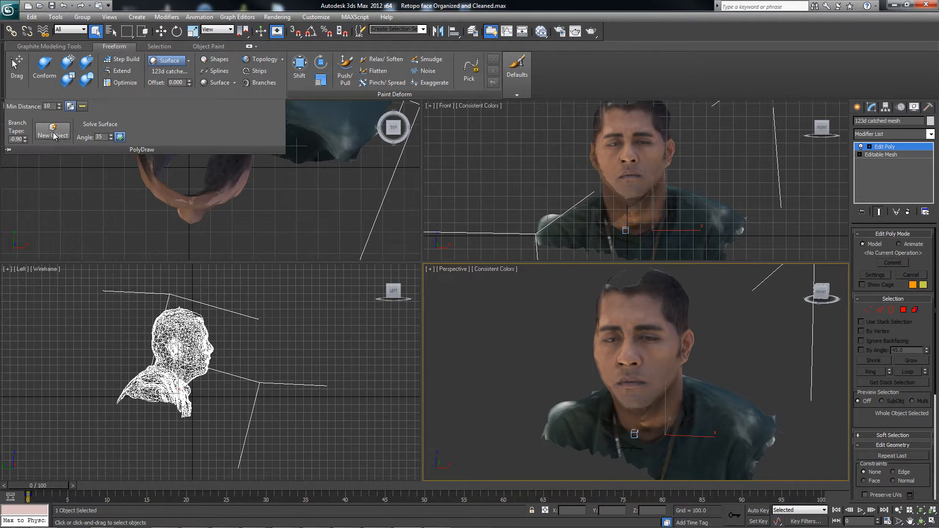
pyautogui.click(52, 133)
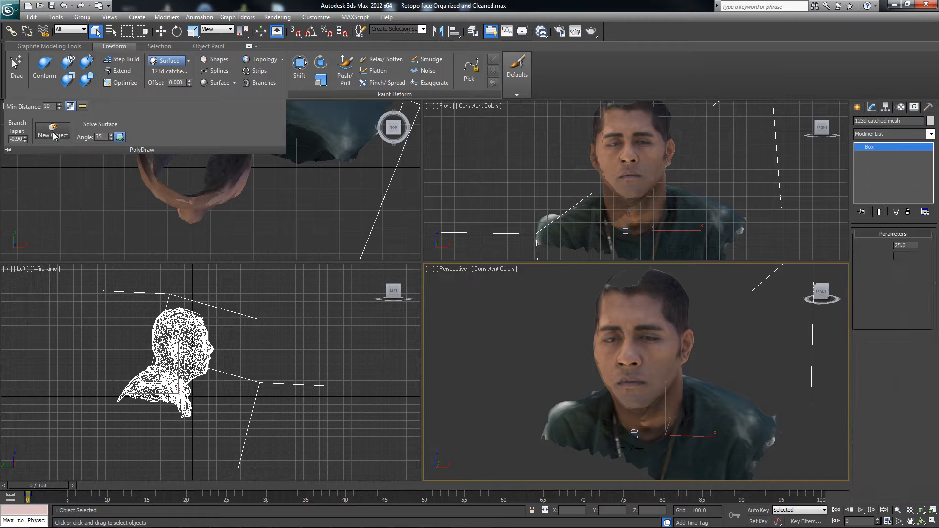
pyautogui.click(878, 121)
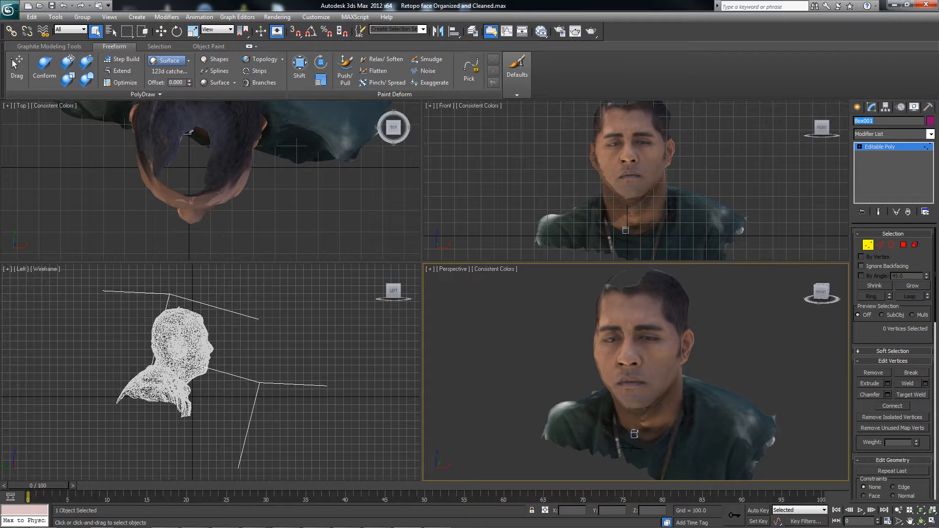
pyautogui.write('retopo Mesh')
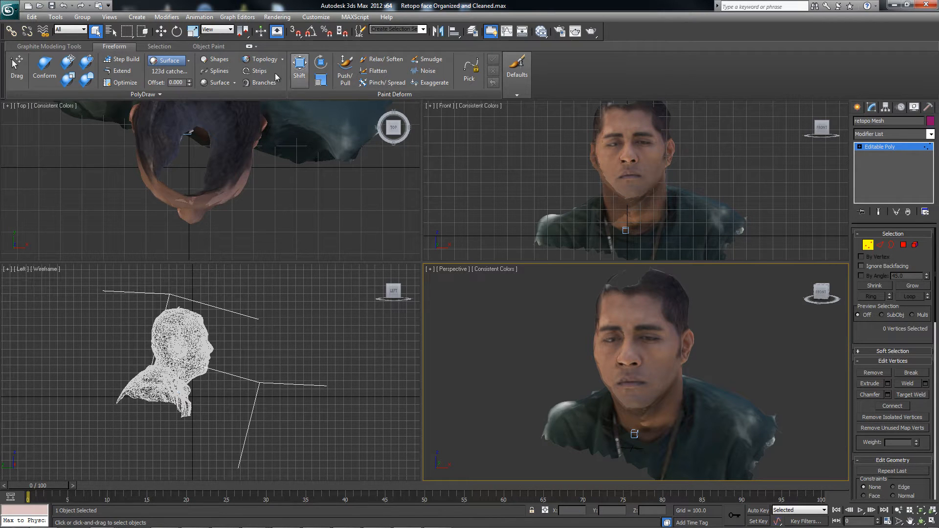
# Step: Set PolyDraw to draw on the grid, draw two test strips beside the bust in the perspective view, and delete them
pyautogui.click(188, 61)
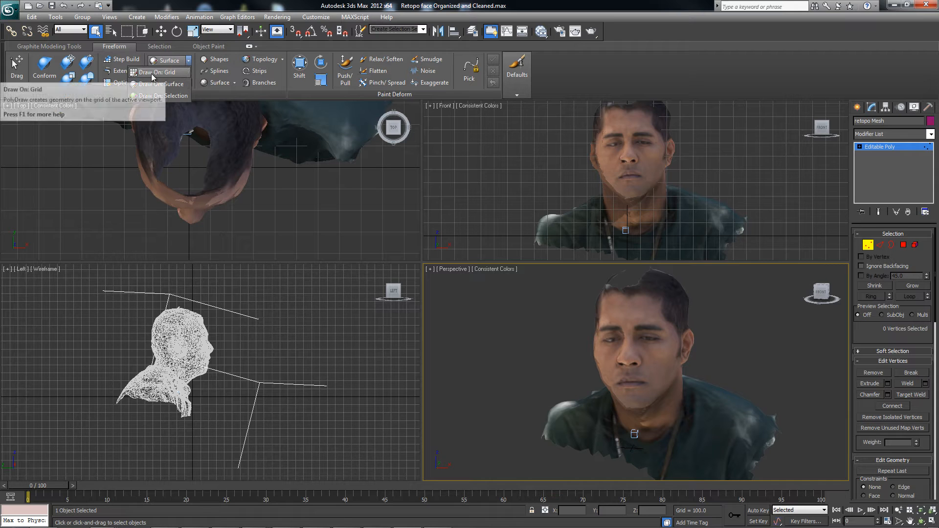
pyautogui.click(163, 67)
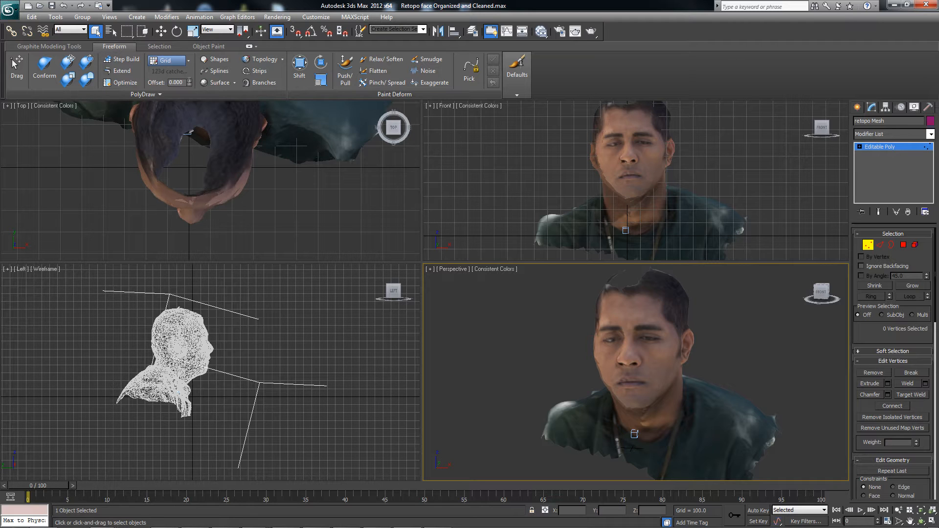
pyautogui.click(259, 71)
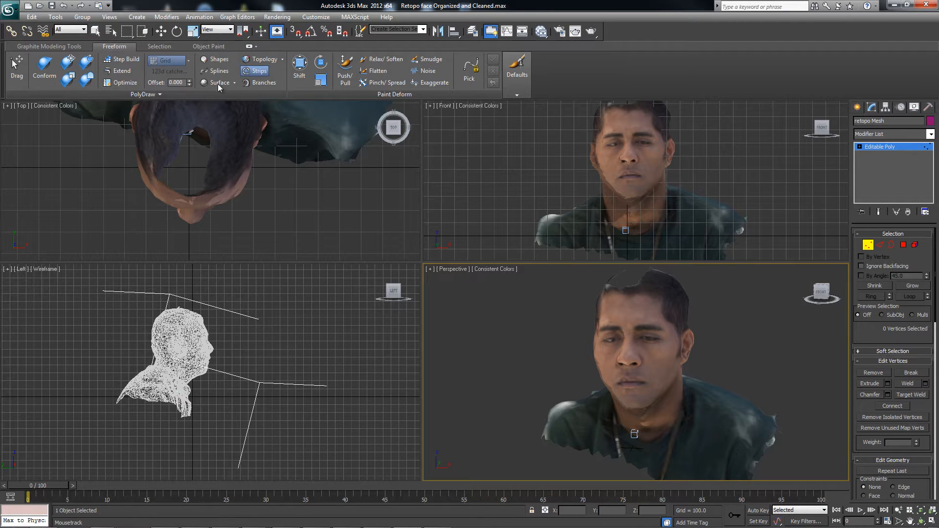
pyautogui.moveTo(489, 376)
pyautogui.mouseDown()
pyautogui.moveTo(494, 398)
pyautogui.moveTo(531, 397)
pyautogui.mouseUp()
pyautogui.moveTo(619, 385)
pyautogui.mouseDown()
pyautogui.moveTo(484, 434)
pyautogui.moveTo(471, 430)
pyautogui.moveTo(464, 399)
pyautogui.mouseUp()
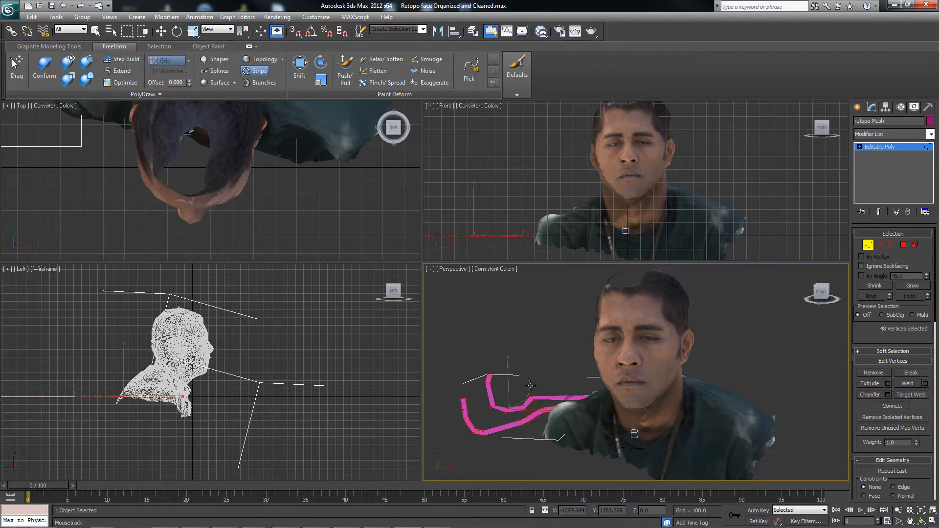
pyautogui.moveTo(518, 384)
pyautogui.keyDown('alt'); pyautogui.mouseDown(button='middle')
pyautogui.moveTo(520, 412)
pyautogui.moveTo(522, 387)
pyautogui.moveTo(533, 384)
pyautogui.mouseUp(button='middle'); pyautogui.keyUp('alt')
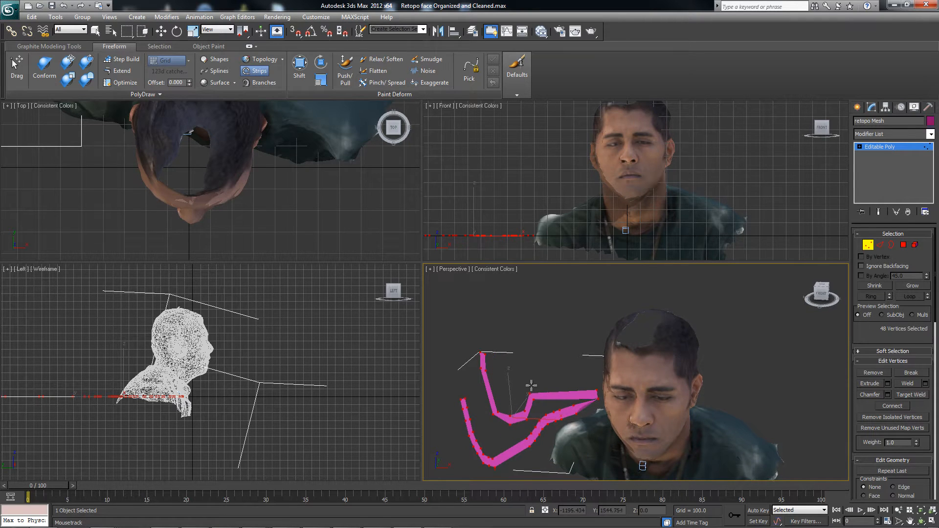
pyautogui.press('Delete')
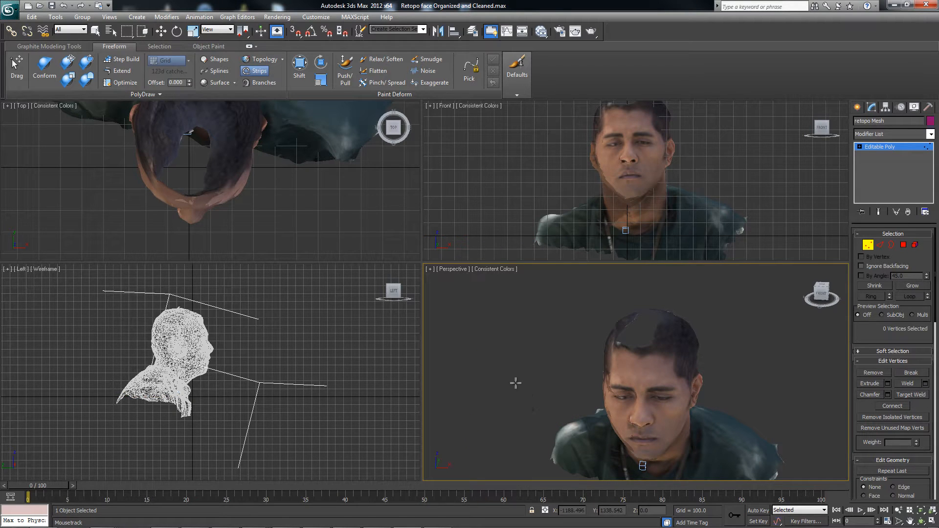
# Step: Set PolyDraw to draw on a surface and pick the 123d catched mesh as that surface
pyautogui.click(167, 58)
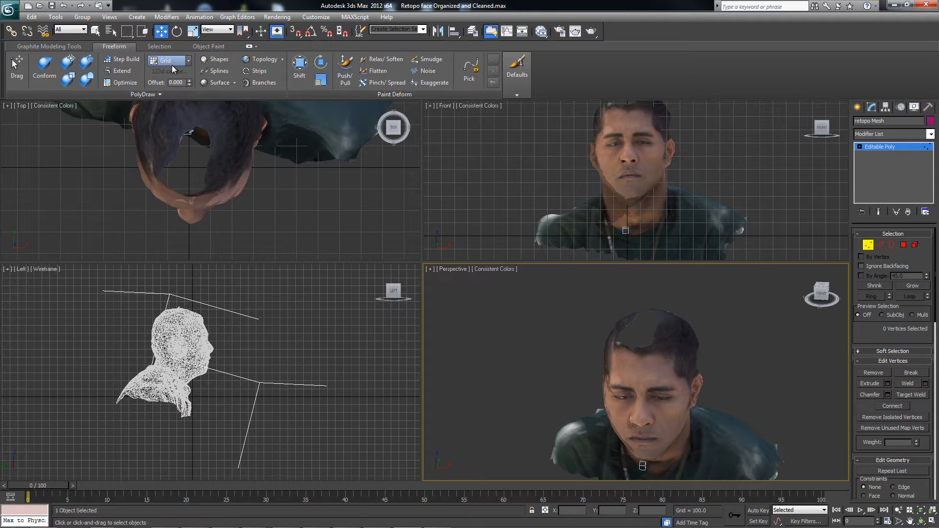
pyautogui.click(188, 60)
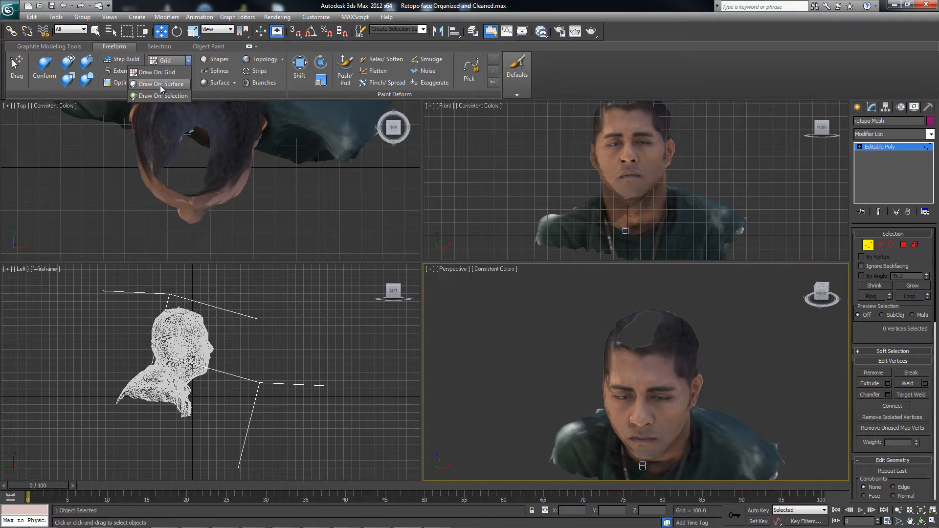
pyautogui.click(175, 83)
pyautogui.click(165, 72)
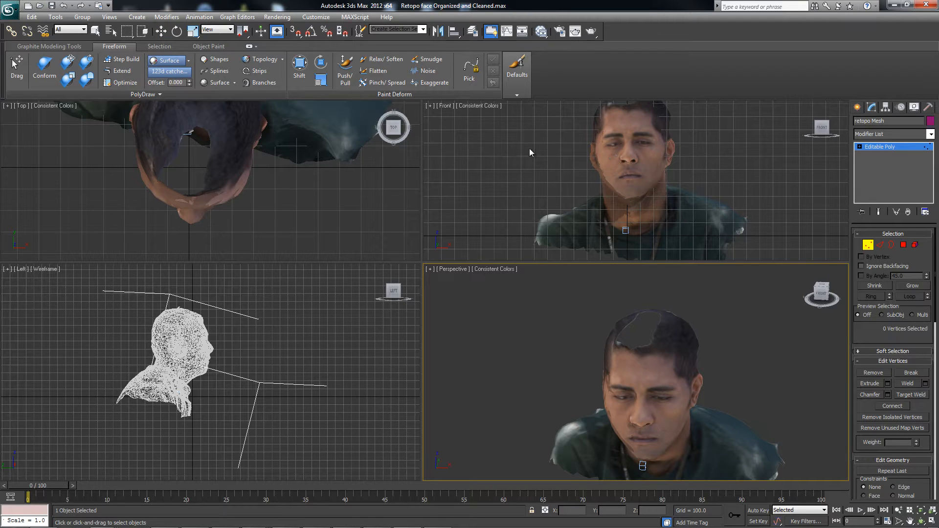
pyautogui.click(600, 152)
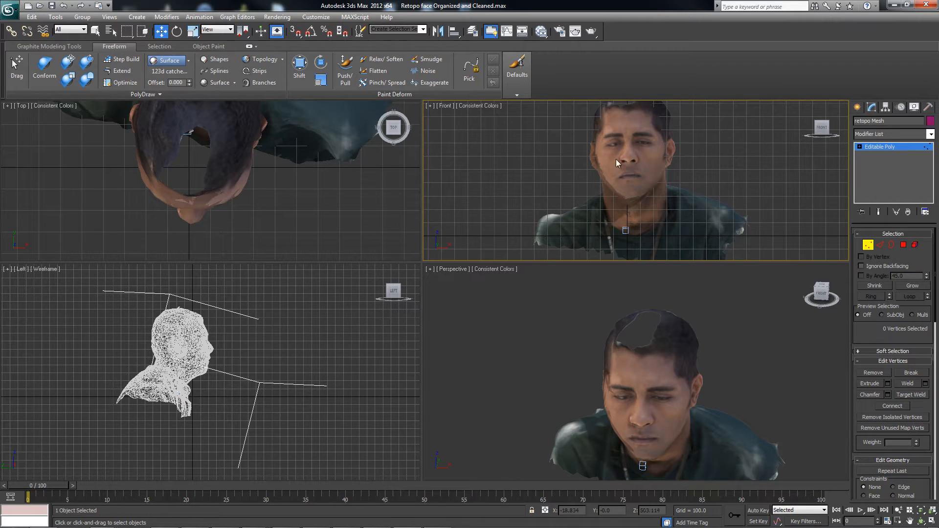
# Step: Activate the Strips tool and maximize the perspective view for a close-up of the face
pyautogui.click(255, 71)
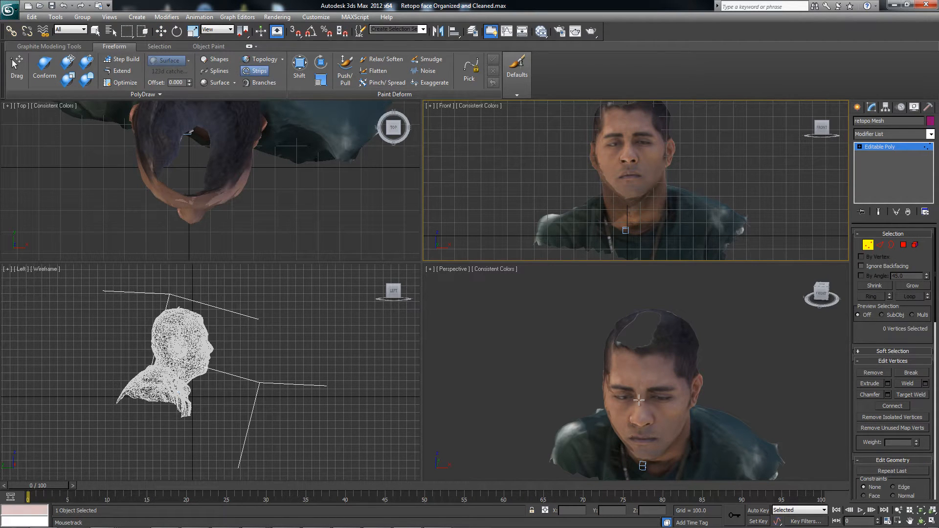
pyautogui.keyDown('alt'); pyautogui.moveTo(632, 401); pyautogui.dragTo(623, 400, button='middle'); pyautogui.keyUp('alt')
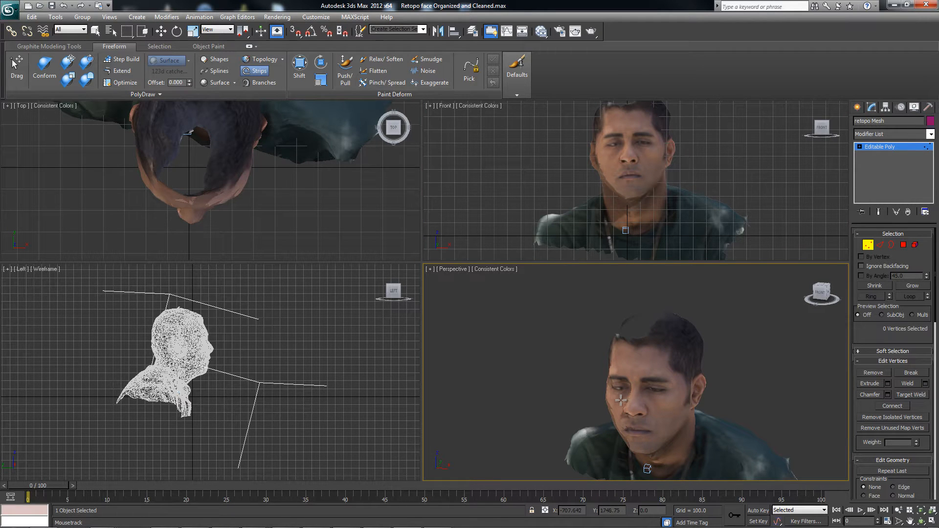
pyautogui.hotkey('alt', 'w')
pyautogui.keyDown('alt'); pyautogui.moveTo(511, 324); pyautogui.dragTo(449, 284, button='middle'); pyautogui.keyUp('alt')
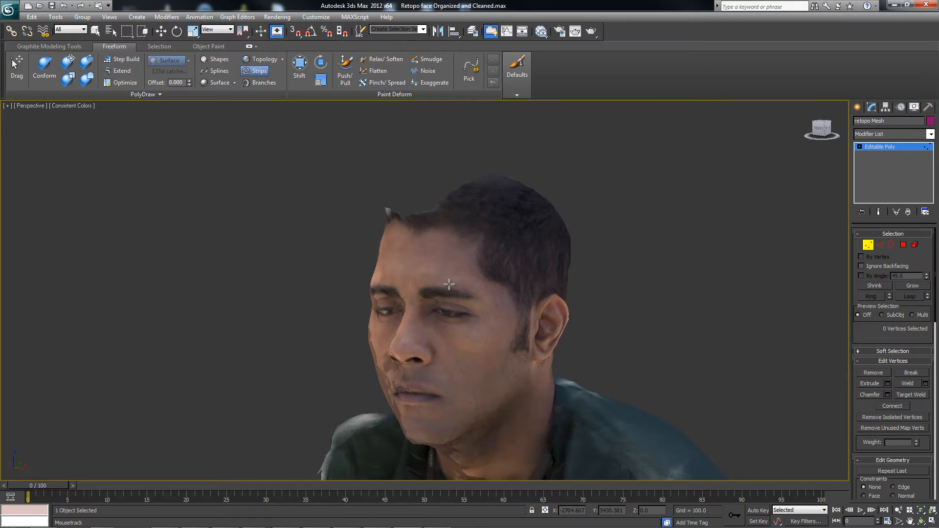
pyautogui.scroll(1, 680, 245)
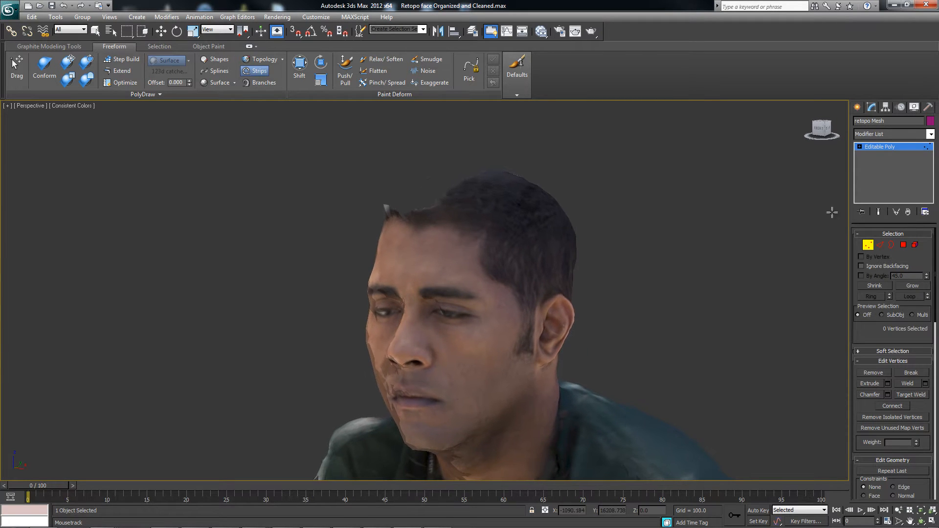
pyautogui.scroll(3, 556, 469)
pyautogui.scroll(3, 554, 471)
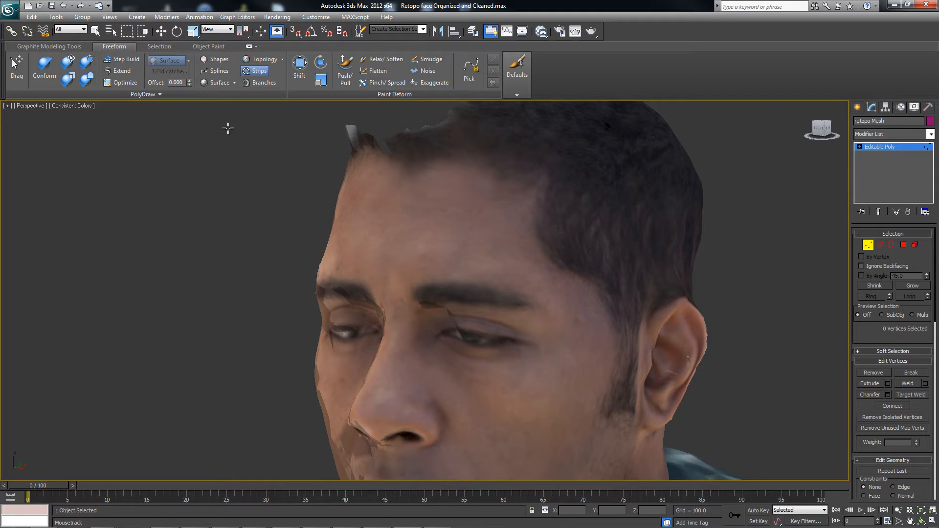
# Step: Draw a test strip on the forehead above the eyebrow and undo it
pyautogui.moveTo(389, 267)
pyautogui.mouseDown()
pyautogui.moveTo(472, 251)
pyautogui.moveTo(559, 321)
pyautogui.moveTo(523, 241)
pyautogui.moveTo(429, 224)
pyautogui.mouseUp()
pyautogui.moveTo(417, 217)
pyautogui.keyDown('alt'); pyautogui.mouseDown(button='middle')
pyautogui.moveTo(506, 232)
pyautogui.moveTo(374, 208)
pyautogui.moveTo(409, 214)
pyautogui.mouseUp(button='middle'); pyautogui.keyUp('alt')
pyautogui.hotkey('ctrl', 'z')
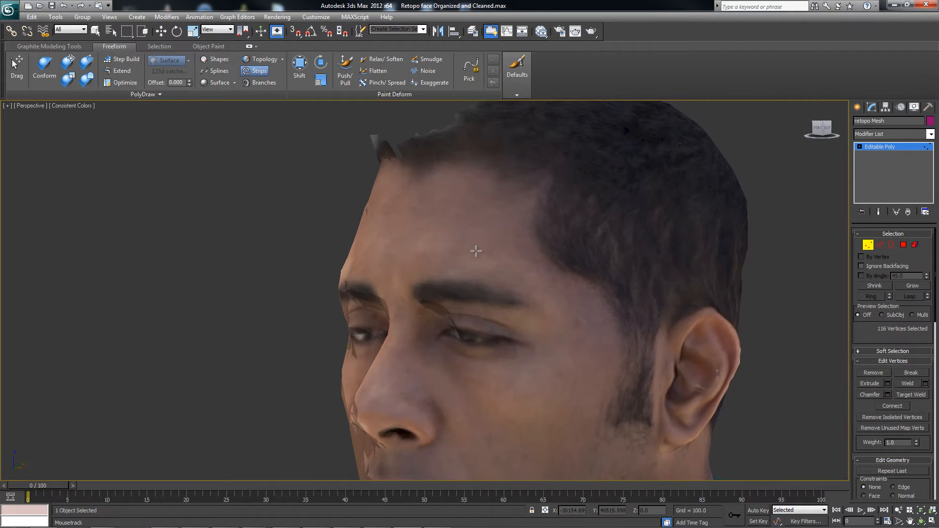
# Step: Draw a test strip from above the eyebrow around the outer corner of the eye, and delete it
pyautogui.moveTo(476, 251)
pyautogui.keyDown('alt'); pyautogui.mouseDown(button='middle')
pyautogui.moveTo(383, 224)
pyautogui.moveTo(413, 258)
pyautogui.mouseUp(button='middle'); pyautogui.keyUp('alt')
pyautogui.scroll(4, 394, 241)
pyautogui.moveTo(361, 244)
pyautogui.mouseDown()
pyautogui.moveTo(453, 236)
pyautogui.moveTo(515, 268)
pyautogui.moveTo(533, 309)
pyautogui.moveTo(538, 370)
pyautogui.moveTo(507, 404)
pyautogui.mouseUp()
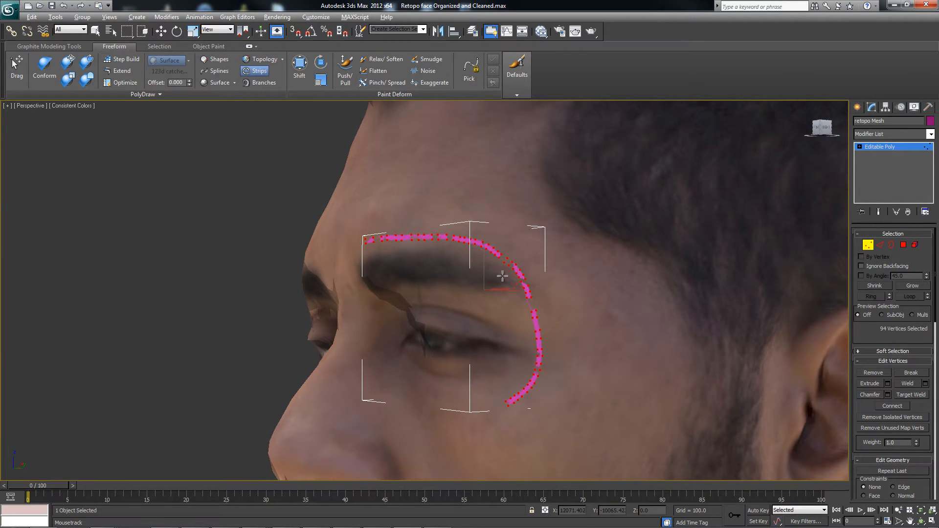
pyautogui.moveTo(502, 277)
pyautogui.keyDown('alt'); pyautogui.mouseDown(button='middle')
pyautogui.moveTo(539, 279)
pyautogui.moveTo(526, 296)
pyautogui.moveTo(472, 279)
pyautogui.moveTo(489, 277)
pyautogui.mouseUp(button='middle'); pyautogui.keyUp('alt')
pyautogui.press('Delete')
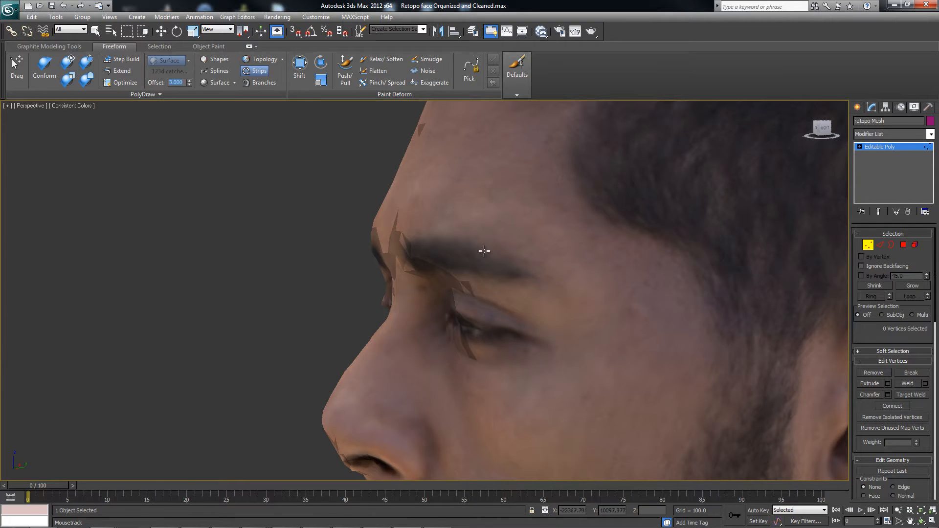
# Step: Set the PolyDraw offset to 3 and draw a strip from above the eyebrow around the outer eye to below it
pyautogui.write('3')
pyautogui.press('Return')
pyautogui.moveTo(411, 221)
pyautogui.mouseDown()
pyautogui.moveTo(486, 218)
pyautogui.moveTo(549, 289)
pyautogui.moveTo(570, 334)
pyautogui.moveTo(558, 373)
pyautogui.moveTo(479, 392)
pyautogui.mouseUp()
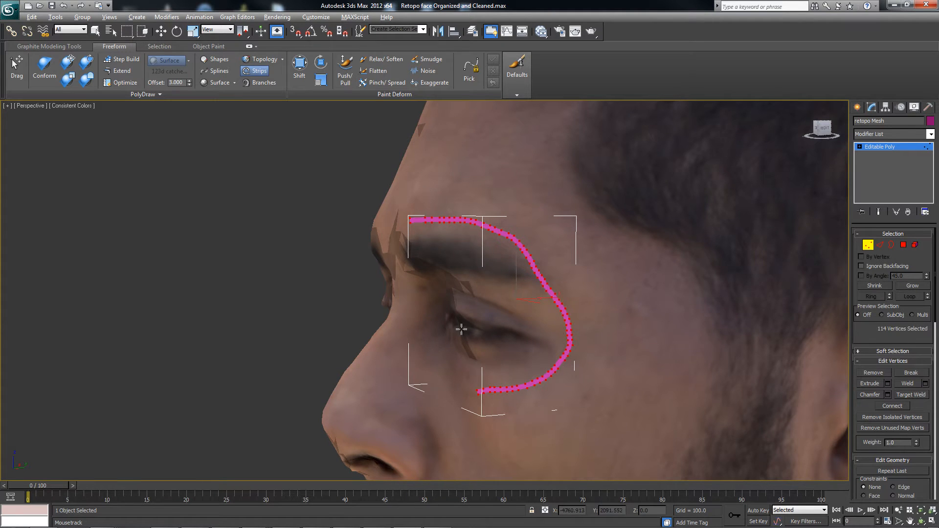
# Step: Check how far the eye strip floats off the face and set the PolyDraw offset to 0
pyautogui.keyDown('alt'); pyautogui.moveTo(461, 329); pyautogui.dragTo(442, 217, button='middle'); pyautogui.keyUp('alt')
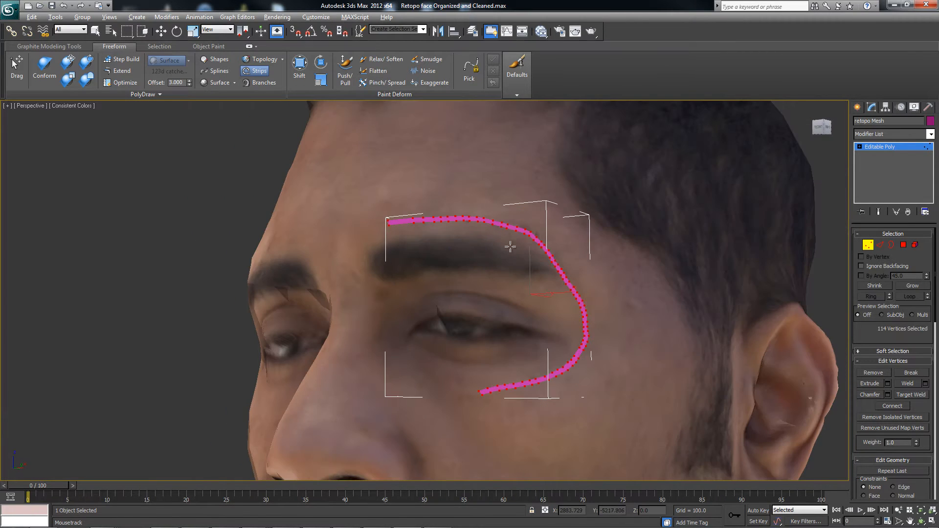
pyautogui.keyDown('alt'); pyautogui.moveTo(510, 246); pyautogui.dragTo(521, 255, button='middle'); pyautogui.keyUp('alt')
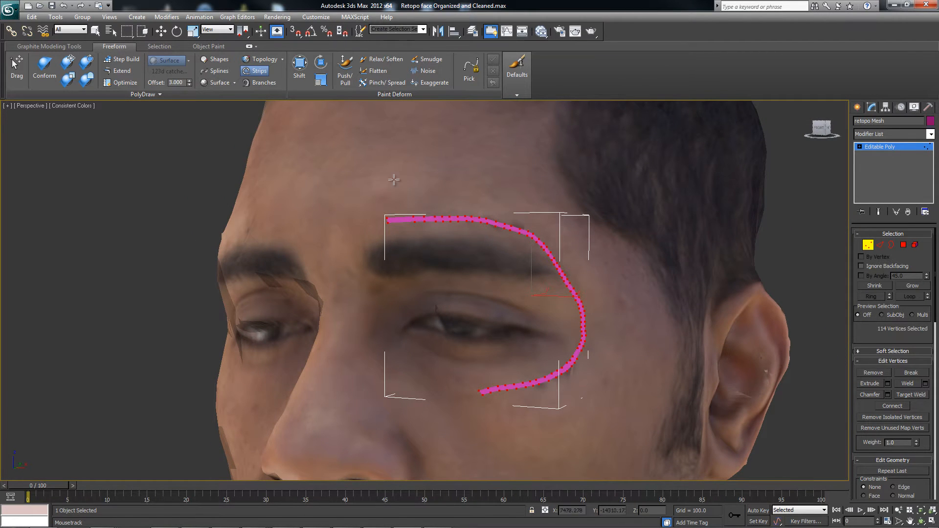
pyautogui.keyDown('alt'); pyautogui.moveTo(394, 180); pyautogui.dragTo(372, 186, button='middle'); pyautogui.keyUp('alt')
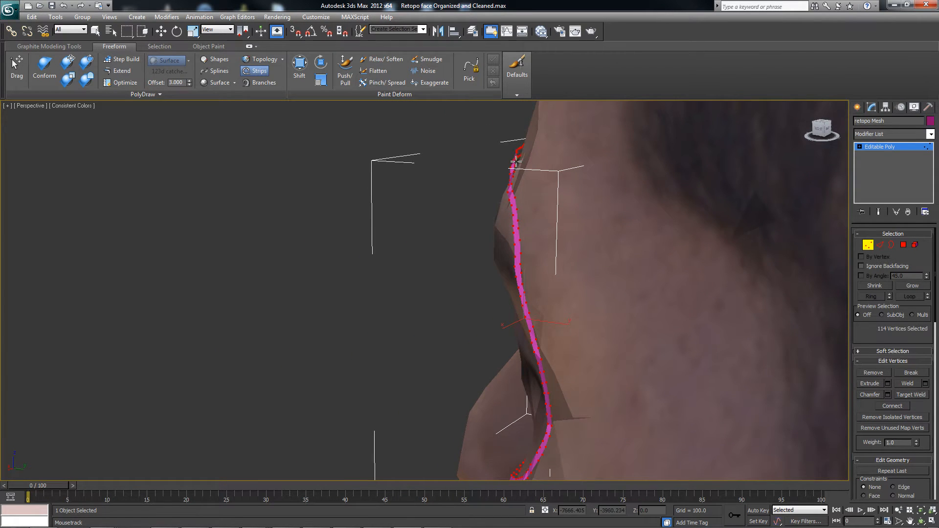
pyautogui.keyDown('alt'); pyautogui.moveTo(516, 161); pyautogui.dragTo(532, 162, button='middle'); pyautogui.keyUp('alt')
pyautogui.moveTo(184, 82); pyautogui.dragTo(156, 85)
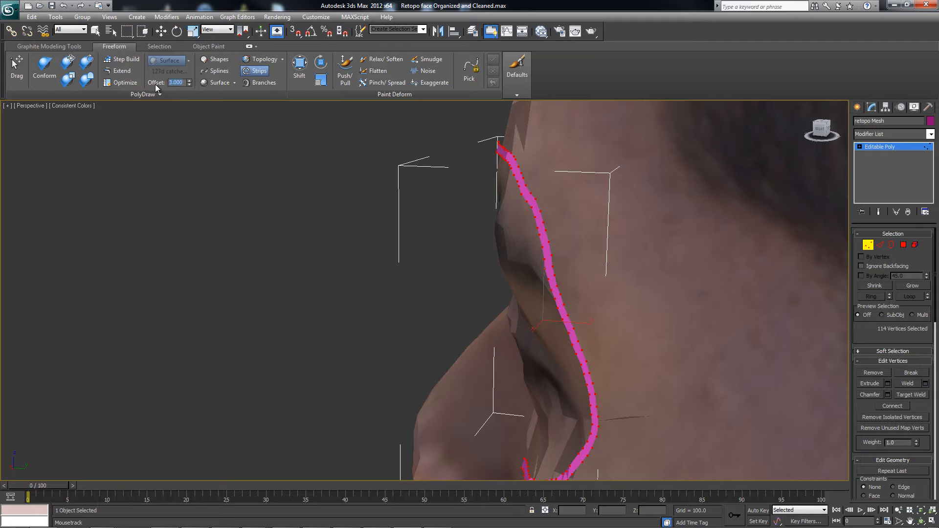
pyautogui.write('0')
pyautogui.press('Return')
# Step: Activate the Conform brush and set its full strength to 64
pyautogui.moveTo(443, 210)
pyautogui.keyDown('alt'); pyautogui.mouseDown(button='middle')
pyautogui.moveTo(519, 211)
pyautogui.moveTo(541, 184)
pyautogui.moveTo(552, 186)
pyautogui.mouseUp(button='middle'); pyautogui.keyUp('alt')
pyautogui.click(45, 68)
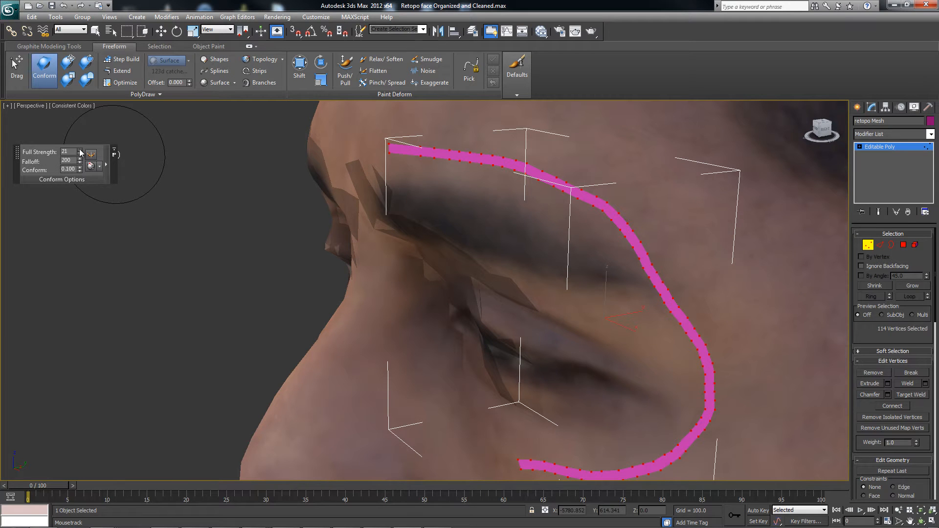
pyautogui.moveTo(82, 129); pyautogui.dragTo(82, 125)
# Step: Brush along the strip from above the eyebrow around the outer eye to conform it to the scan surface
pyautogui.keyDown('alt'); pyautogui.moveTo(561, 195); pyautogui.dragTo(562, 204, button='middle'); pyautogui.keyUp('alt')
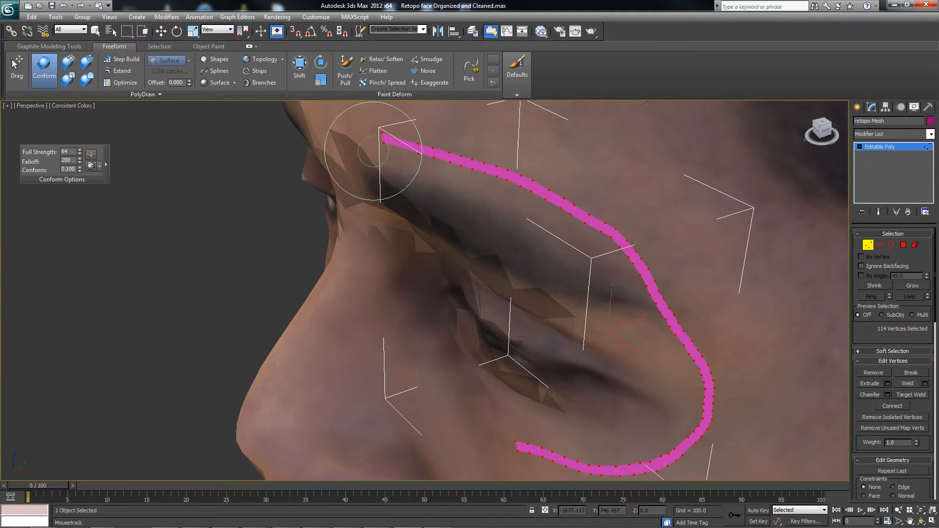
pyautogui.moveTo(374, 150)
pyautogui.mouseDown()
pyautogui.moveTo(581, 219)
pyautogui.moveTo(624, 250)
pyautogui.moveTo(681, 335)
pyautogui.moveTo(674, 388)
pyautogui.moveTo(675, 352)
pyautogui.mouseUp()
pyautogui.moveTo(675, 352)
pyautogui.keyDown('alt'); pyautogui.mouseDown(button='middle')
pyautogui.moveTo(662, 335)
pyautogui.moveTo(680, 322)
pyautogui.mouseUp(button='middle'); pyautogui.keyUp('alt')
pyautogui.moveTo(681, 321)
pyautogui.mouseDown()
pyautogui.moveTo(660, 300)
pyautogui.moveTo(666, 360)
pyautogui.moveTo(629, 405)
pyautogui.moveTo(573, 420)
pyautogui.mouseUp()
pyautogui.moveTo(505, 274)
pyautogui.keyDown('alt'); pyautogui.mouseDown(button='middle')
pyautogui.moveTo(470, 212)
pyautogui.moveTo(452, 210)
pyautogui.mouseUp(button='middle'); pyautogui.keyUp('alt')
pyautogui.moveTo(511, 122); pyautogui.dragTo(519, 261)
pyautogui.keyDown('alt'); pyautogui.moveTo(523, 200); pyautogui.dragTo(593, 182, button='middle'); pyautogui.keyUp('alt')
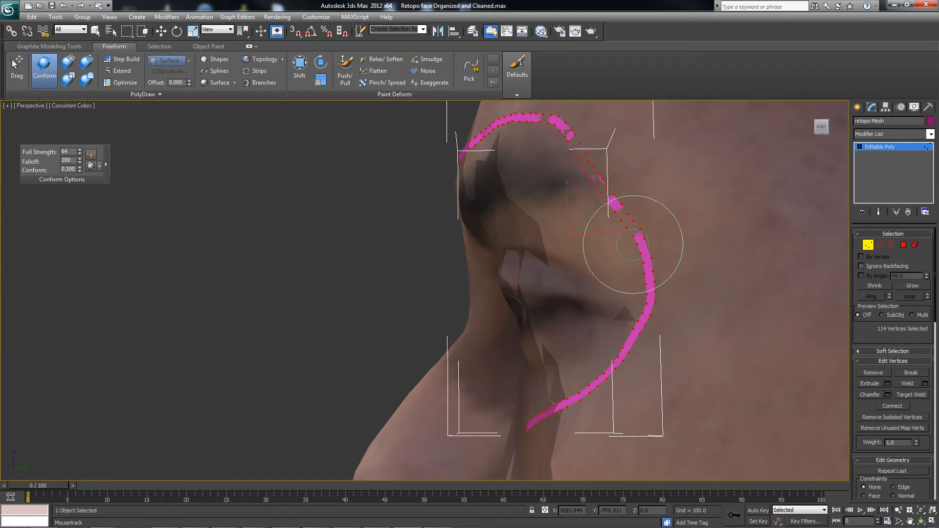
pyautogui.moveTo(644, 286)
pyautogui.mouseDown()
pyautogui.moveTo(593, 353)
pyautogui.moveTo(569, 406)
pyautogui.mouseUp()
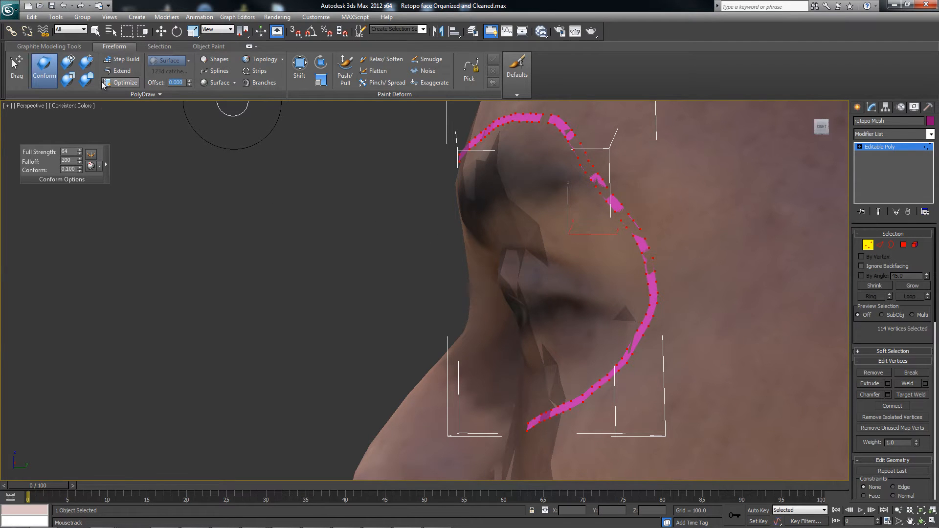
# Step: Set the PolyDraw offset to 20 and brush the strip around the eye to lift its buried sections off the skin
pyautogui.write('20')
pyautogui.press('Return')
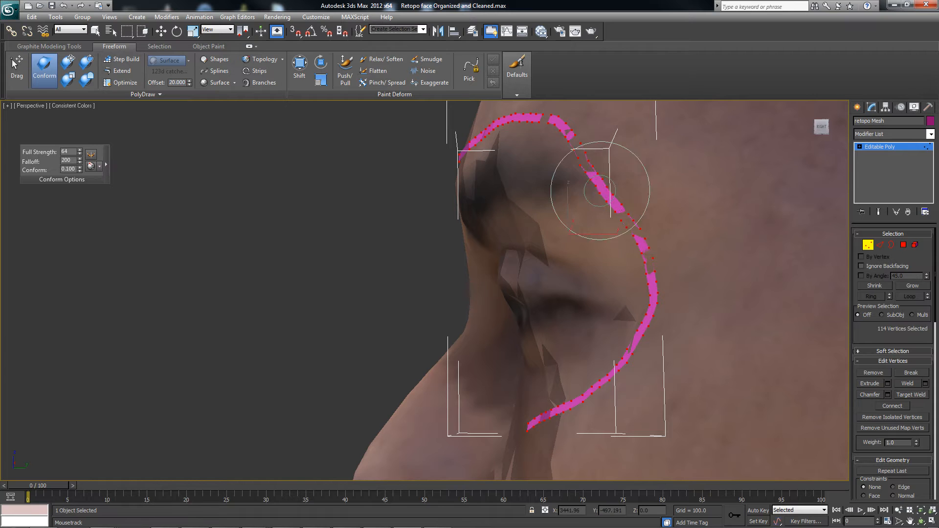
pyautogui.moveTo(599, 190)
pyautogui.mouseDown()
pyautogui.moveTo(608, 210)
pyautogui.moveTo(559, 128)
pyautogui.mouseUp()
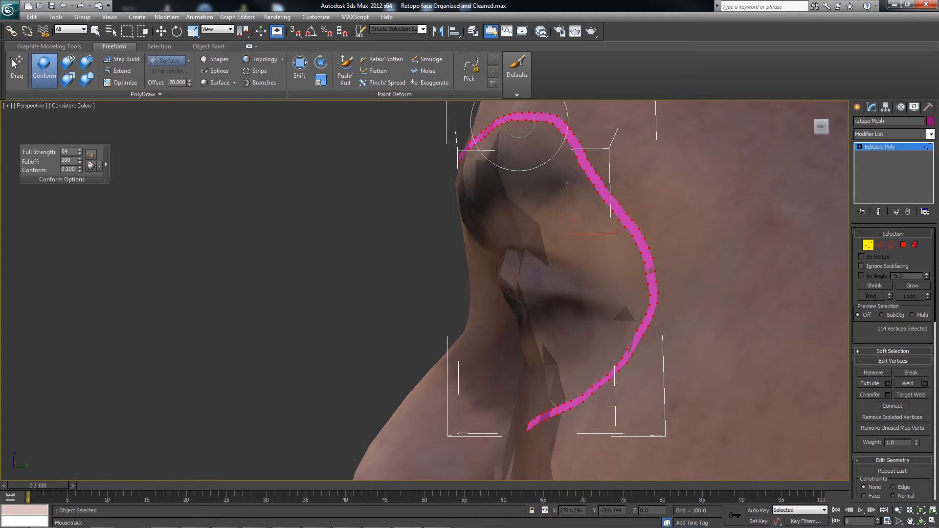
pyautogui.moveTo(442, 154)
pyautogui.keyDown('alt'); pyautogui.mouseDown(button='middle')
pyautogui.moveTo(489, 151)
pyautogui.moveTo(466, 124)
pyautogui.mouseUp(button='middle'); pyautogui.keyUp('alt')
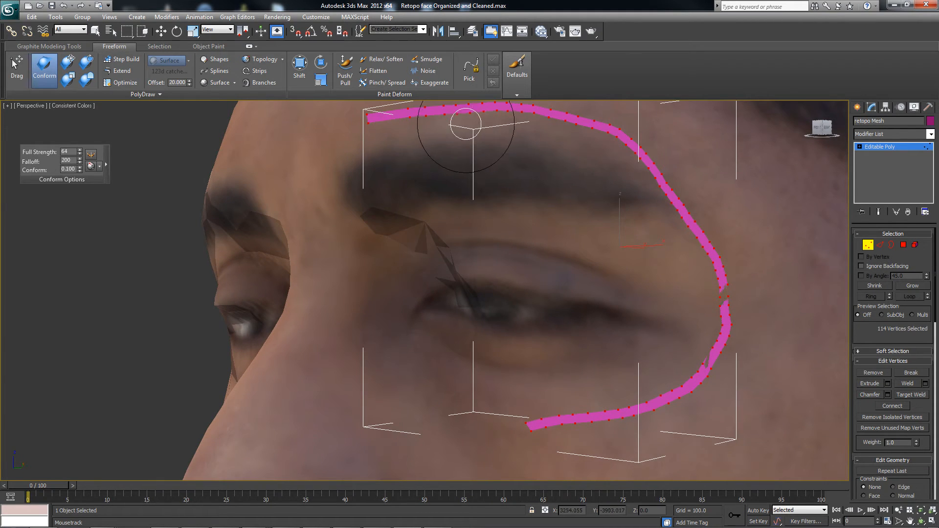
pyautogui.moveTo(593, 174)
pyautogui.mouseDown()
pyautogui.moveTo(688, 230)
pyautogui.moveTo(703, 310)
pyautogui.moveTo(689, 399)
pyautogui.mouseUp()
pyautogui.moveTo(519, 226)
pyautogui.keyDown('alt'); pyautogui.mouseDown(button='middle')
pyautogui.moveTo(413, 201)
pyautogui.moveTo(378, 208)
pyautogui.mouseUp(button='middle'); pyautogui.keyUp('alt')
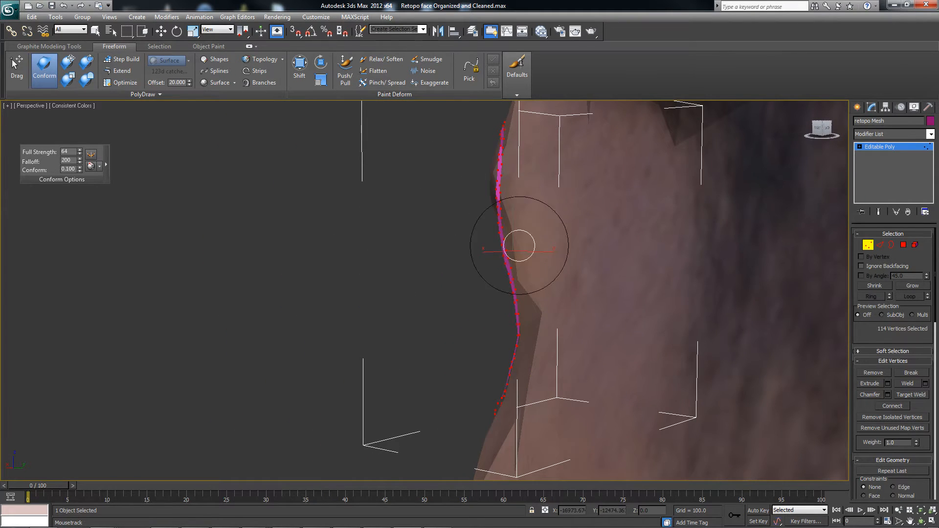
pyautogui.moveTo(483, 174)
pyautogui.keyDown('alt'); pyautogui.mouseDown(button='middle')
pyautogui.moveTo(572, 154)
pyautogui.moveTo(536, 212)
pyautogui.moveTo(517, 193)
pyautogui.moveTo(533, 240)
pyautogui.moveTo(551, 216)
pyautogui.moveTo(479, 189)
pyautogui.mouseUp(button='middle'); pyautogui.keyUp('alt')
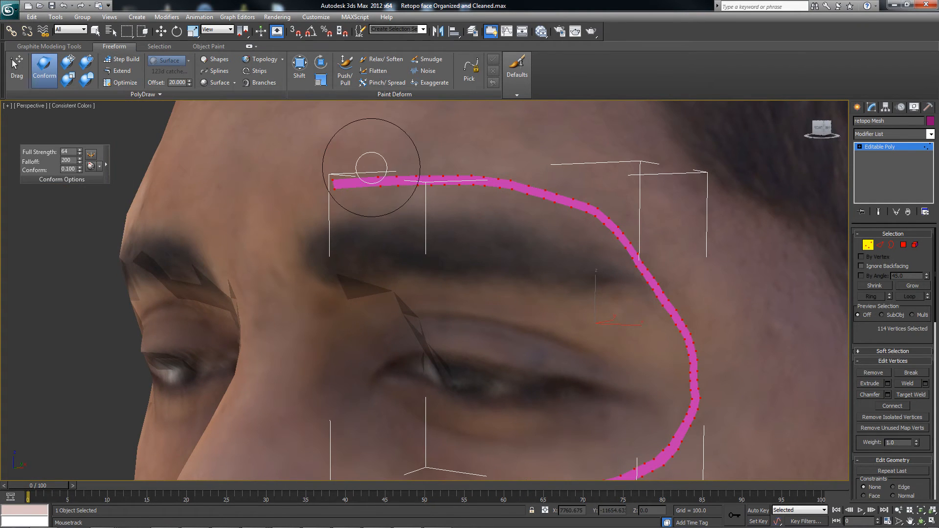
pyautogui.moveTo(440, 152)
pyautogui.keyDown('alt'); pyautogui.mouseDown(button='middle')
pyautogui.moveTo(413, 151)
pyautogui.moveTo(430, 182)
pyautogui.moveTo(455, 183)
pyautogui.moveTo(483, 202)
pyautogui.moveTo(455, 189)
pyautogui.mouseUp(button='middle'); pyautogui.keyUp('alt')
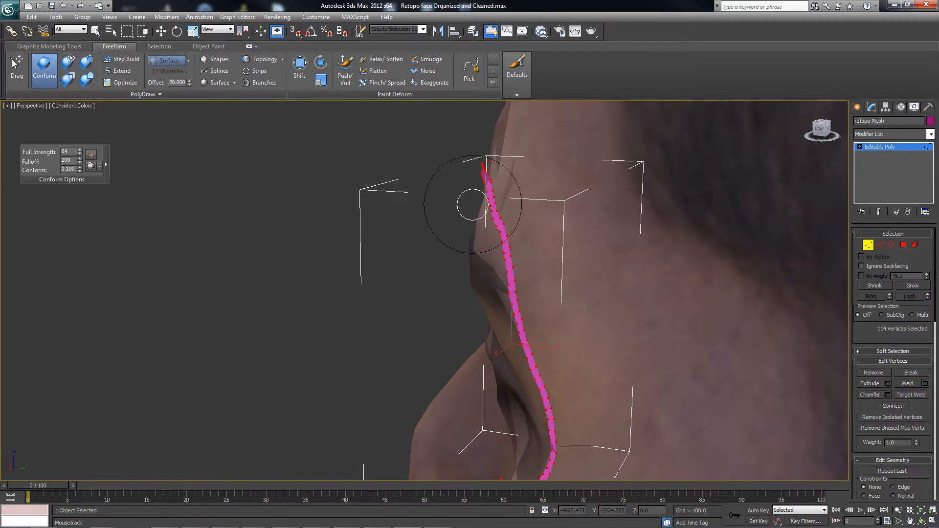
# Step: Examine the scan's wireframe profile up close in the Left view, and return to the maximized perspective view
pyautogui.hotkey('alt', 'w')
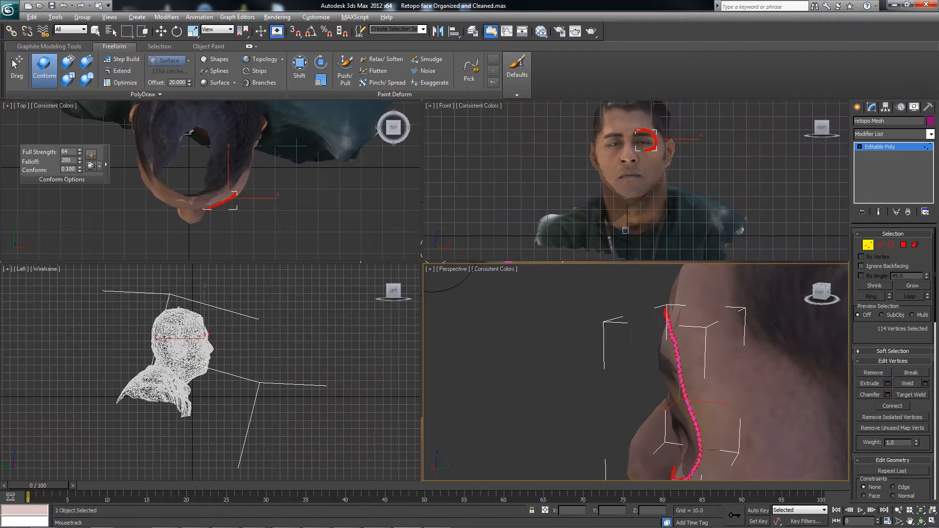
pyautogui.scroll(10, 247, 340)
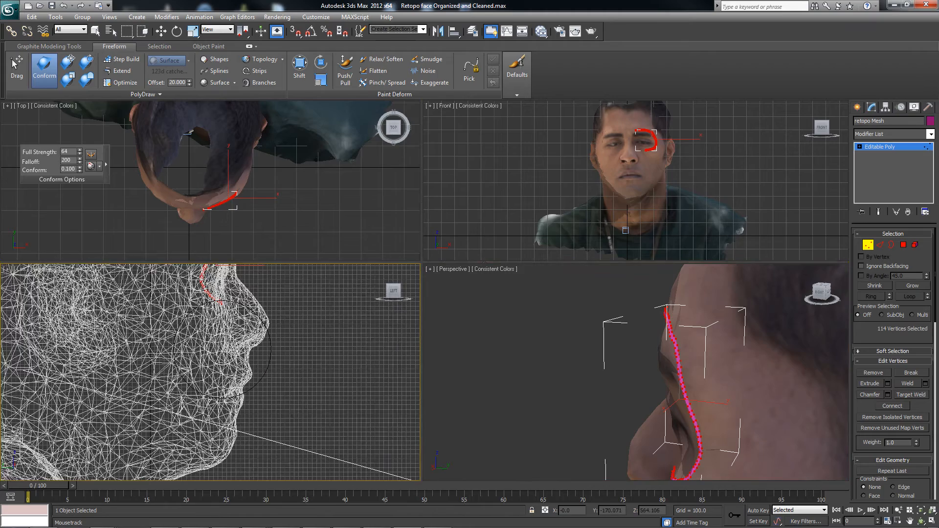
pyautogui.moveTo(247, 341); pyautogui.dragTo(193, 412, button='middle')
pyautogui.scroll(7, 213, 385)
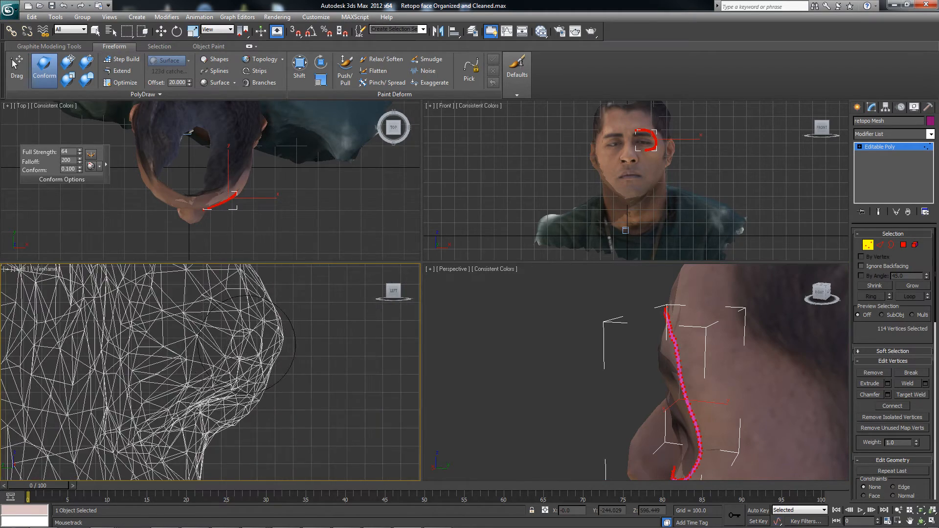
pyautogui.moveTo(252, 361); pyautogui.dragTo(161, 363, button='middle')
pyautogui.scroll(3, 162, 362)
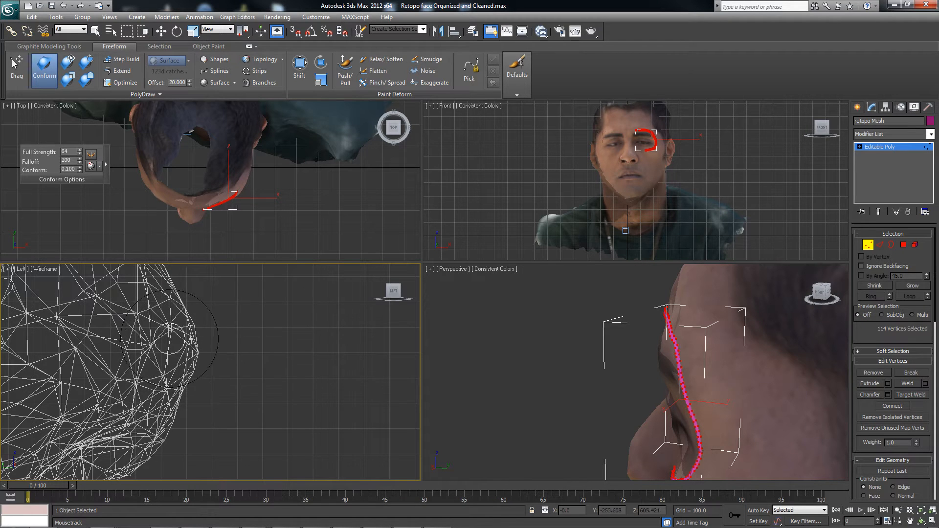
pyautogui.moveTo(200, 347); pyautogui.dragTo(199, 350, button='middle')
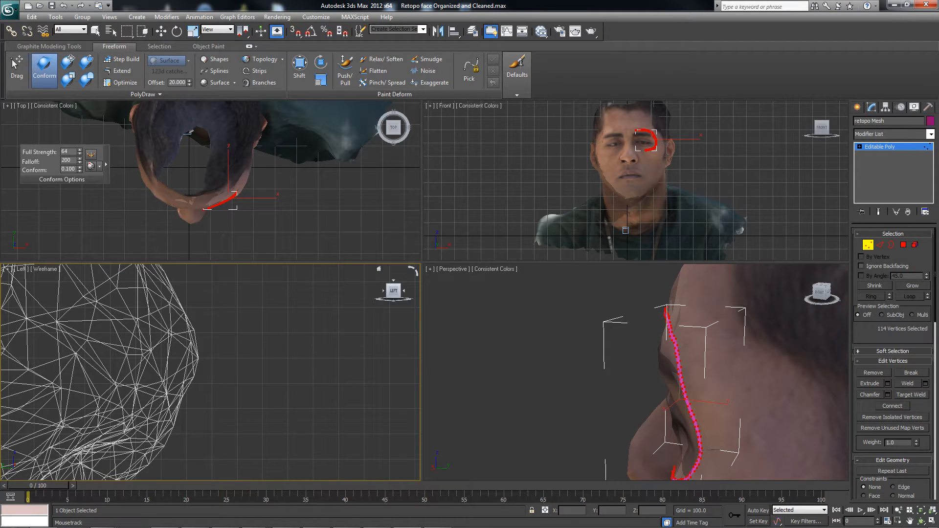
pyautogui.middleClick(715, 132)
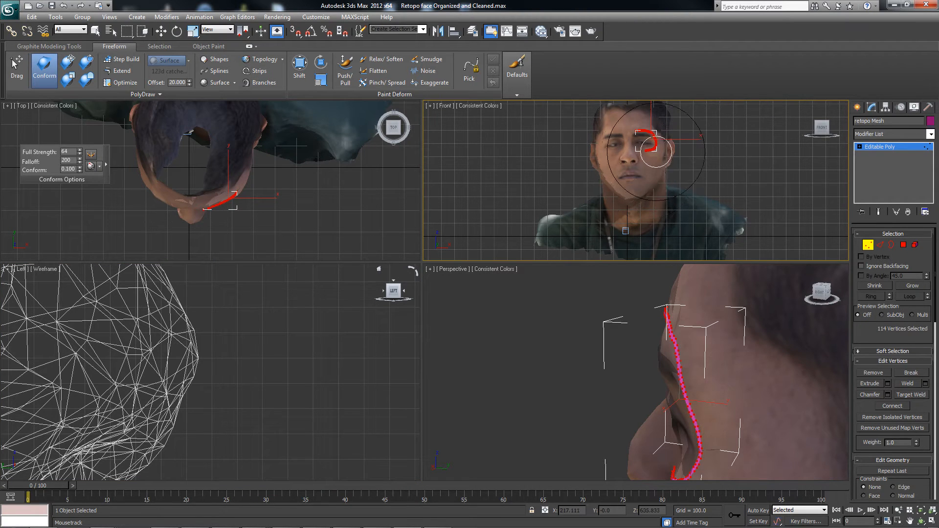
pyautogui.middleClick(548, 343)
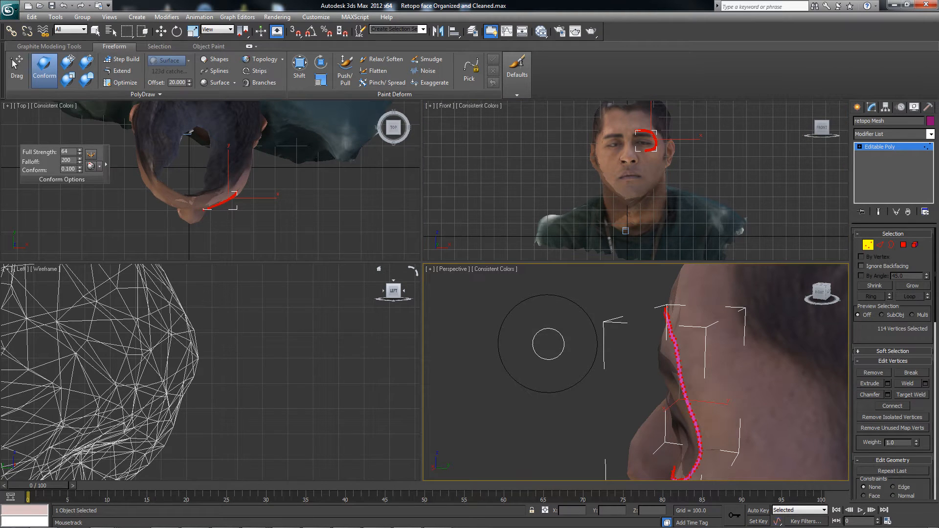
pyautogui.hotkey('alt', 'w')
# Step: Inspect the strip's fit around the eye and set the PolyDraw offset to 3
pyautogui.keyDown('alt'); pyautogui.moveTo(442, 283); pyautogui.dragTo(493, 279, button='middle'); pyautogui.keyUp('alt')
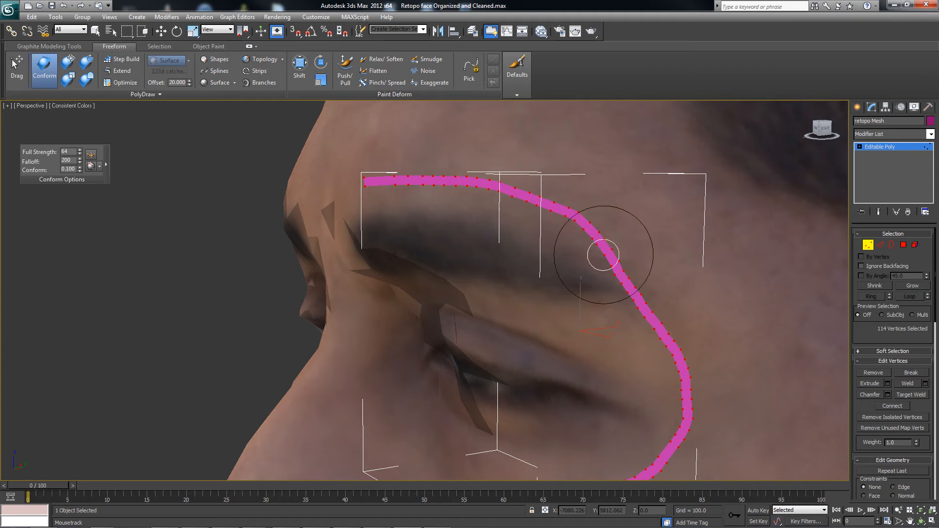
pyautogui.moveTo(650, 335)
pyautogui.keyDown('alt'); pyautogui.mouseDown(button='middle')
pyautogui.moveTo(614, 325)
pyautogui.moveTo(488, 210)
pyautogui.moveTo(506, 250)
pyautogui.moveTo(499, 218)
pyautogui.mouseUp(button='middle'); pyautogui.keyUp('alt')
pyautogui.scroll(-2, 388, 210)
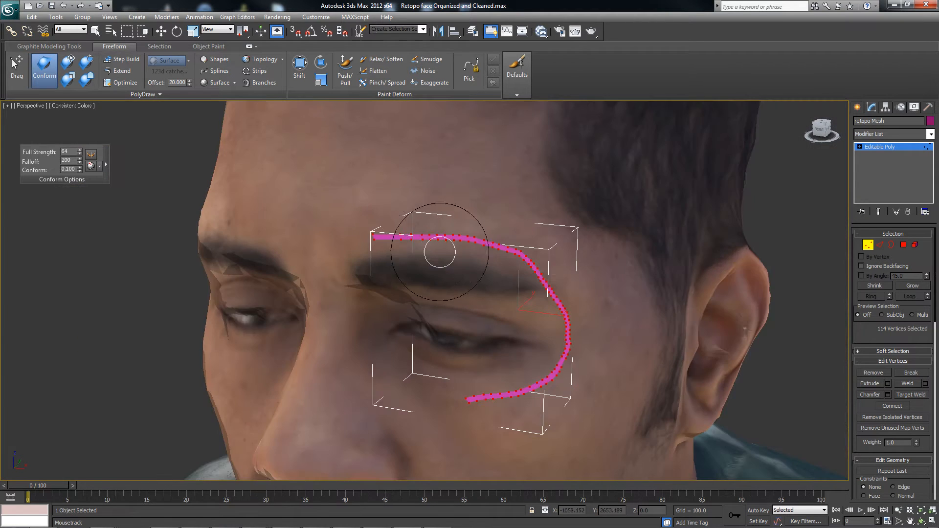
pyautogui.moveTo(439, 252)
pyautogui.keyDown('alt'); pyautogui.mouseDown(button='middle')
pyautogui.moveTo(398, 218)
pyautogui.moveTo(549, 335)
pyautogui.moveTo(530, 272)
pyautogui.mouseUp(button='middle'); pyautogui.keyUp('alt')
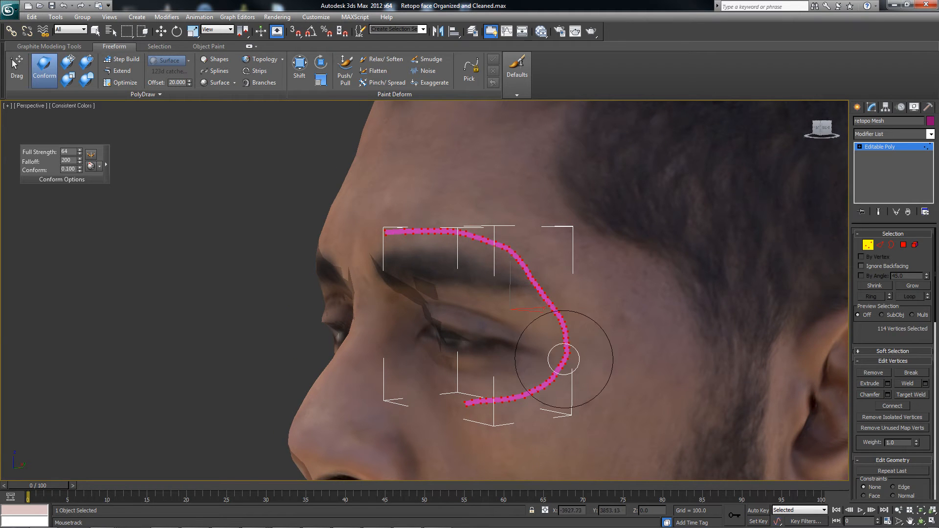
pyautogui.scroll(4, 506, 280)
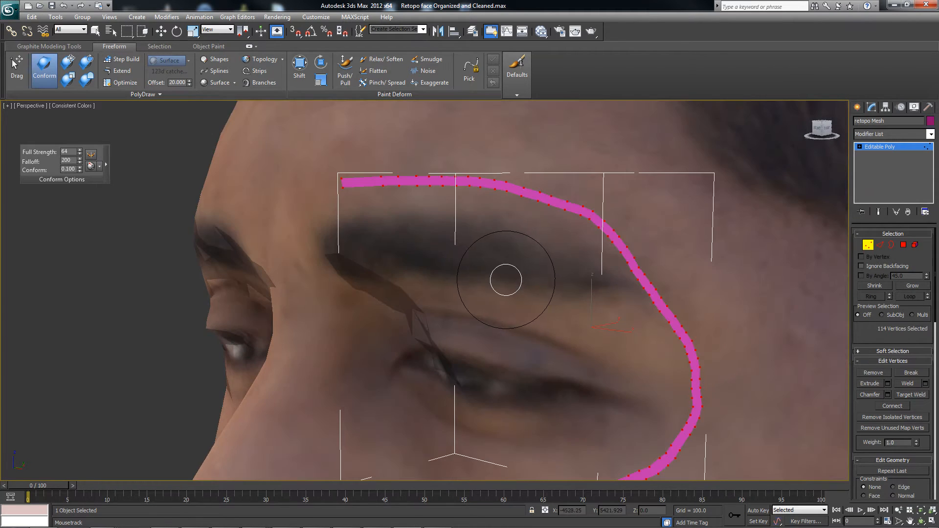
pyautogui.keyDown('alt'); pyautogui.moveTo(506, 280); pyautogui.dragTo(504, 273, button='middle'); pyautogui.keyUp('alt')
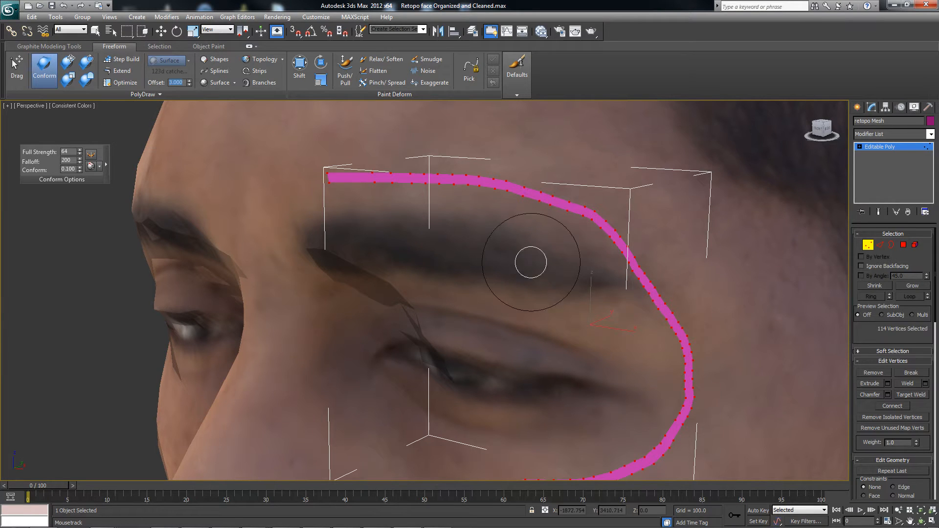
# Step: Examine from the side and front how closely the conformed strip follows the brow and outer eye
pyautogui.keyDown('alt'); pyautogui.moveTo(528, 262); pyautogui.dragTo(499, 247, button='middle'); pyautogui.keyUp('alt')
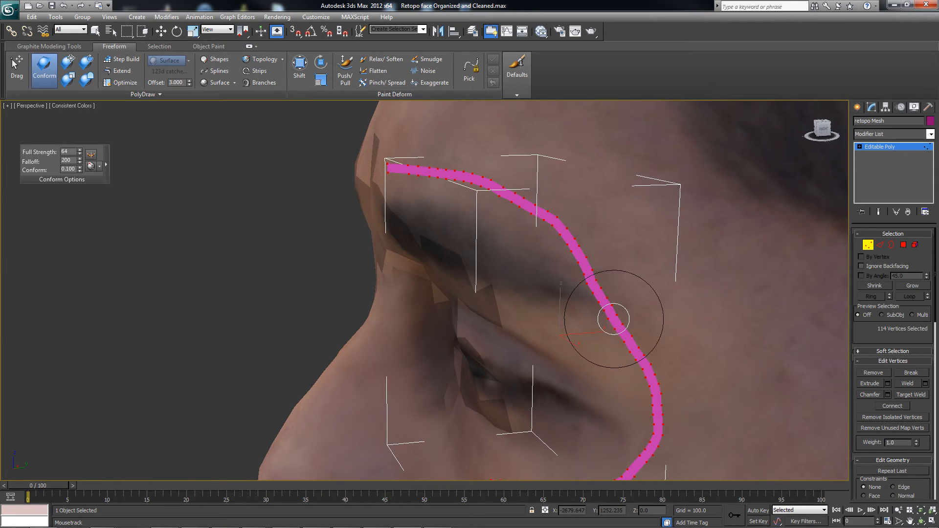
pyautogui.moveTo(623, 373)
pyautogui.keyDown('alt'); pyautogui.mouseDown(button='middle')
pyautogui.moveTo(681, 369)
pyautogui.moveTo(608, 373)
pyautogui.moveTo(600, 385)
pyautogui.mouseUp(button='middle'); pyautogui.keyUp('alt')
pyautogui.scroll(3, 600, 385)
pyautogui.keyDown('alt'); pyautogui.moveTo(547, 400); pyautogui.dragTo(521, 404, button='middle'); pyautogui.keyUp('alt')
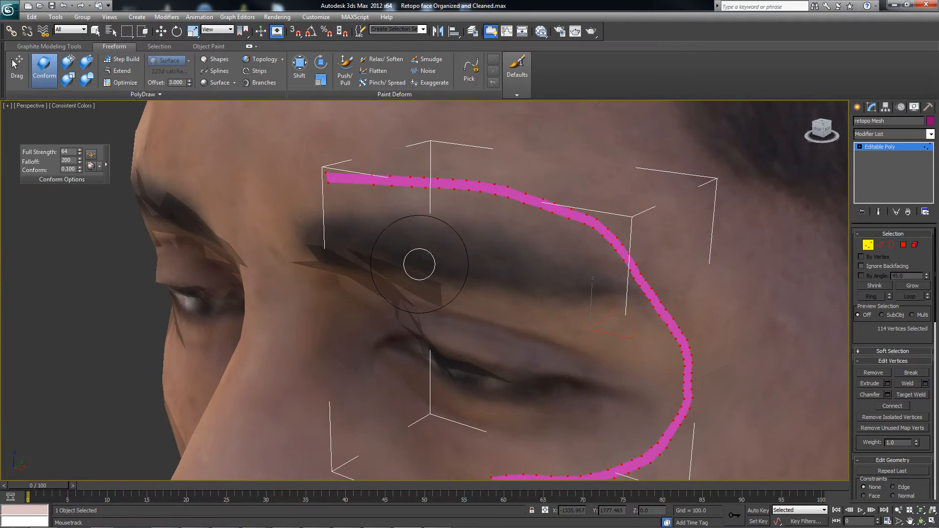
pyautogui.scroll(-5, 420, 265)
pyautogui.moveTo(421, 266)
pyautogui.keyDown('alt'); pyautogui.mouseDown(button='middle')
pyautogui.moveTo(436, 255)
pyautogui.moveTo(446, 210)
pyautogui.moveTo(446, 251)
pyautogui.mouseUp(button='middle'); pyautogui.keyUp('alt')
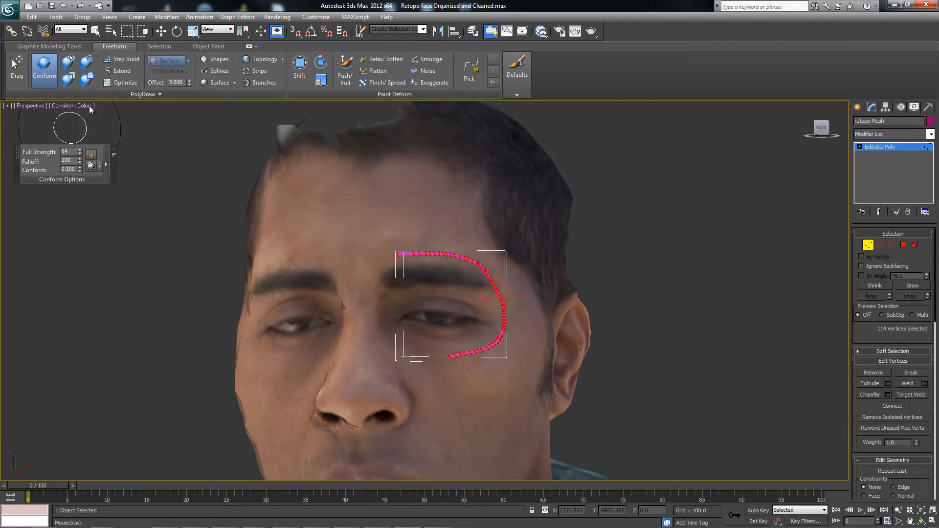
pyautogui.keyDown('alt'); pyautogui.moveTo(379, 178); pyautogui.dragTo(398, 219, button='middle'); pyautogui.keyUp('alt')
pyautogui.scroll(3, 408, 219)
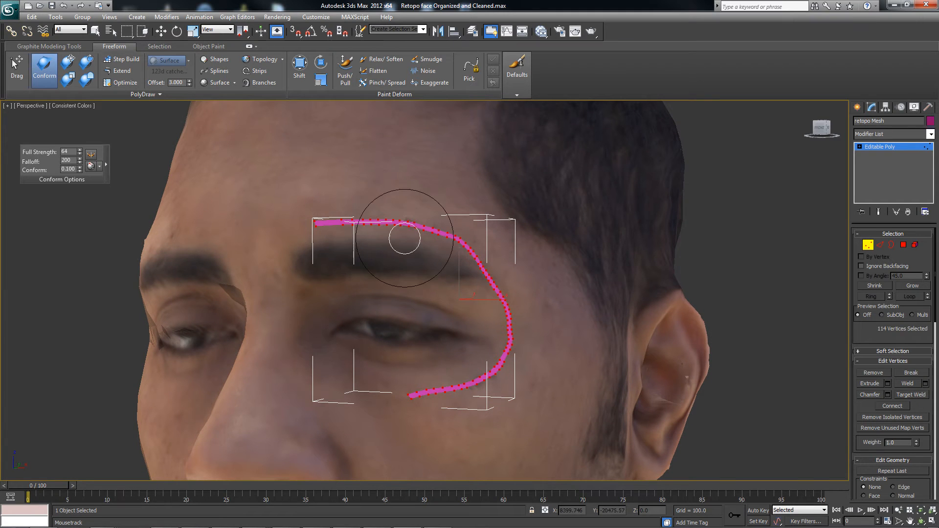
pyautogui.keyDown('alt'); pyautogui.moveTo(324, 206); pyautogui.dragTo(216, 147, button='middle'); pyautogui.keyUp('alt')
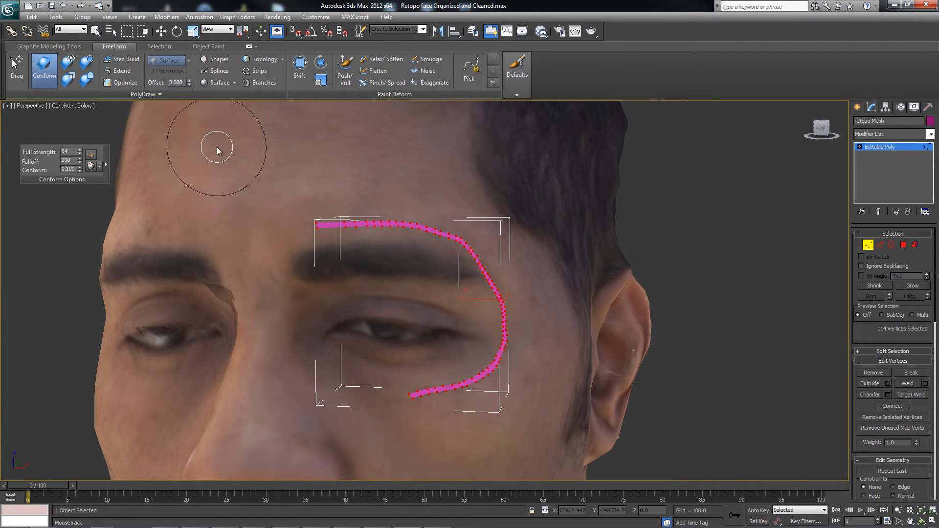
# Step: Show the extra PolyDraw settings, reactivate the Strips tool, and draw a short strip on the forehead above the inner eyebrow
pyautogui.click(146, 96)
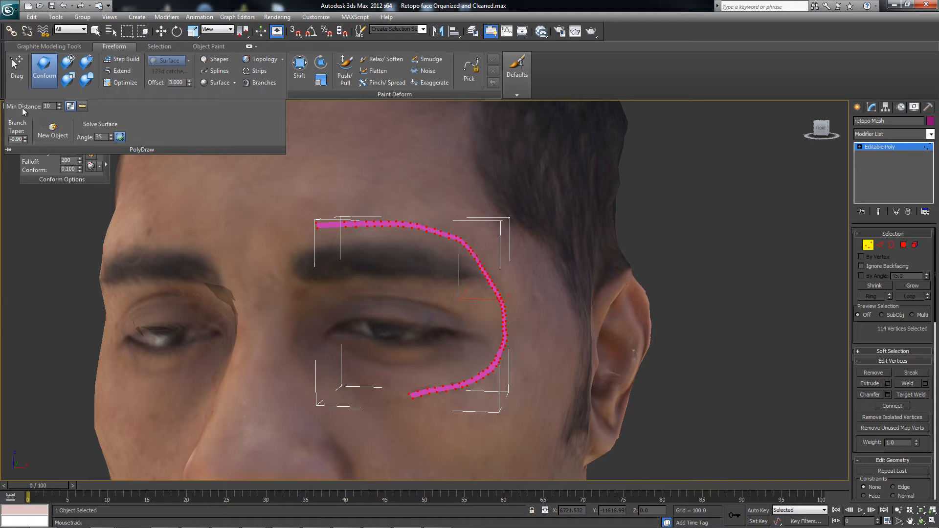
pyautogui.click(259, 72)
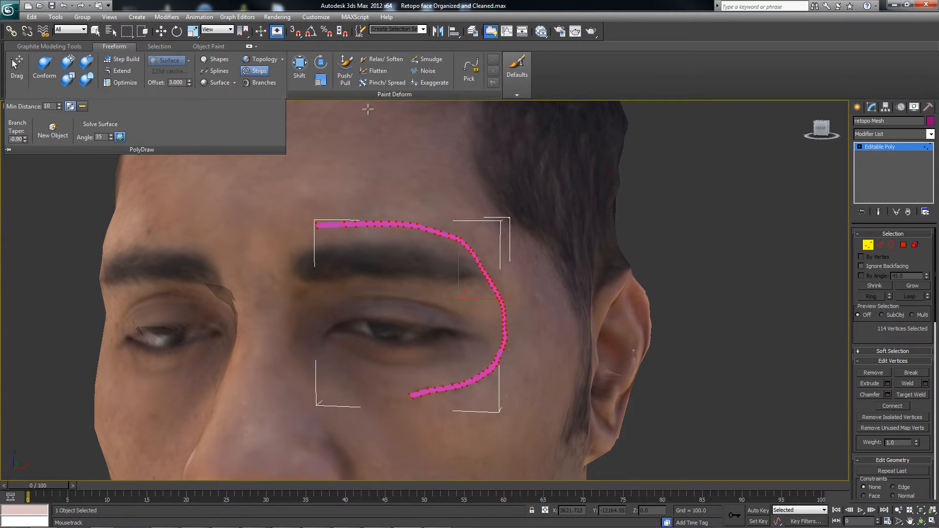
pyautogui.keyDown('alt'); pyautogui.moveTo(319, 158); pyautogui.dragTo(324, 161, button='middle'); pyautogui.keyUp('alt')
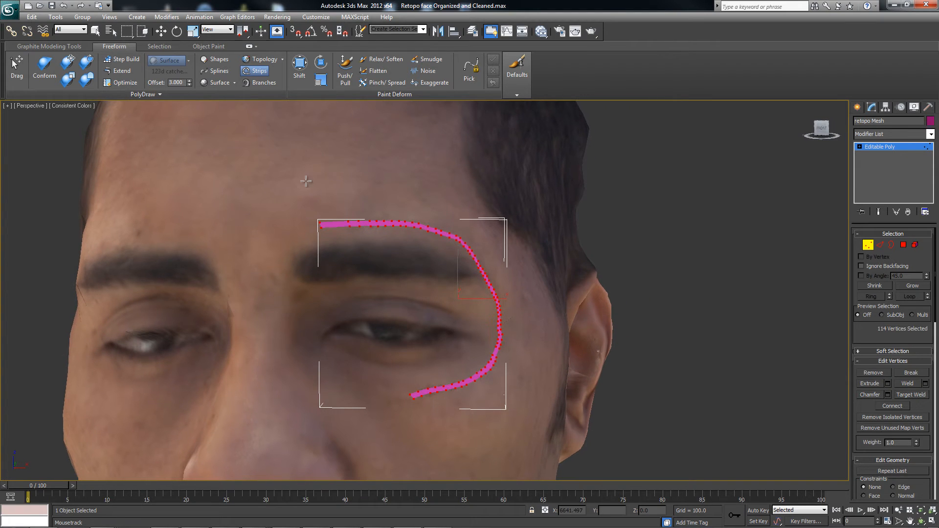
pyautogui.moveTo(277, 173); pyautogui.dragTo(288, 172)
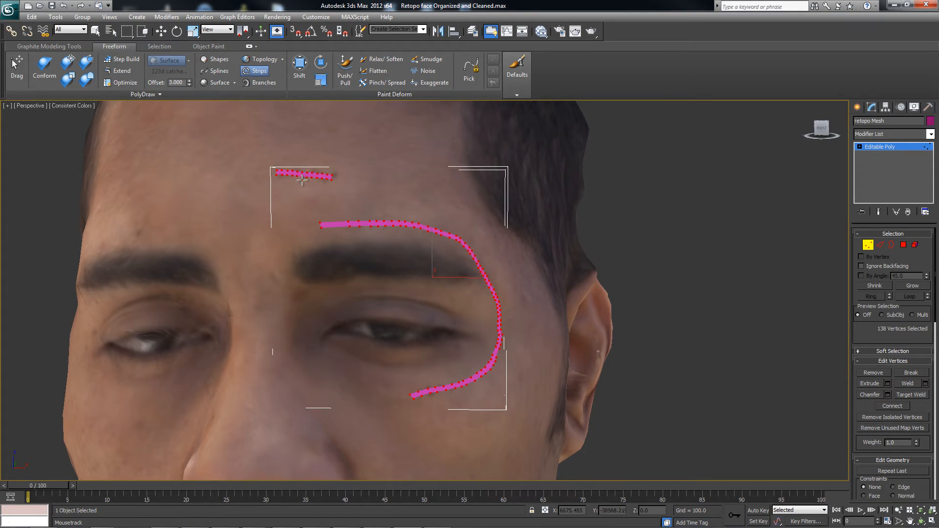
# Step: Draw several test strips across the forehead at different zoom levels to compare the strip widths
pyautogui.moveTo(302, 179); pyautogui.dragTo(354, 240, button='middle')
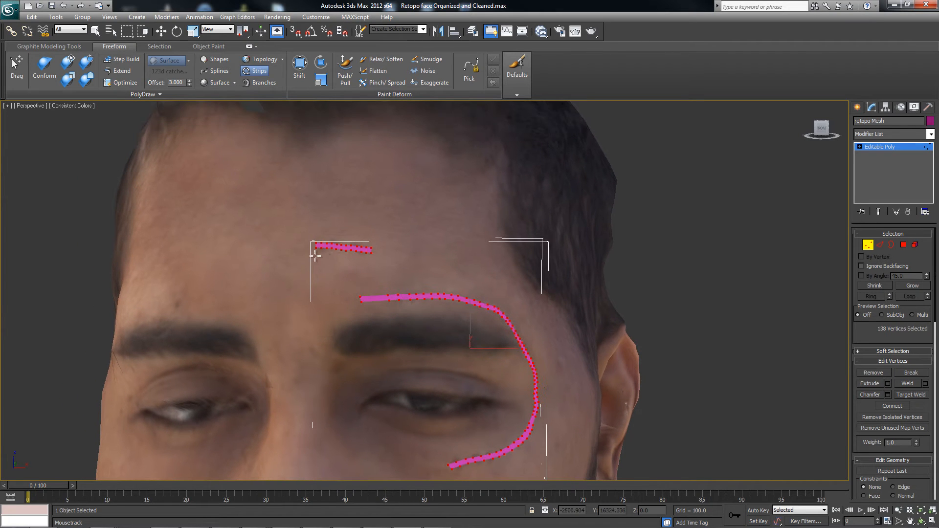
pyautogui.scroll(10, 315, 255)
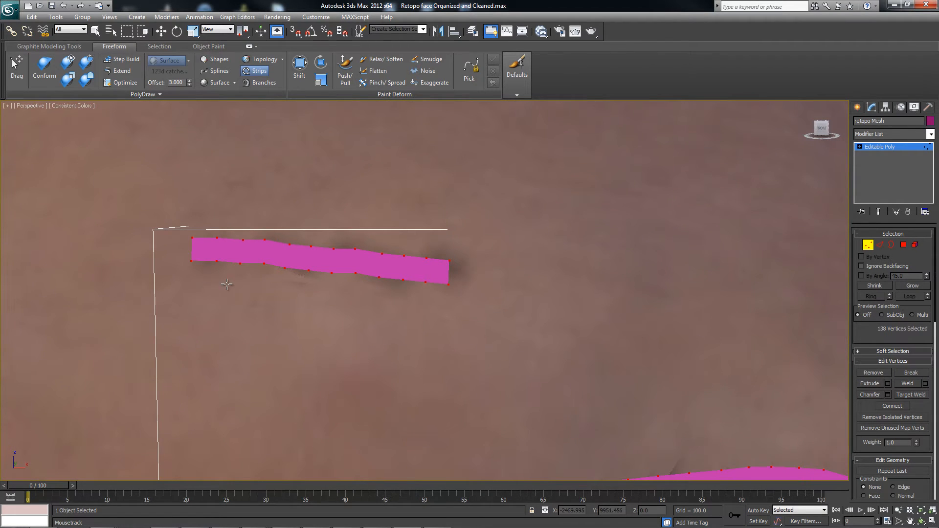
pyautogui.moveTo(256, 286); pyautogui.dragTo(283, 291)
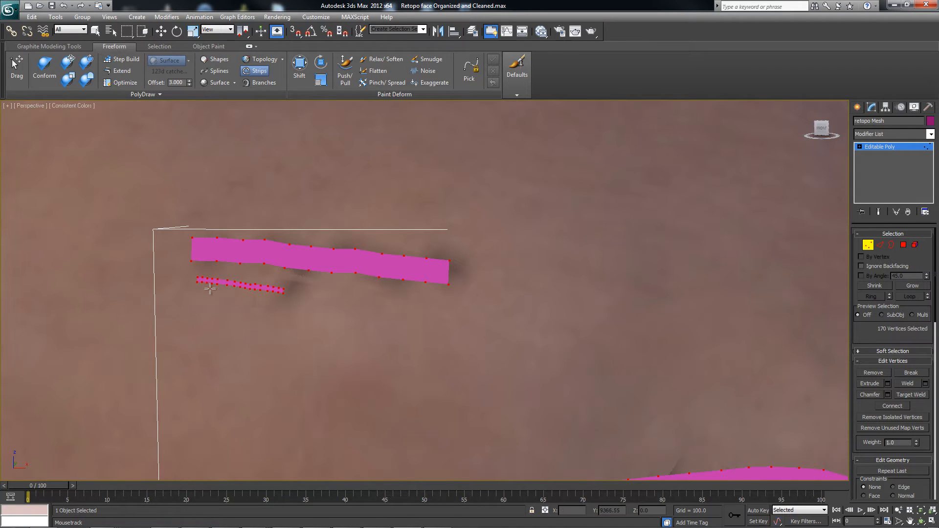
pyautogui.scroll(-12, 280, 264)
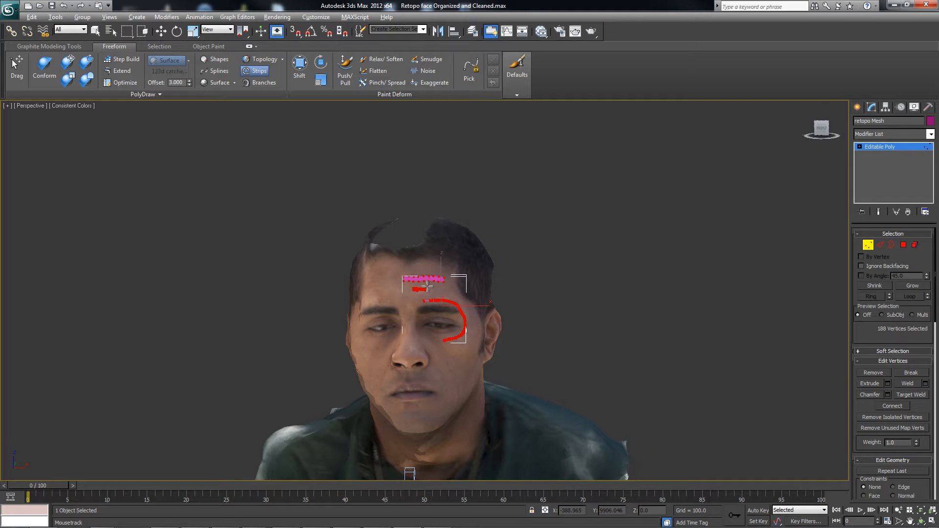
pyautogui.scroll(6, 427, 284)
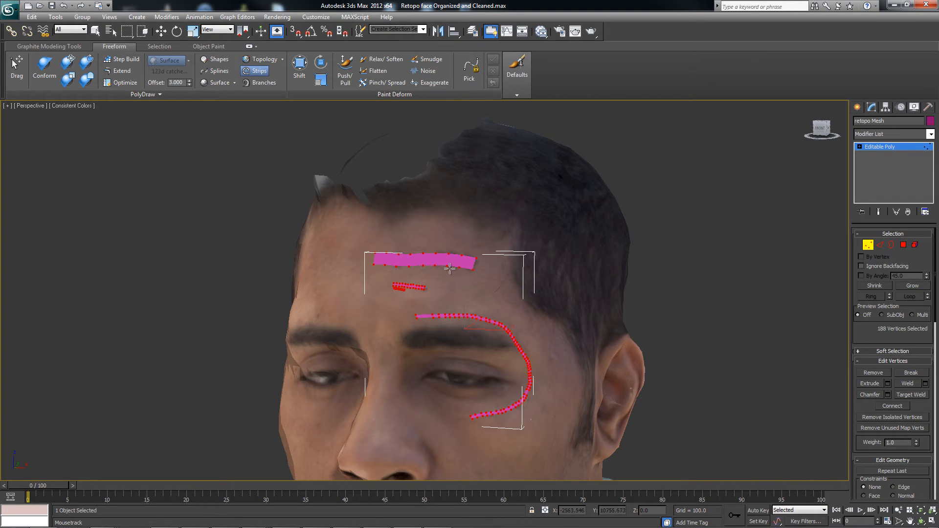
pyautogui.keyDown('alt'); pyautogui.moveTo(449, 269); pyautogui.dragTo(244, 225, button='middle'); pyautogui.keyUp('alt')
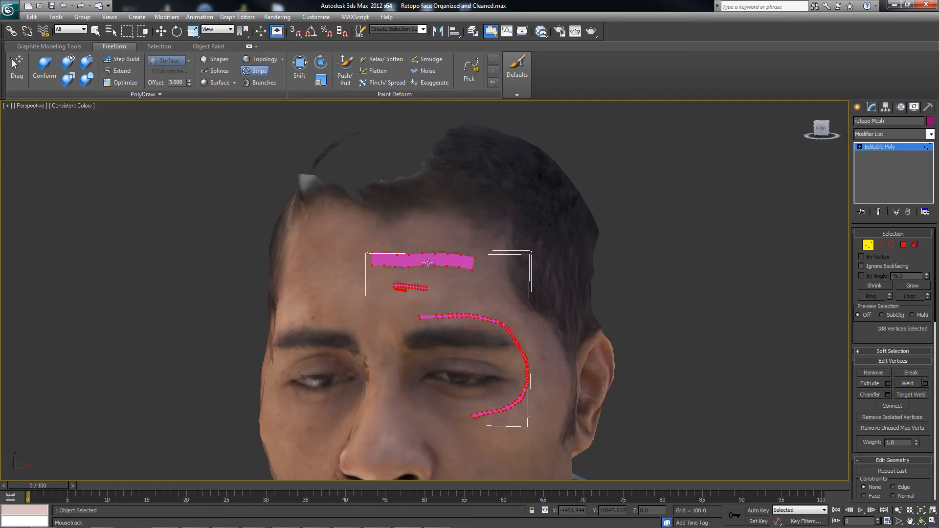
pyautogui.scroll(-8, 443, 277)
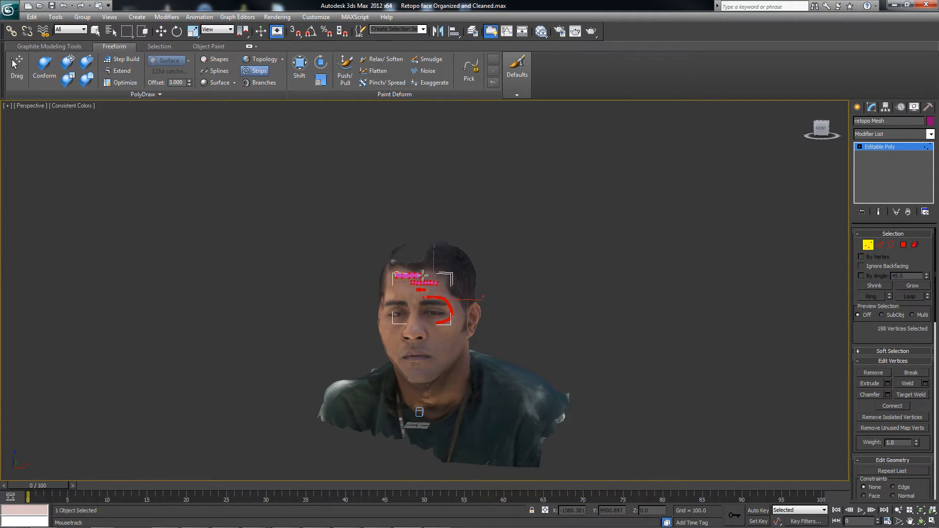
pyautogui.scroll(6, 436, 268)
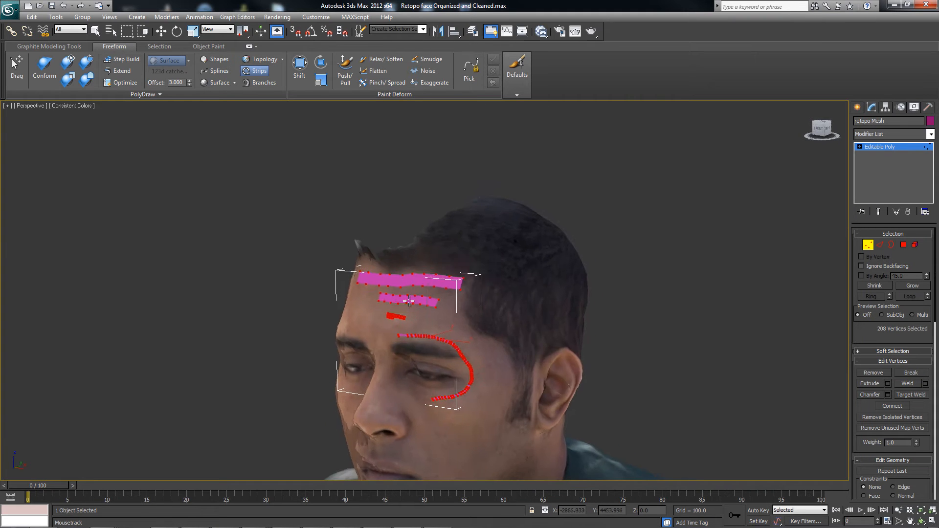
pyautogui.keyDown('alt'); pyautogui.moveTo(407, 284); pyautogui.dragTo(433, 297, button='middle'); pyautogui.keyUp('alt')
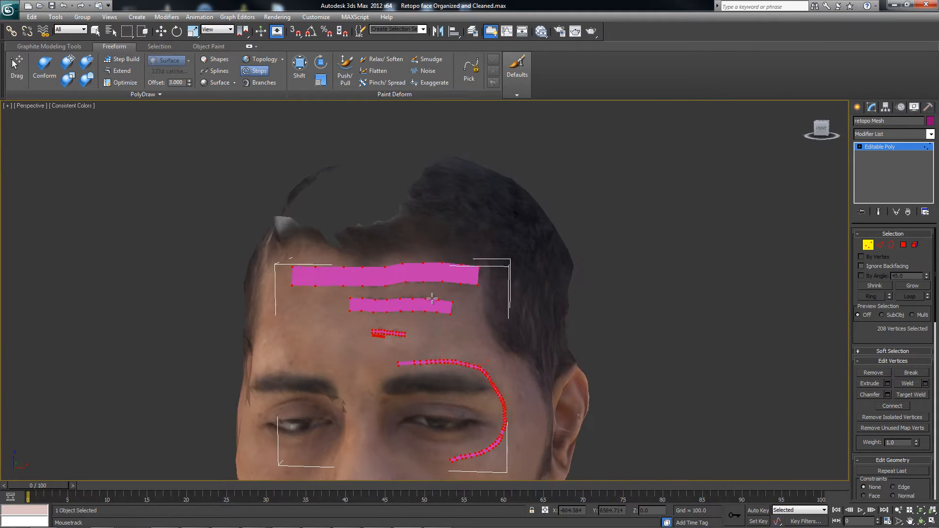
# Step: Try a PolyDraw minimum distance of 5, change it to 43, and draw test strips above the eyebrows
pyautogui.click(154, 96)
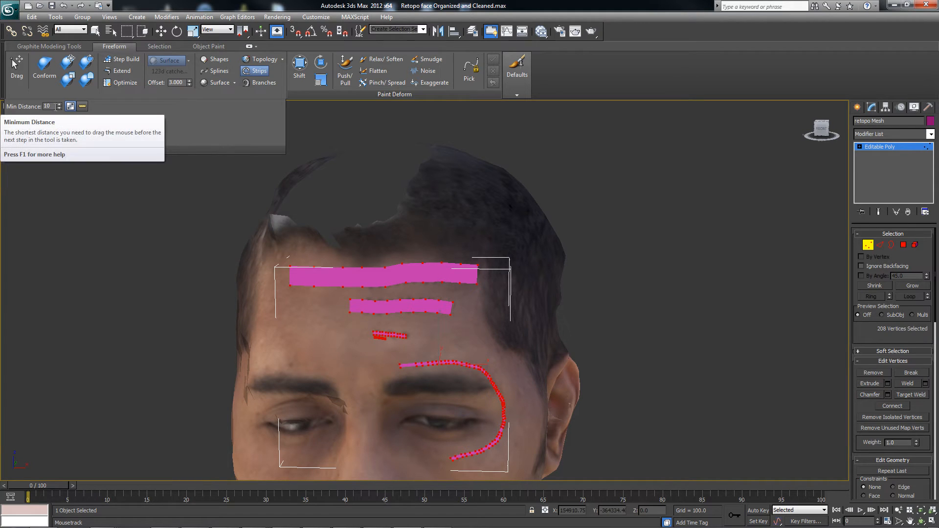
pyautogui.moveTo(53, 107); pyautogui.dragTo(36, 106)
pyautogui.write('5')
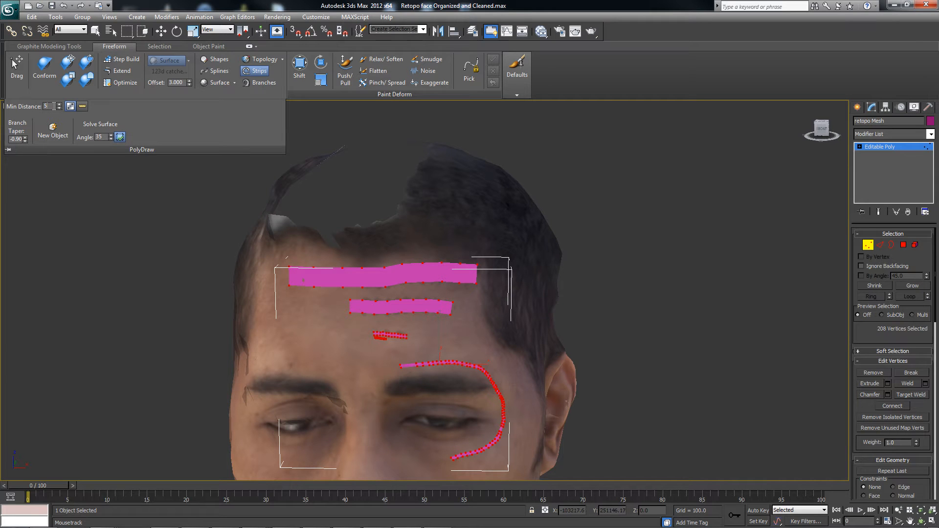
pyautogui.click(51, 106)
pyautogui.click(49, 107)
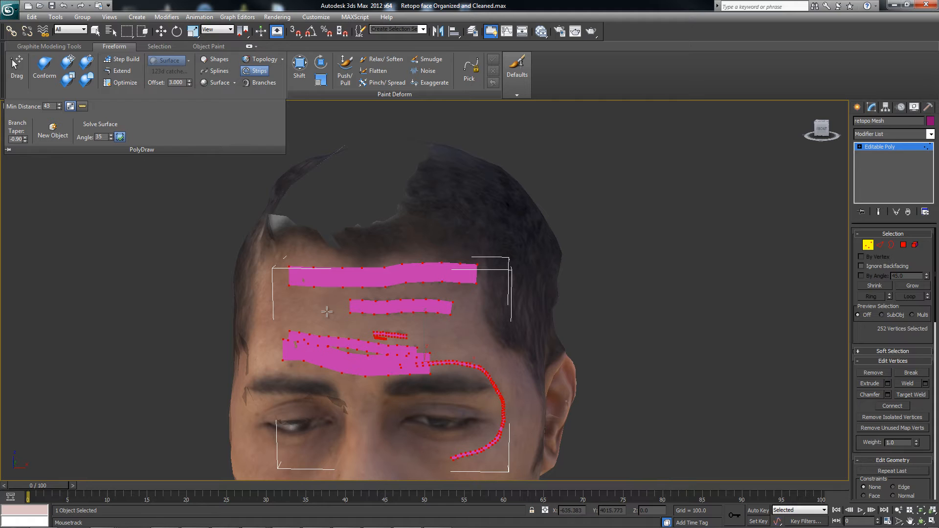
# Step: Undo all the drawn strips on the forehead and around the eye
pyautogui.hotkey('ctrl', 'z')
pyautogui.hotkey('ctrl', 'z')
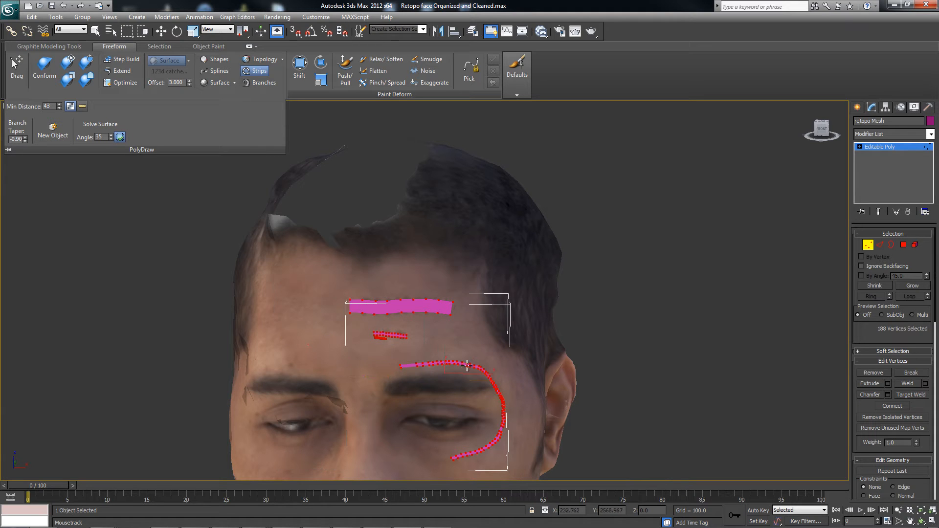
pyautogui.hotkey('ctrl', 'z')
pyautogui.hotkey('ctrl', 'z')
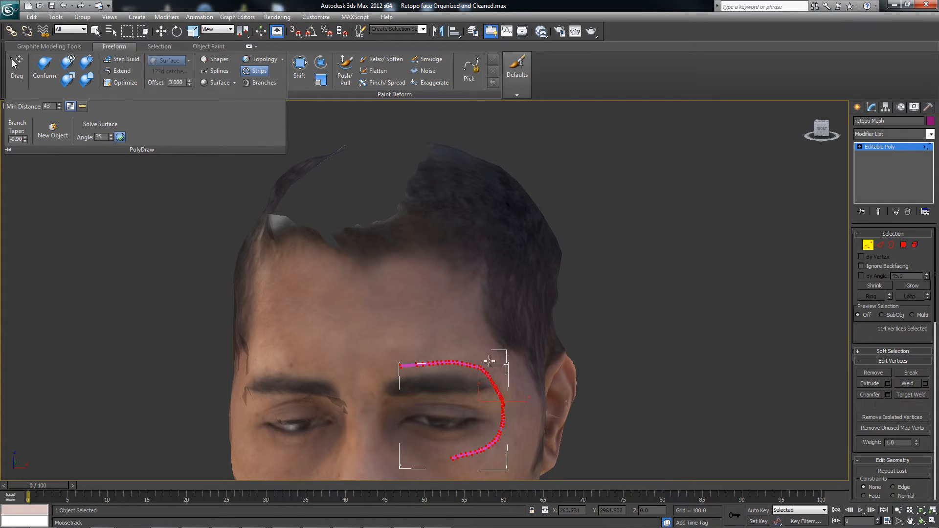
pyautogui.hotkey('ctrl', 'z')
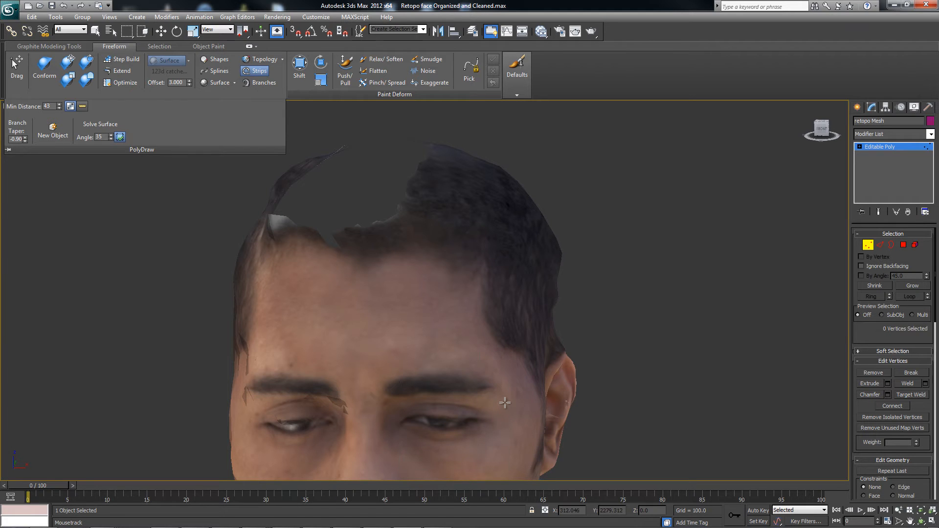
pyautogui.hotkey('ctrl', 'z')
# Step: Draw a wide strip from above the inner eyebrow around the outer eye corner to below the eye on the ear side
pyautogui.keyDown('alt'); pyautogui.moveTo(410, 342); pyautogui.dragTo(364, 300, button='middle'); pyautogui.keyUp('alt')
pyautogui.moveTo(341, 316)
pyautogui.mouseDown()
pyautogui.moveTo(460, 319)
pyautogui.moveTo(488, 370)
pyautogui.moveTo(485, 394)
pyautogui.moveTo(457, 418)
pyautogui.moveTo(377, 415)
pyautogui.mouseUp()
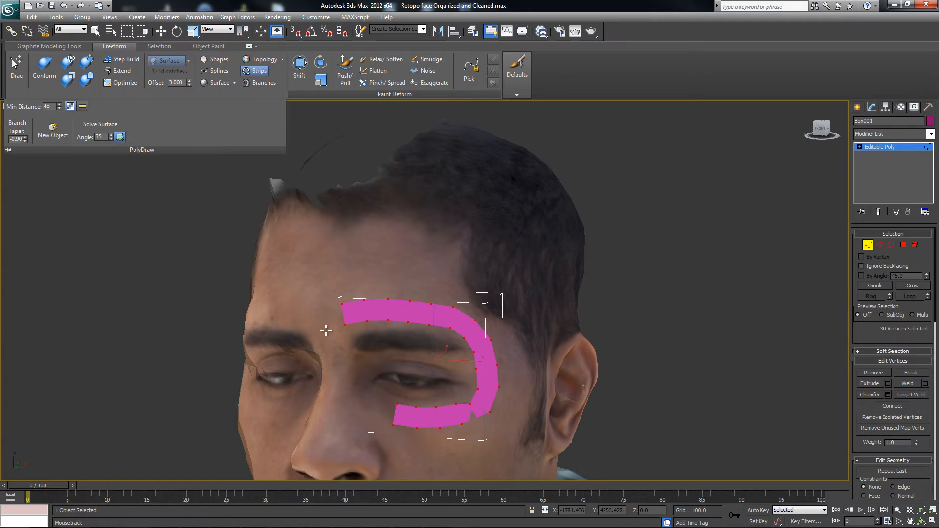
pyautogui.moveTo(325, 331)
pyautogui.keyDown('alt'); pyautogui.mouseDown(button='middle')
pyautogui.moveTo(323, 342)
pyautogui.moveTo(319, 335)
pyautogui.mouseUp(button='middle'); pyautogui.keyUp('alt')
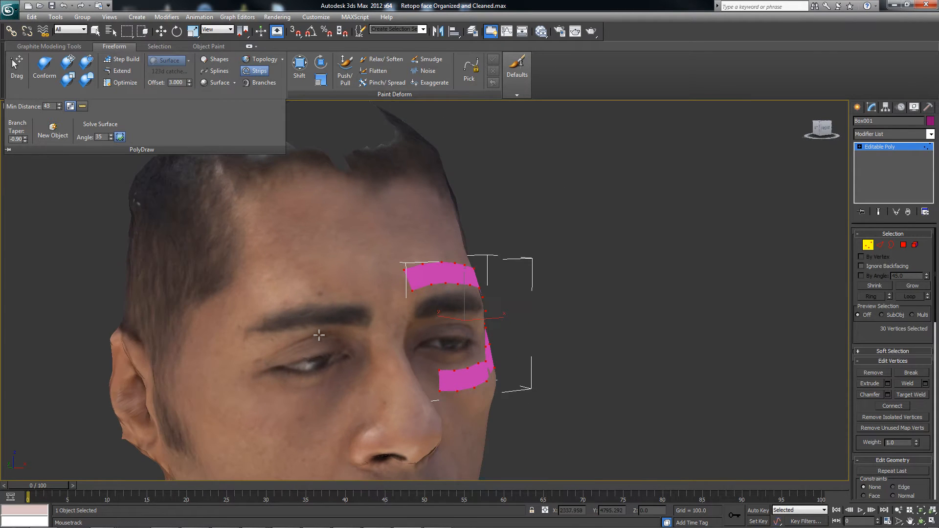
# Step: Draw a second strip along the upper eyelid beneath the opposite eyebrow
pyautogui.scroll(2, 319, 335)
pyautogui.scroll(-2, 342, 321)
pyautogui.scroll(2, 300, 321)
pyautogui.scroll(2, 337, 294)
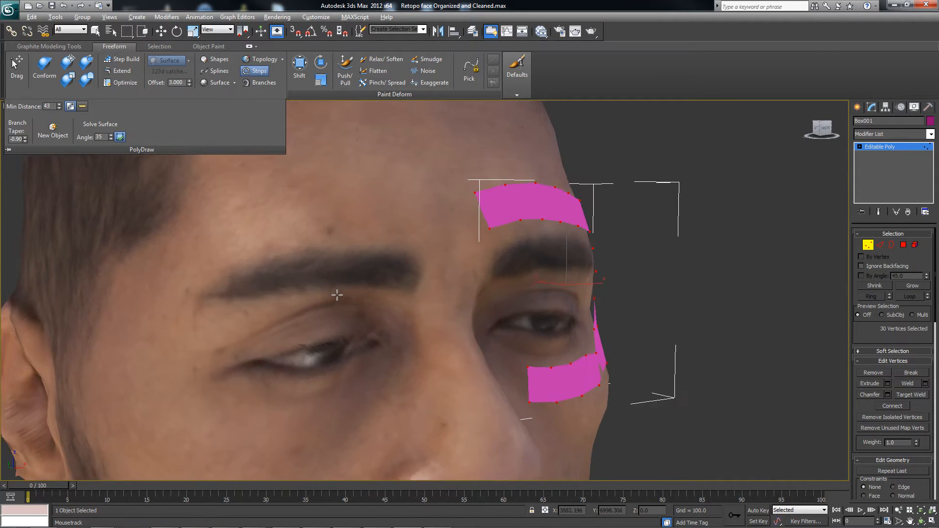
pyautogui.keyDown('alt'); pyautogui.moveTo(337, 295); pyautogui.dragTo(344, 290, button='middle'); pyautogui.keyUp('alt')
pyautogui.moveTo(352, 289)
pyautogui.mouseDown()
pyautogui.moveTo(300, 280)
pyautogui.moveTo(183, 335)
pyautogui.mouseUp()
pyautogui.moveTo(240, 292)
pyautogui.keyDown('alt'); pyautogui.mouseDown(button='middle')
pyautogui.moveTo(187, 290)
pyautogui.moveTo(312, 284)
pyautogui.moveTo(235, 286)
pyautogui.mouseUp(button='middle'); pyautogui.keyUp('alt')
pyautogui.scroll(-5, 235, 286)
pyautogui.keyDown('alt'); pyautogui.moveTo(382, 290); pyautogui.dragTo(438, 289, button='middle'); pyautogui.keyUp('alt')
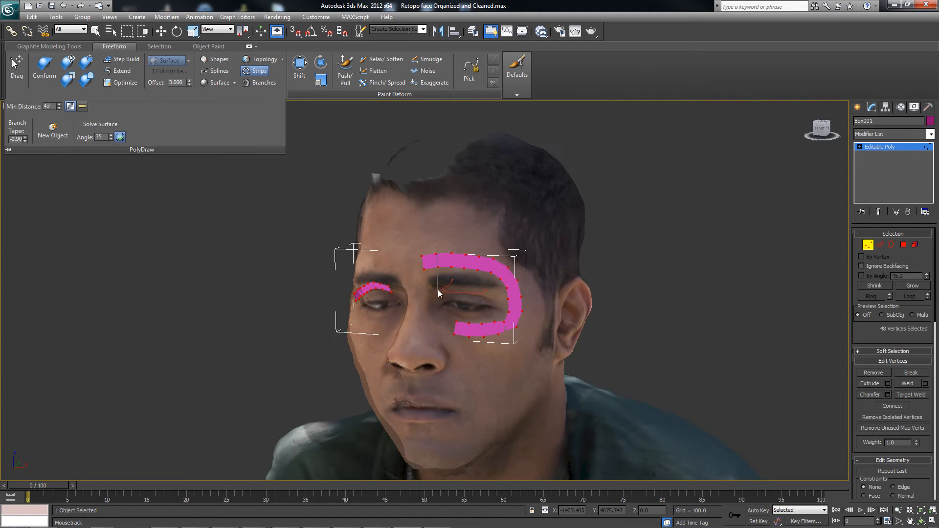
# Step: Undo both strips drawn around the eyes
pyautogui.hotkey('ctrl', 'z')
pyautogui.hotkey('ctrl', 'z')
pyautogui.keyDown('alt'); pyautogui.moveTo(268, 172); pyautogui.dragTo(291, 170, button='middle'); pyautogui.keyUp('alt')
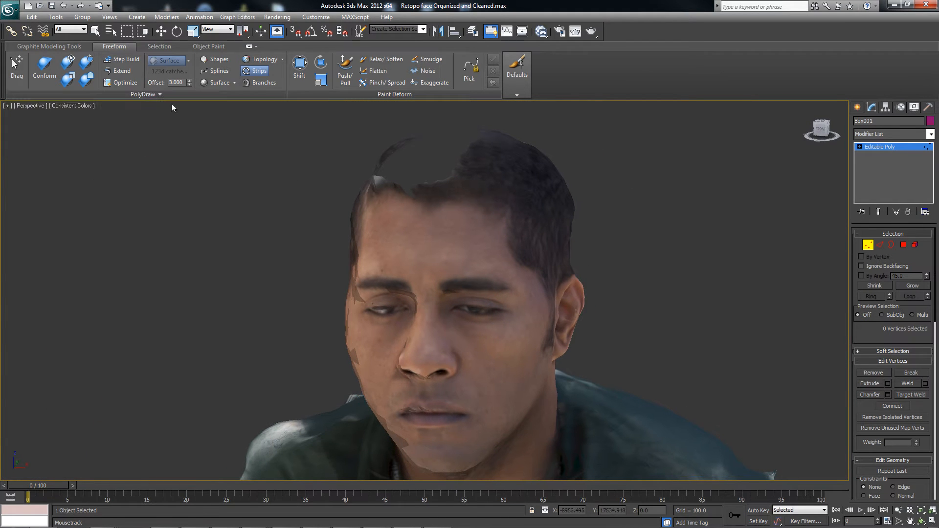
# Step: With the Topology tool, draw a line along the upper eyelid, around the outside of the eyebrow and down the side of the nose
pyautogui.click(263, 59)
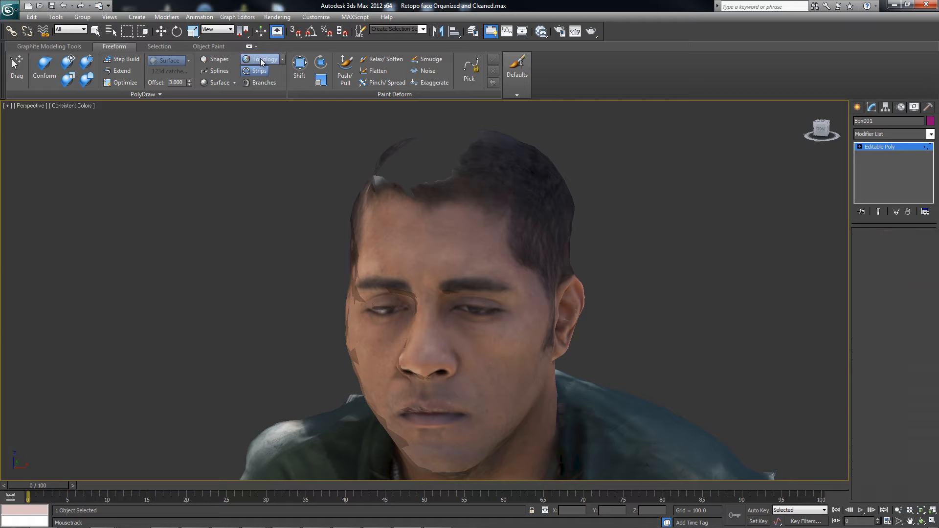
pyautogui.keyDown('alt'); pyautogui.moveTo(430, 264); pyautogui.dragTo(363, 271, button='middle'); pyautogui.keyUp('alt')
pyautogui.scroll(3, 413, 284)
pyautogui.scroll(2, 407, 287)
pyautogui.keyDown('alt'); pyautogui.moveTo(363, 271); pyautogui.dragTo(207, 274, button='middle'); pyautogui.keyUp('alt')
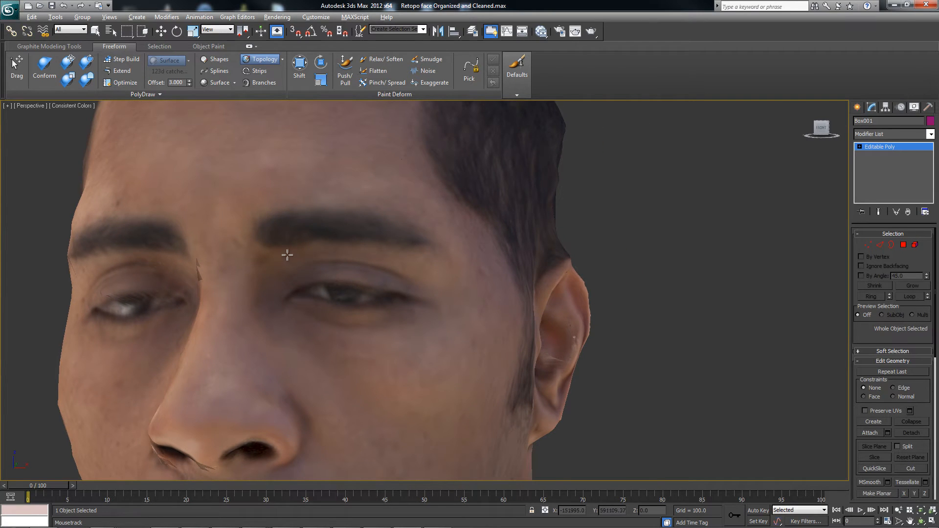
pyautogui.keyDown('alt'); pyautogui.moveTo(287, 255); pyautogui.dragTo(274, 252, button='middle'); pyautogui.keyUp('alt')
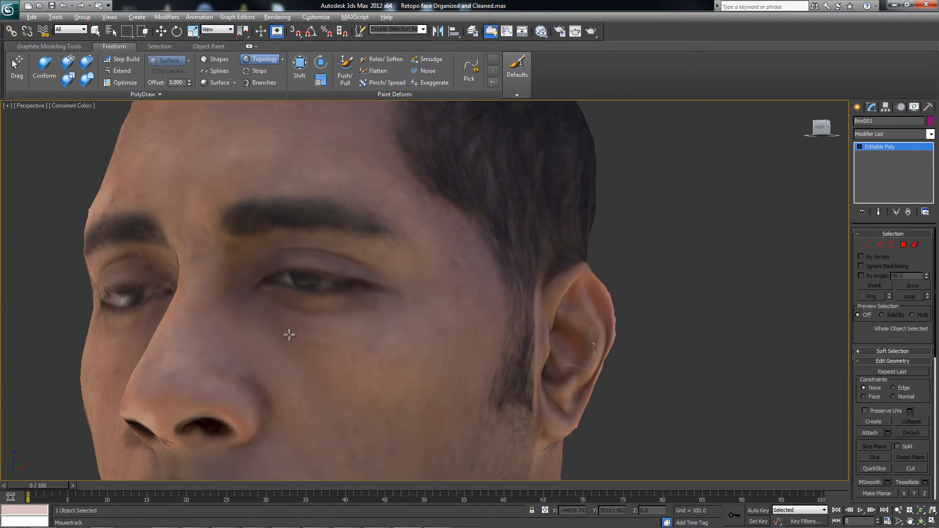
pyautogui.keyDown('alt'); pyautogui.moveTo(289, 334); pyautogui.dragTo(304, 319, button='middle'); pyautogui.keyUp('alt')
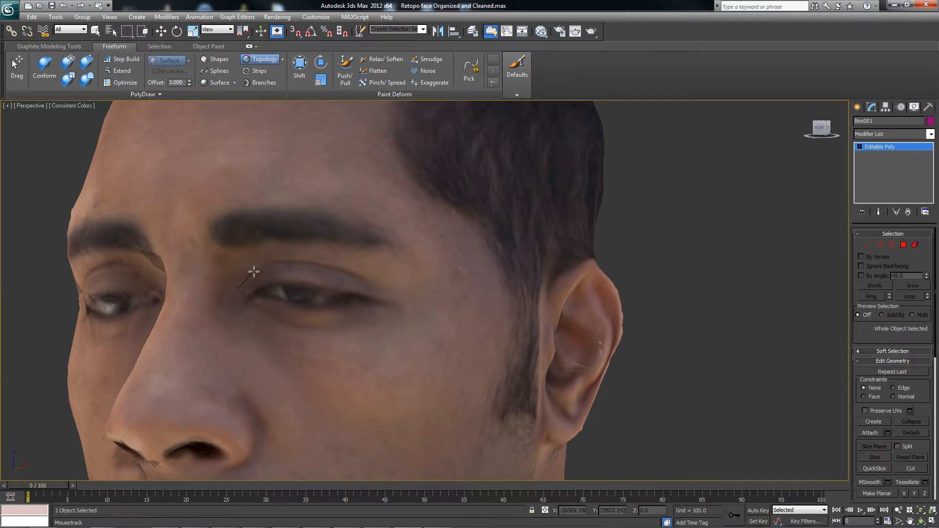
pyautogui.moveTo(313, 264)
pyautogui.mouseDown()
pyautogui.moveTo(383, 288)
pyautogui.moveTo(421, 274)
pyautogui.moveTo(416, 244)
pyautogui.moveTo(364, 214)
pyautogui.moveTo(309, 199)
pyautogui.mouseUp()
pyautogui.moveTo(215, 219)
pyautogui.mouseDown()
pyautogui.moveTo(200, 243)
pyautogui.moveTo(170, 382)
pyautogui.mouseUp()
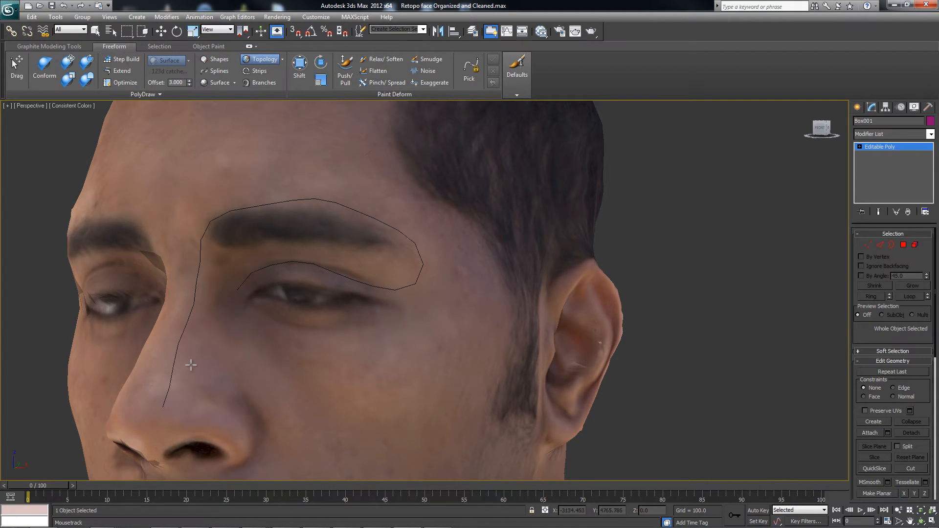
# Step: Draw a second topology line parallel to the first, inside the brow loop and down the side of the nose
pyautogui.keyDown('alt'); pyautogui.moveTo(190, 365); pyautogui.dragTo(202, 364, button='middle'); pyautogui.keyUp('alt')
pyautogui.keyDown('alt'); pyautogui.moveTo(324, 280); pyautogui.dragTo(330, 283, button='middle'); pyautogui.keyUp('alt')
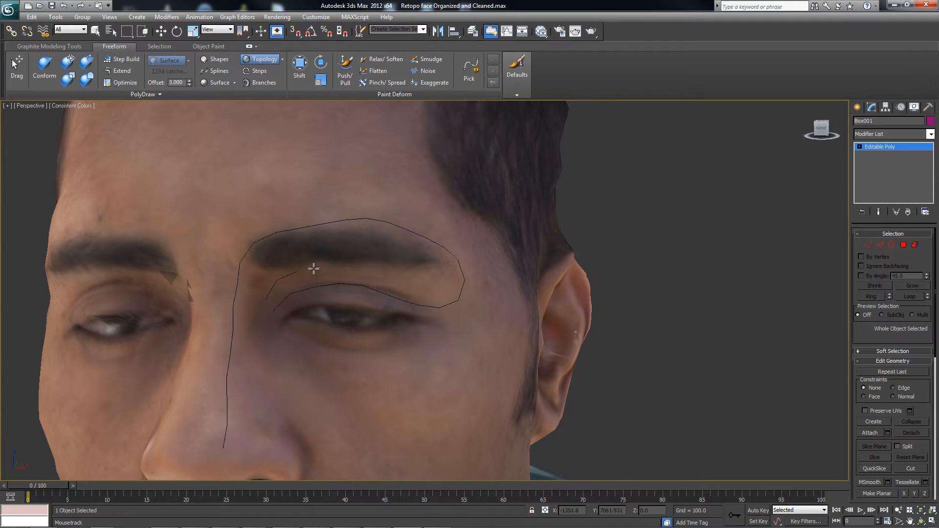
pyautogui.moveTo(314, 269); pyautogui.dragTo(368, 272)
pyautogui.moveTo(438, 284)
pyautogui.mouseDown()
pyautogui.moveTo(446, 269)
pyautogui.moveTo(426, 247)
pyautogui.moveTo(350, 238)
pyautogui.mouseUp()
pyautogui.moveTo(270, 261); pyautogui.dragTo(253, 301)
pyautogui.moveTo(245, 341); pyautogui.dragTo(244, 412)
# Step: Draw evenly spaced cross lines over the two nose lines to form a column of quads up to the inner eye
pyautogui.moveTo(206, 417); pyautogui.dragTo(248, 418)
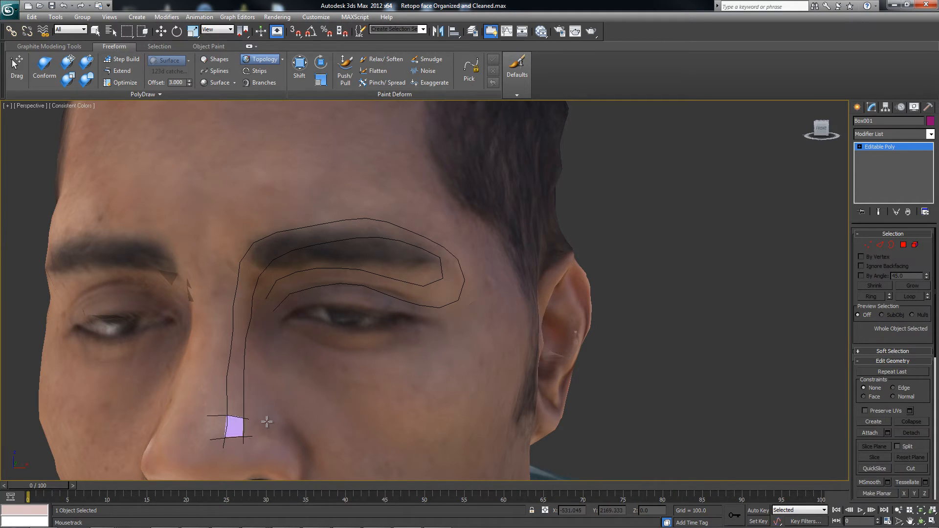
pyautogui.moveTo(209, 366)
pyautogui.mouseDown()
pyautogui.moveTo(252, 377)
pyautogui.moveTo(268, 336)
pyautogui.mouseUp()
pyautogui.moveTo(215, 300)
pyautogui.mouseDown()
pyautogui.moveTo(262, 317)
pyautogui.moveTo(265, 307)
pyautogui.mouseUp()
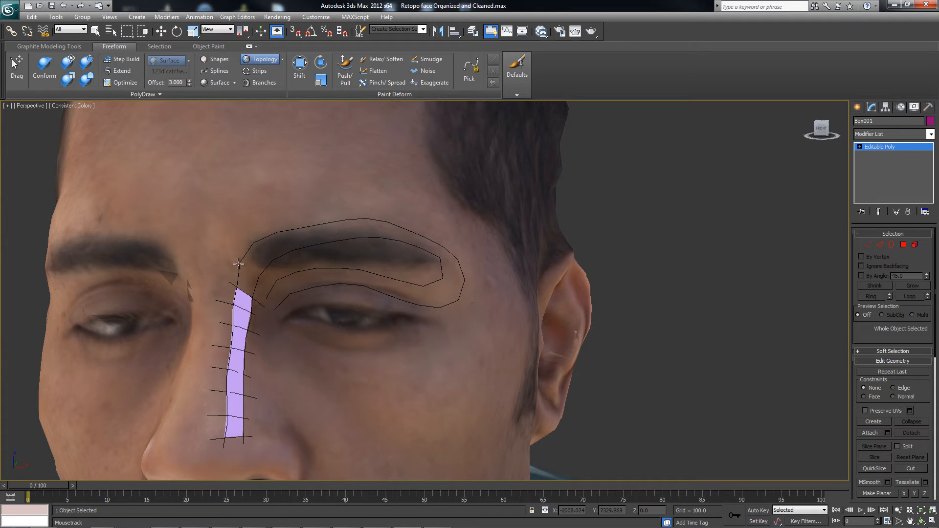
# Step: Draw fanned cross lines around the inner eyebrow corner, crossing both the brow and eyelid lines
pyautogui.moveTo(227, 260)
pyautogui.mouseDown()
pyautogui.moveTo(268, 292)
pyautogui.moveTo(238, 248)
pyautogui.mouseUp()
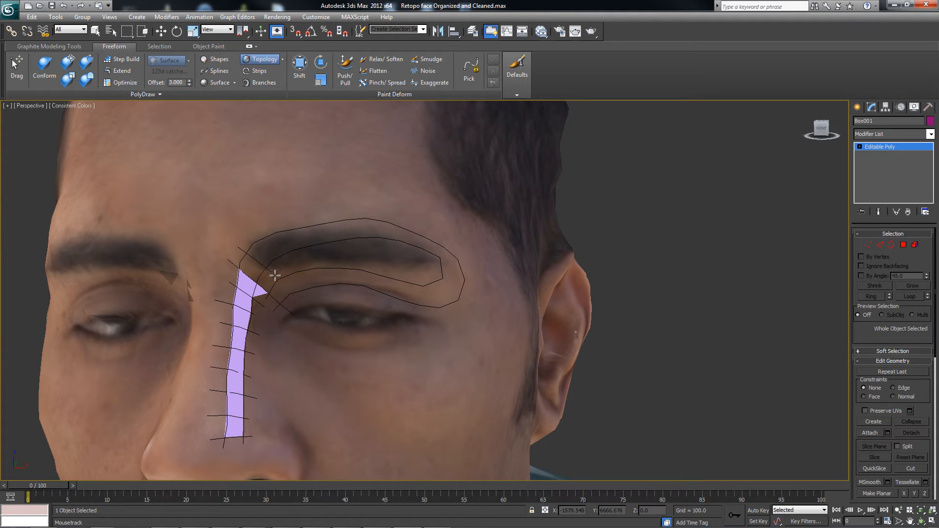
pyautogui.moveTo(297, 305); pyautogui.dragTo(297, 306)
pyautogui.moveTo(249, 236); pyautogui.dragTo(282, 269)
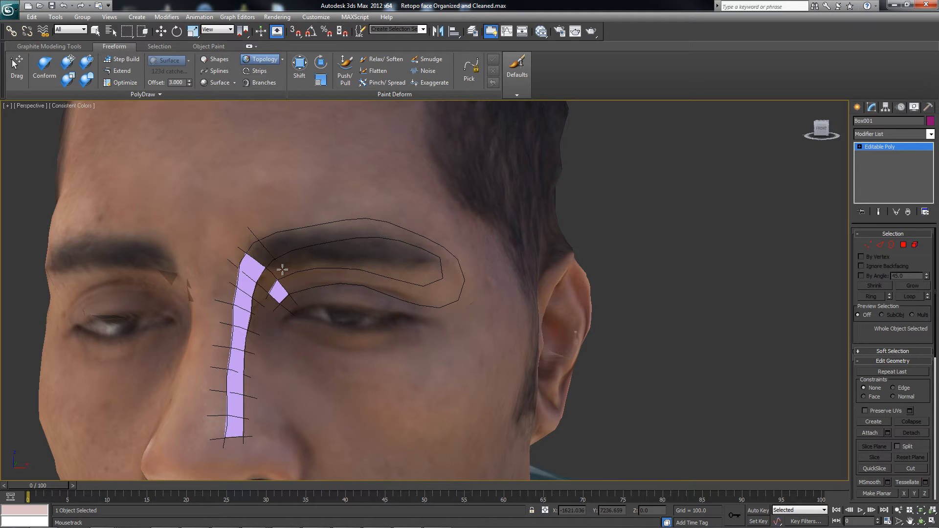
pyautogui.moveTo(276, 218); pyautogui.dragTo(307, 269)
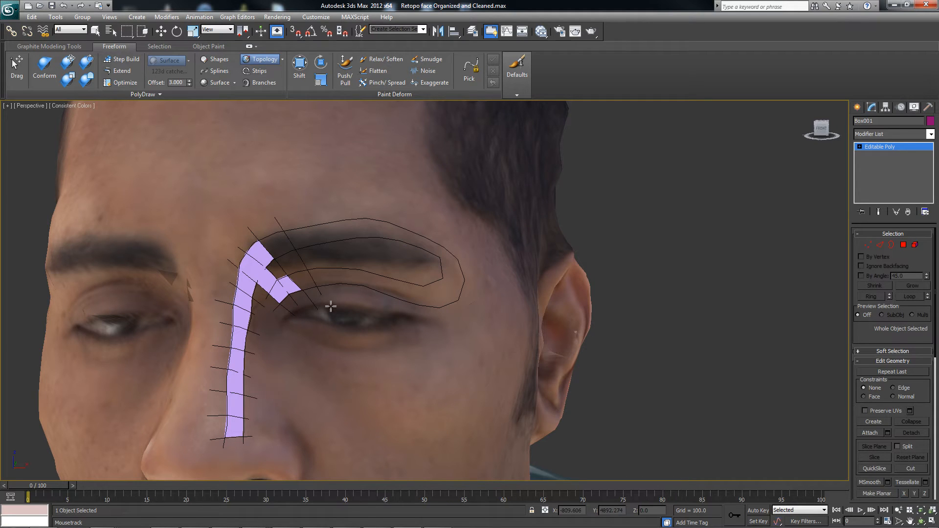
# Step: Draw cross lines along the brow and eyelid lines and fan them around the outer brow corner, then finish the Topology sketch
pyautogui.moveTo(305, 212); pyautogui.dragTo(359, 317)
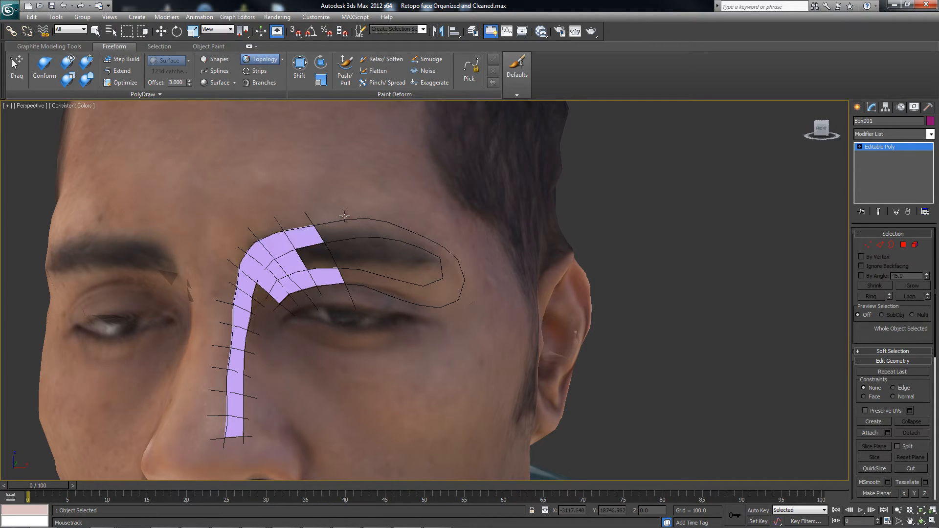
pyautogui.moveTo(341, 206); pyautogui.dragTo(383, 307)
pyautogui.moveTo(387, 201); pyautogui.dragTo(406, 314)
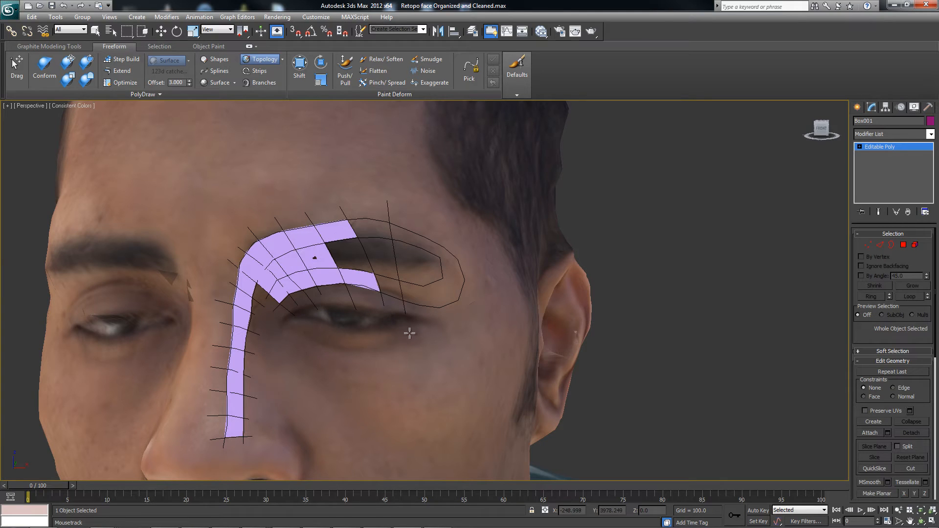
pyautogui.moveTo(425, 219); pyautogui.dragTo(426, 328)
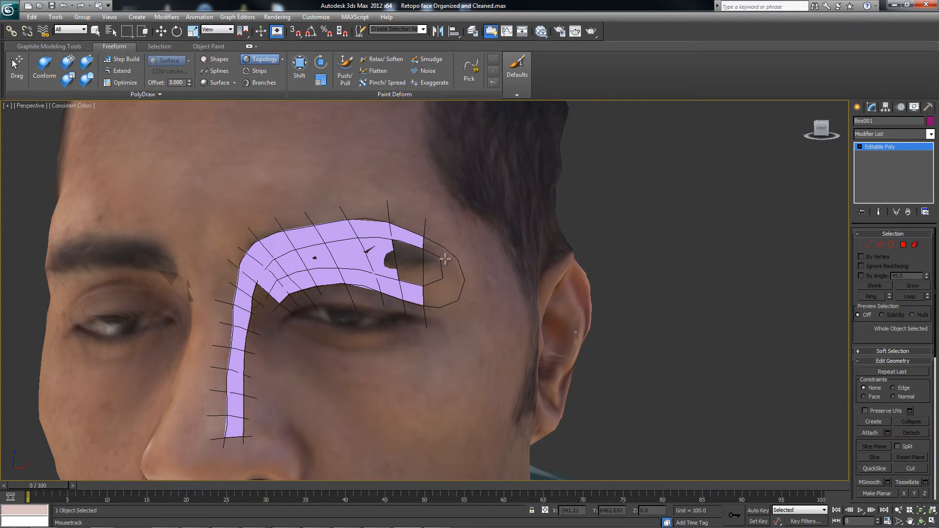
pyautogui.moveTo(468, 252); pyautogui.dragTo(482, 250)
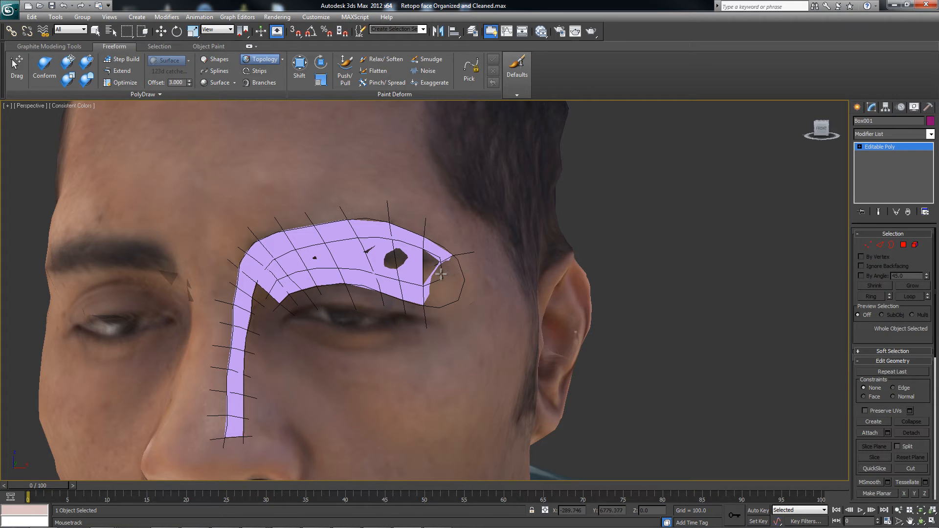
pyautogui.moveTo(441, 275); pyautogui.dragTo(482, 283)
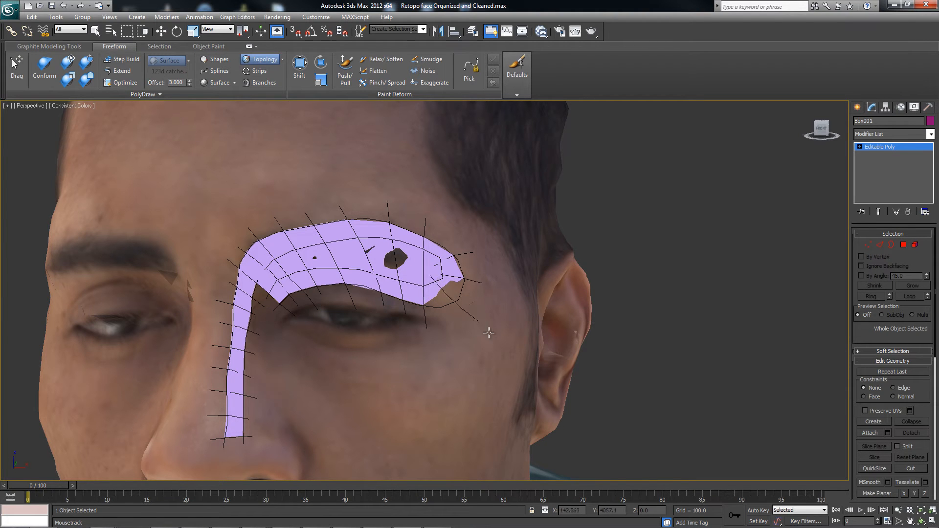
pyautogui.keyDown('alt'); pyautogui.moveTo(495, 339); pyautogui.dragTo(415, 277, button='middle'); pyautogui.keyUp('alt')
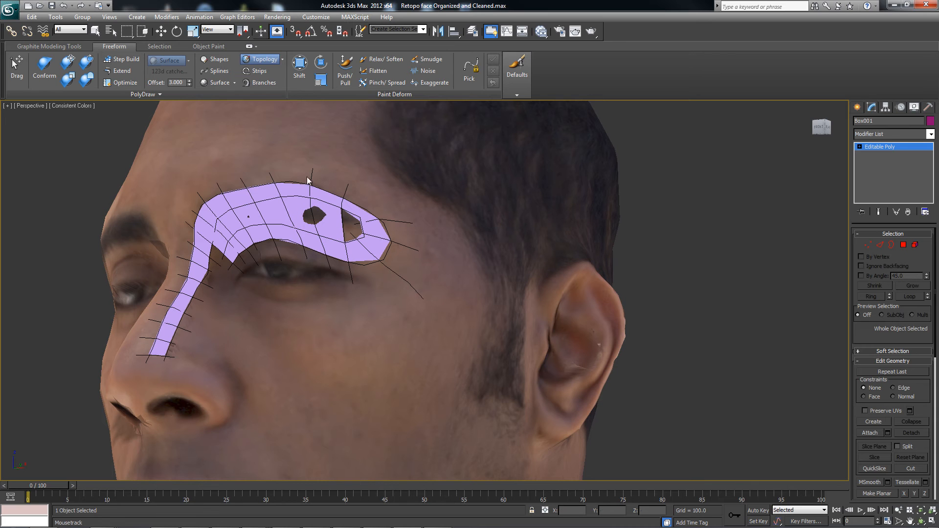
pyautogui.click(257, 60)
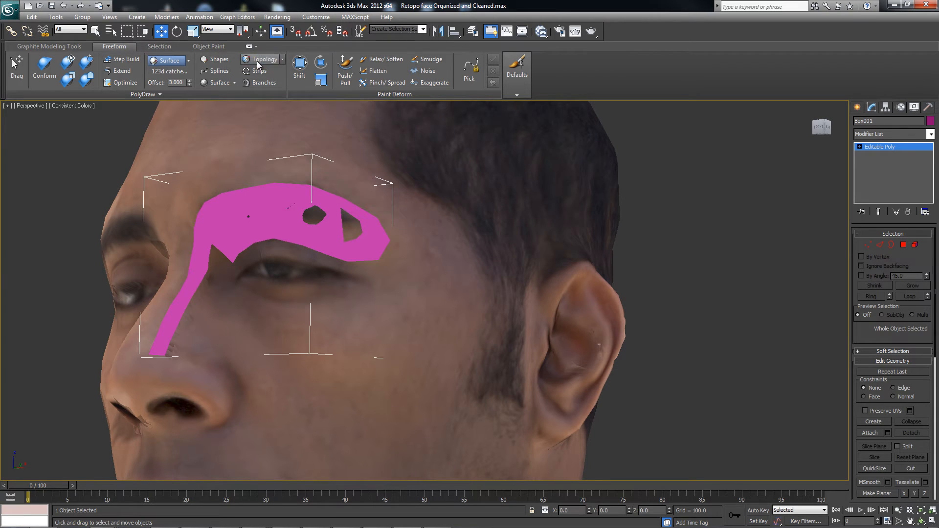
# Step: Show edged faces in the viewport and compare the wireframes of the new eye mesh and the head scan
pyautogui.keyDown('alt'); pyautogui.moveTo(215, 194); pyautogui.dragTo(249, 191, button='middle'); pyautogui.keyUp('alt')
pyautogui.press('F4')
pyautogui.click(602, 270)
pyautogui.click(330, 248)
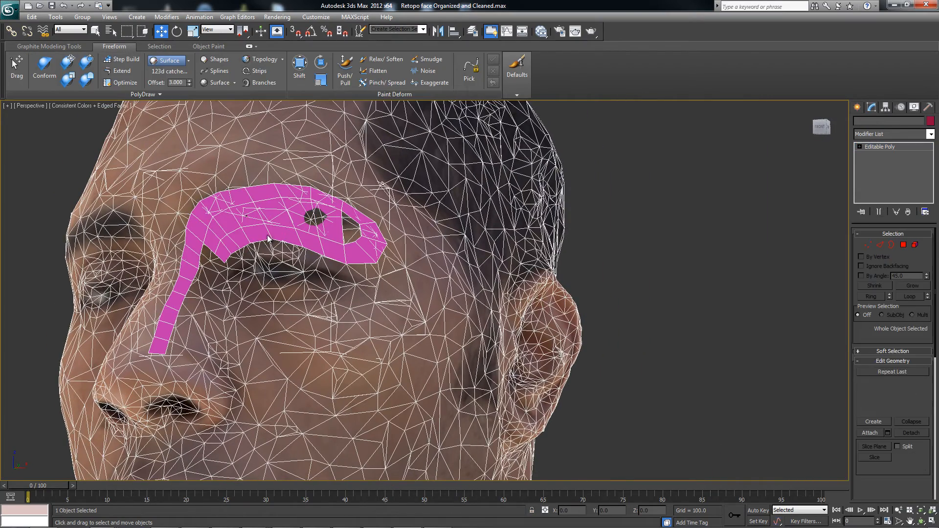
pyautogui.keyDown('alt'); pyautogui.moveTo(267, 236); pyautogui.dragTo(250, 215, button='middle'); pyautogui.keyUp('alt')
pyautogui.keyDown('ctrl'); pyautogui.click(208, 174); pyautogui.keyUp('ctrl')
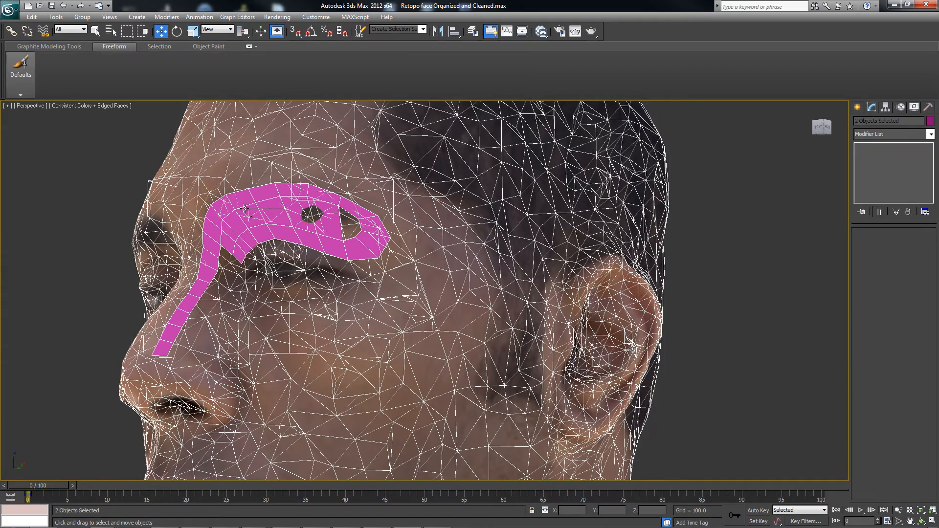
pyautogui.click(770, 222)
pyautogui.keyDown('alt'); pyautogui.moveTo(299, 219); pyautogui.dragTo(304, 224, button='middle'); pyautogui.keyUp('alt')
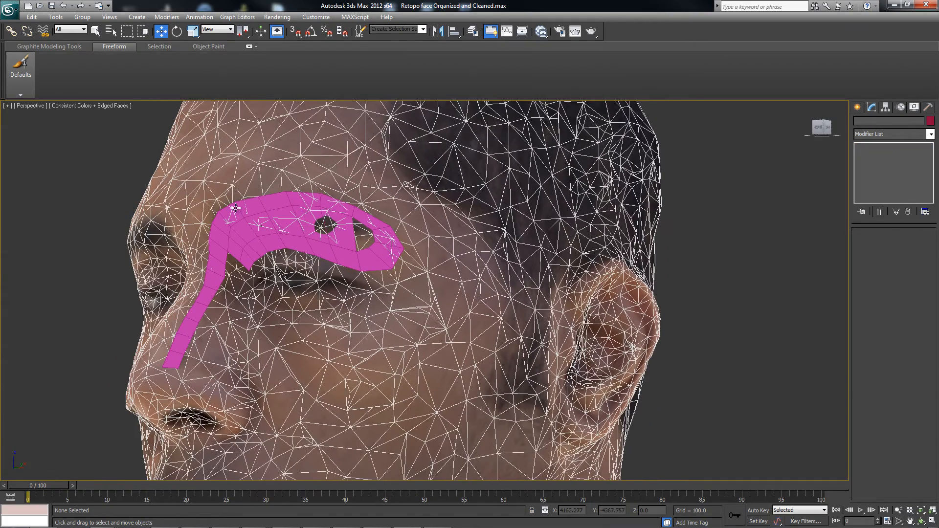
pyautogui.keyDown('alt'); pyautogui.moveTo(236, 209); pyautogui.dragTo(317, 246, button='middle'); pyautogui.keyUp('alt')
pyautogui.click(310, 237)
pyautogui.click(604, 254)
pyautogui.click(356, 173)
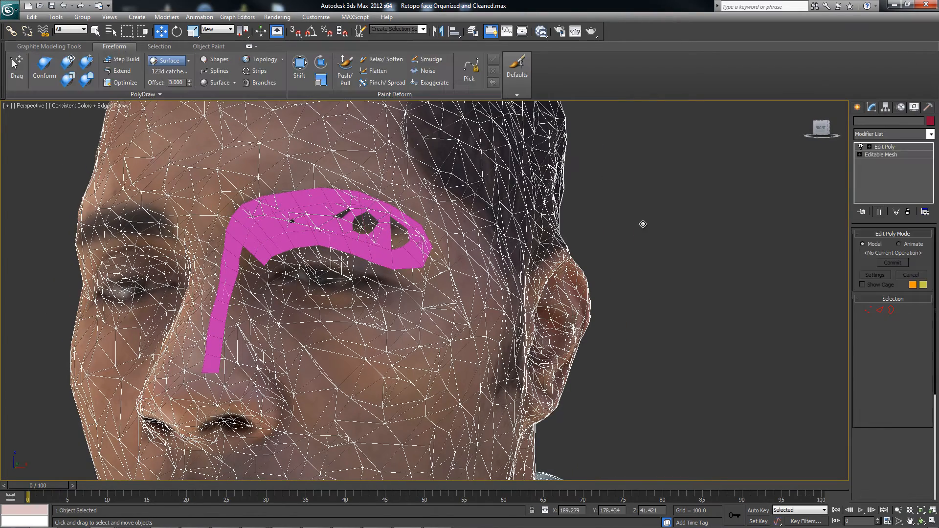
pyautogui.click(642, 224)
pyautogui.click(347, 155)
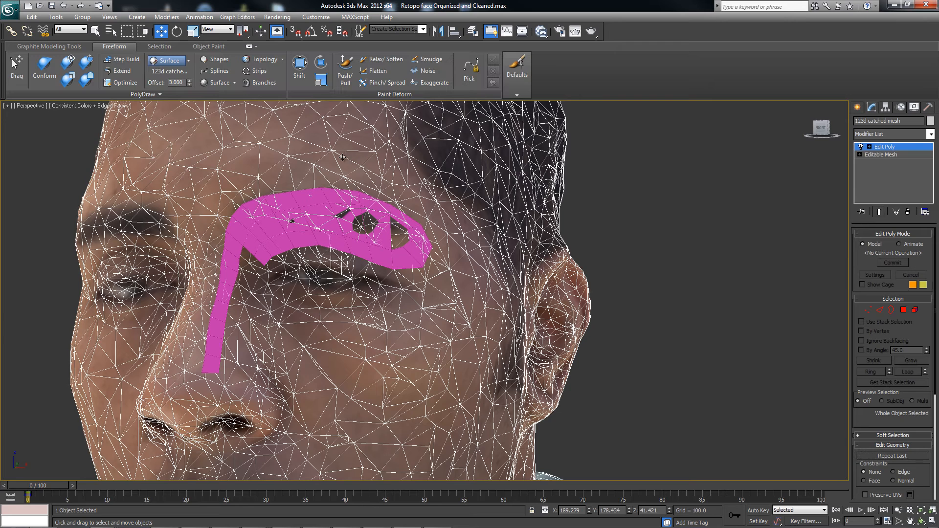
pyautogui.keyDown('alt'); pyautogui.moveTo(369, 176); pyautogui.dragTo(339, 173, button='middle'); pyautogui.keyUp('alt')
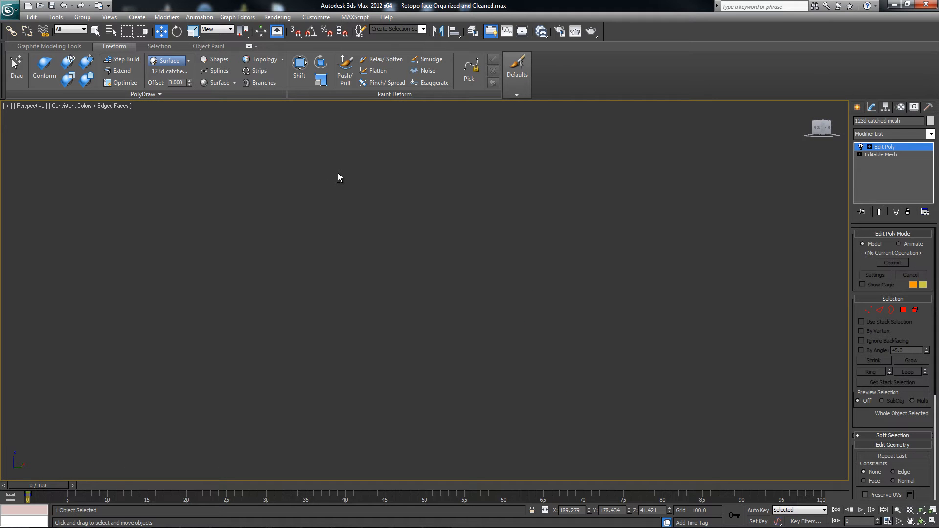
pyautogui.moveTo(433, 191); pyautogui.dragTo(384, 269, button='middle')
pyautogui.scroll(8, 450, 247)
pyautogui.moveTo(502, 270); pyautogui.dragTo(313, 245, button='middle')
pyautogui.scroll(6, 393, 247)
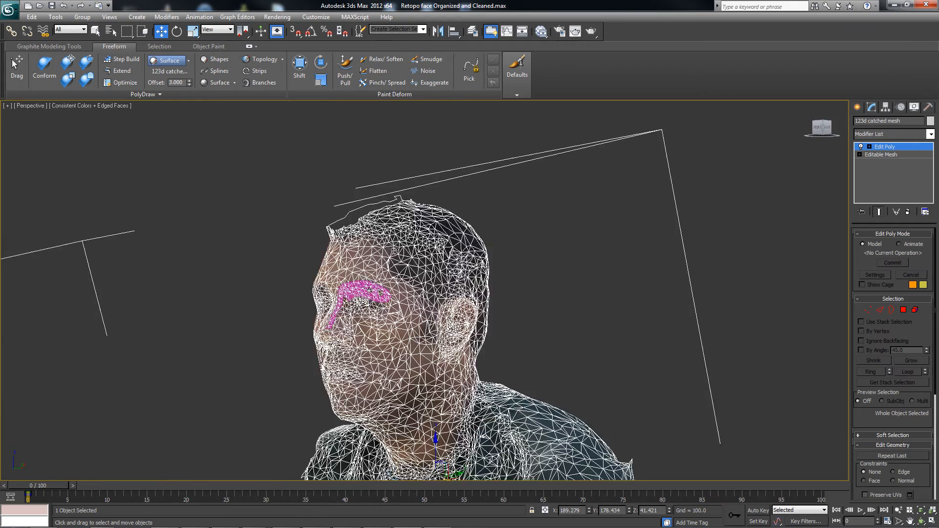
pyautogui.moveTo(391, 355); pyautogui.dragTo(424, 301, button='middle')
pyautogui.click(672, 263)
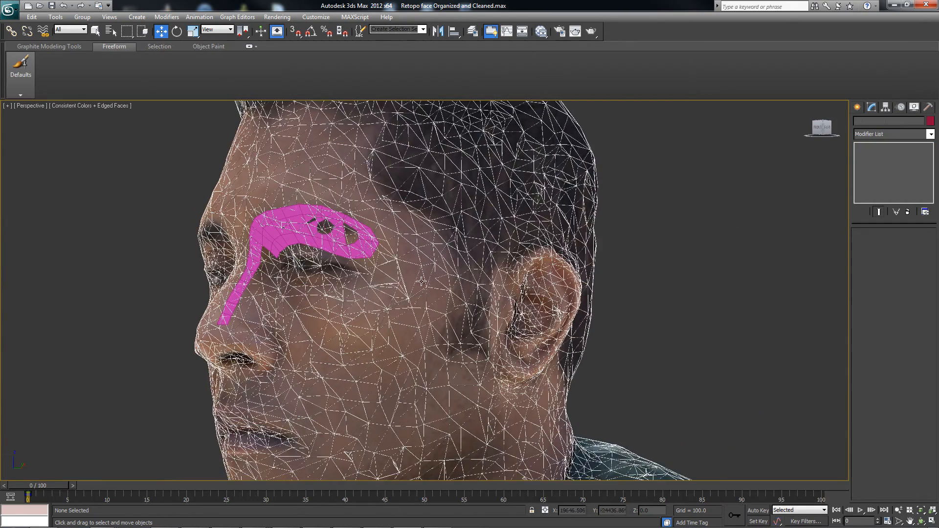
pyautogui.moveTo(173, 190); pyautogui.dragTo(201, 213, button='middle')
pyautogui.scroll(1, 310, 263)
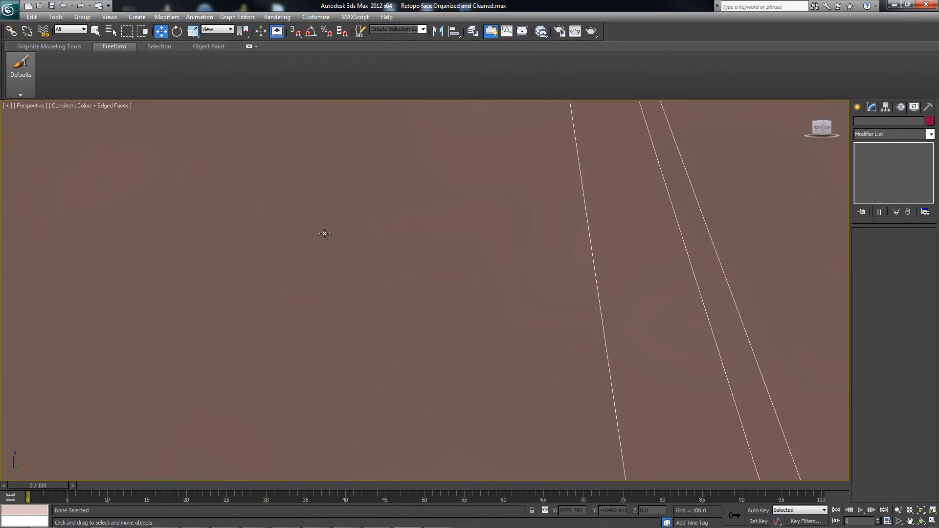
pyautogui.scroll(-1, 325, 234)
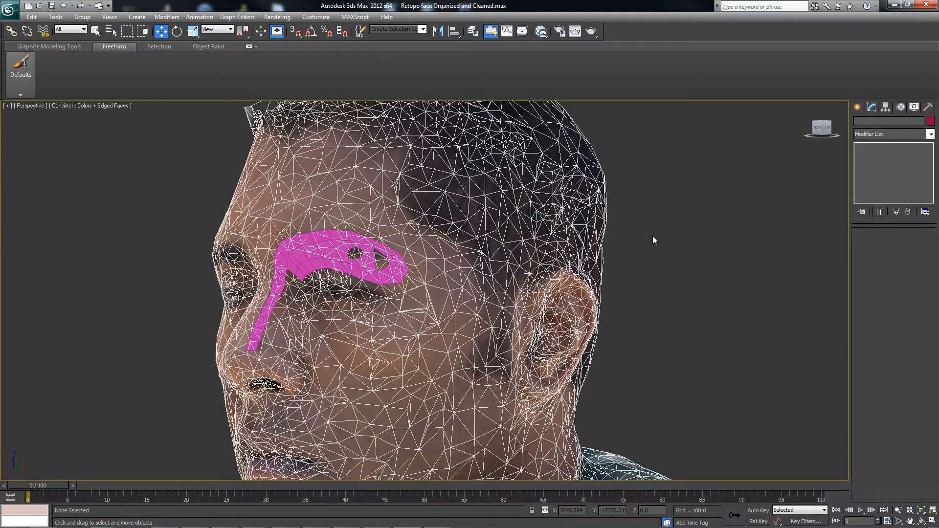
# Step: Select the new eye mesh and switch the viewport's Edged Faces display off and on again
pyautogui.click(307, 265)
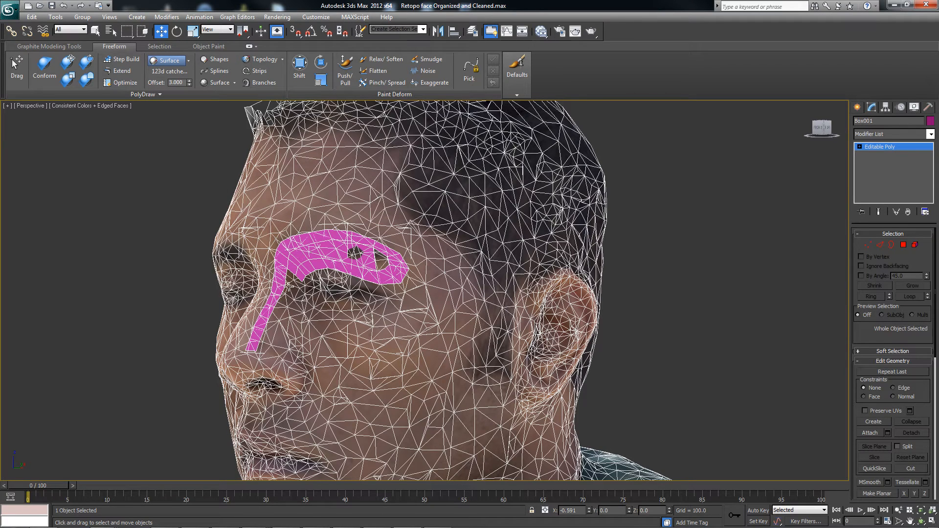
pyautogui.click(95, 107)
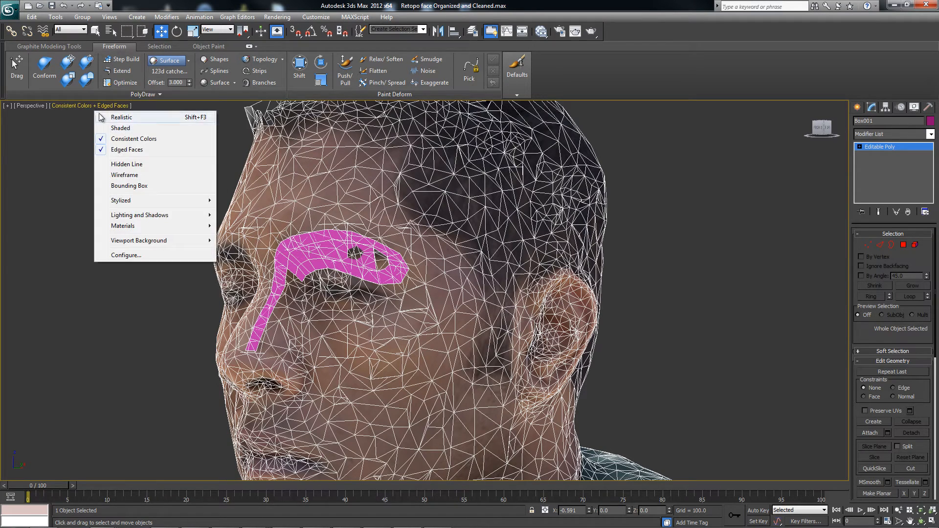
pyautogui.click(124, 151)
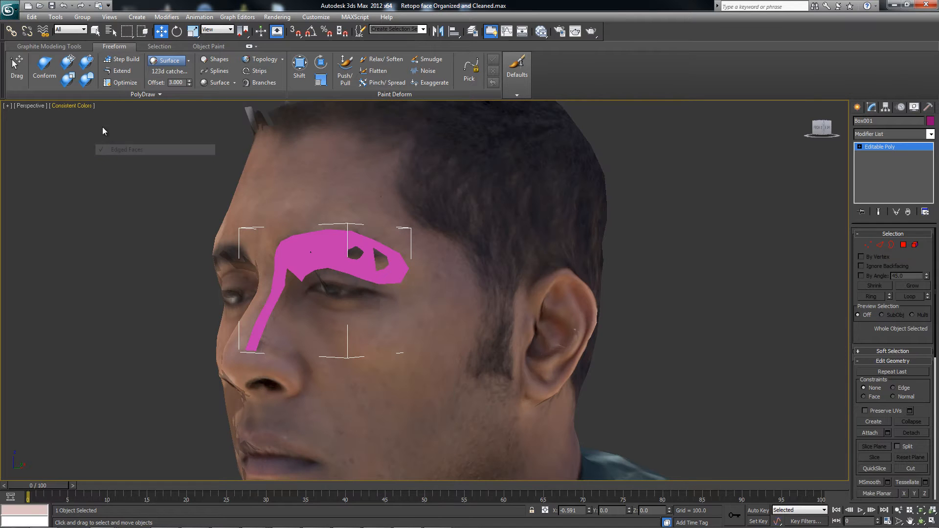
pyautogui.click(82, 106)
pyautogui.click(107, 150)
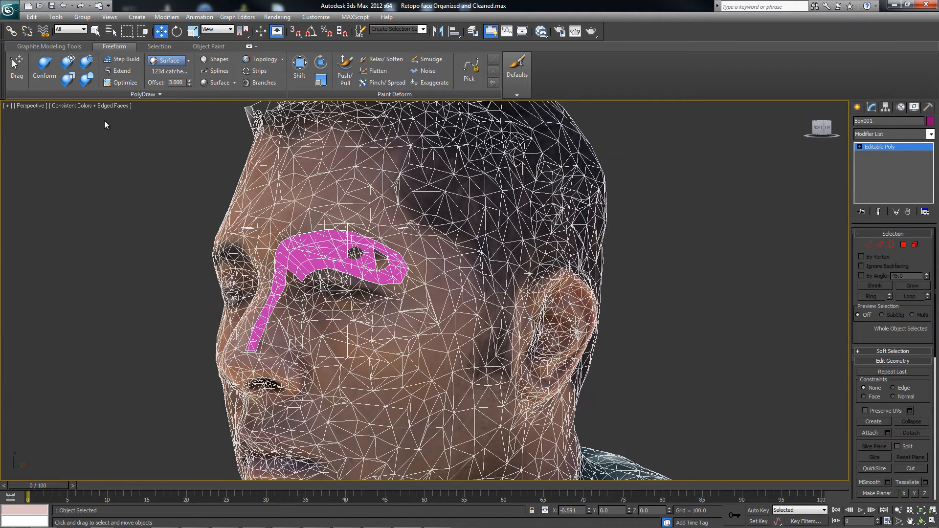
# Step: Enable Display Selected with Edged Faces in the viewport configuration and check it by selecting the eye mesh and the head scan
pyautogui.click(97, 105)
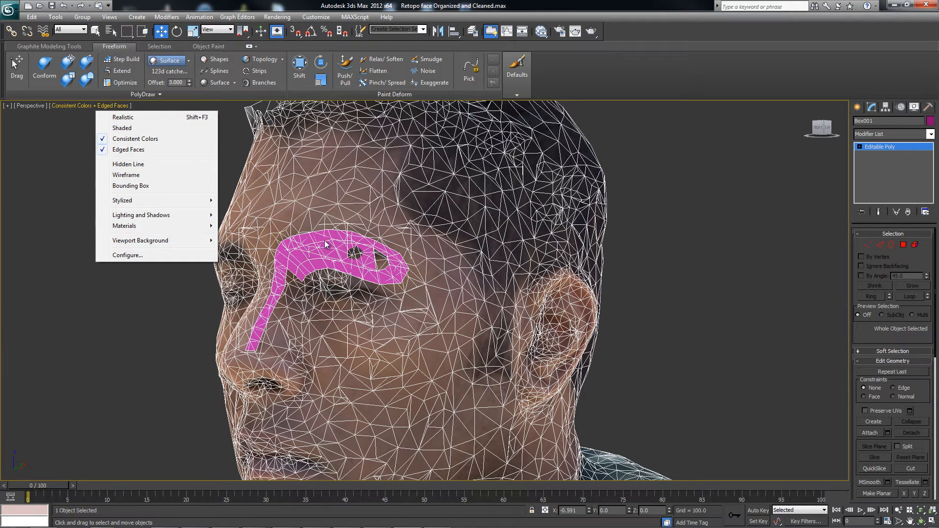
pyautogui.click(175, 252)
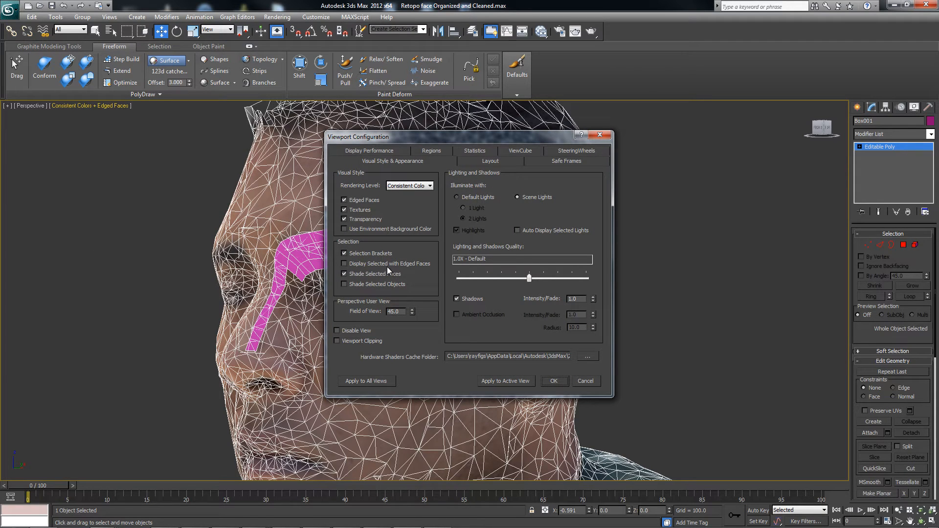
pyautogui.click(552, 381)
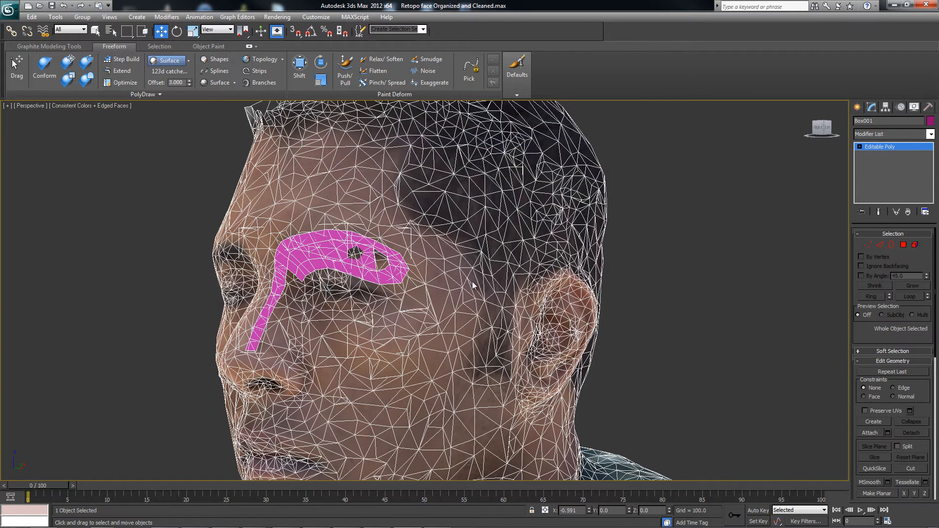
pyautogui.click(694, 246)
pyautogui.click(318, 265)
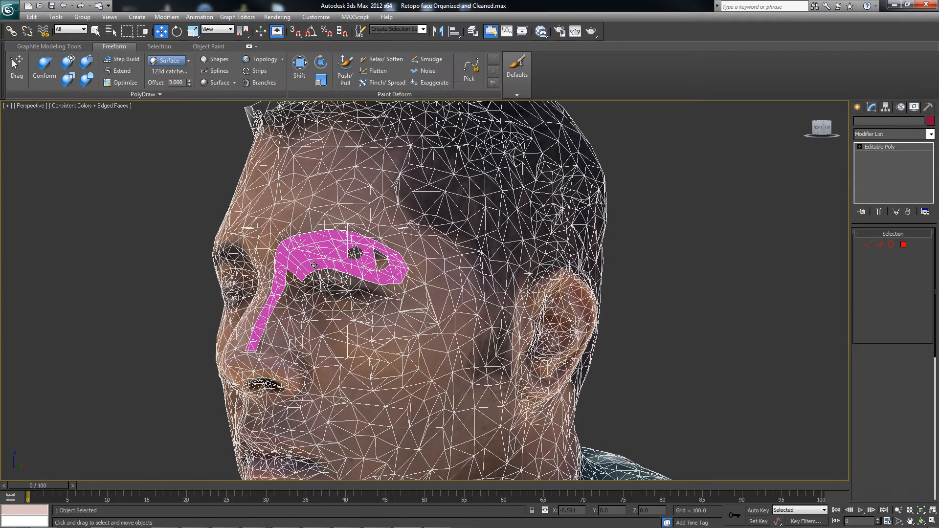
pyautogui.keyDown('ctrl'); pyautogui.click(496, 192); pyautogui.keyUp('ctrl')
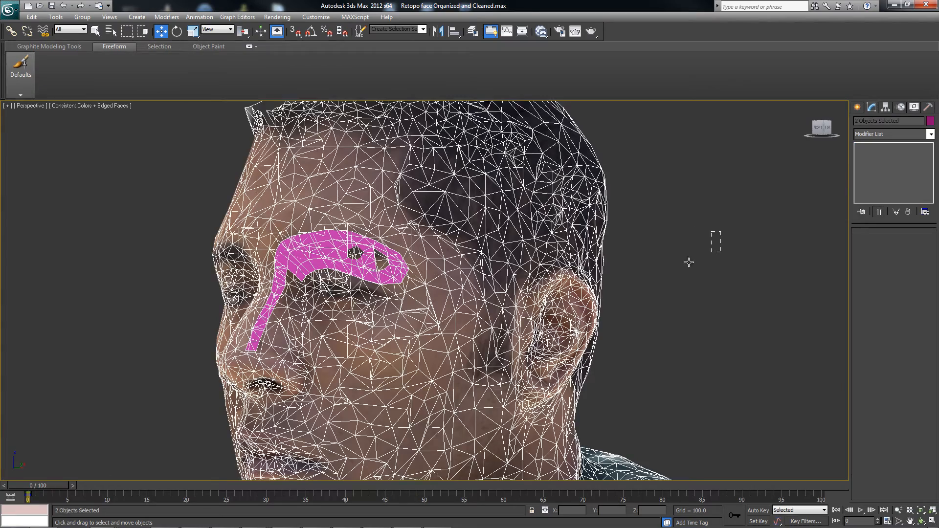
# Step: Deselect everything and turn off Edged Faces for the viewport
pyautogui.moveTo(689, 262); pyautogui.dragTo(683, 265)
pyautogui.moveTo(682, 265)
pyautogui.keyDown('alt'); pyautogui.mouseDown(button='middle')
pyautogui.moveTo(582, 262)
pyautogui.moveTo(748, 323)
pyautogui.mouseUp(button='middle'); pyautogui.keyUp('alt')
pyautogui.click(105, 105)
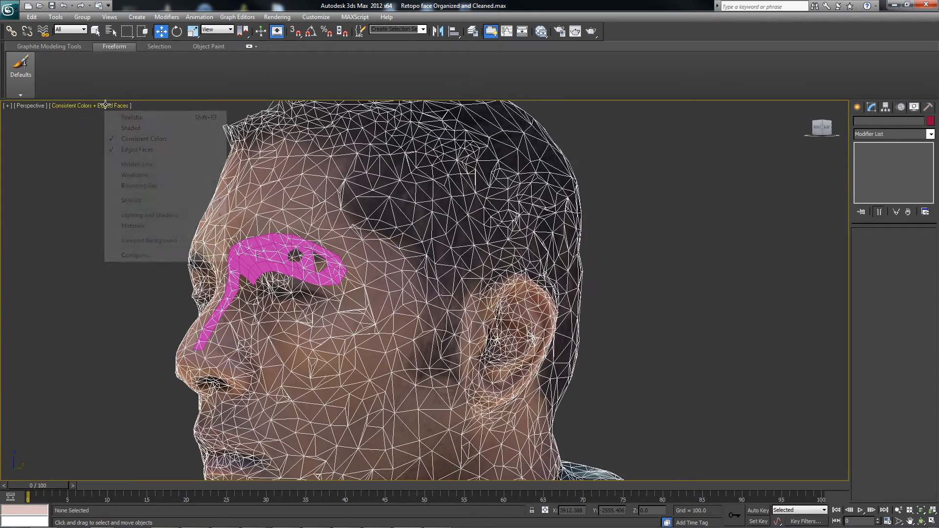
pyautogui.click(137, 149)
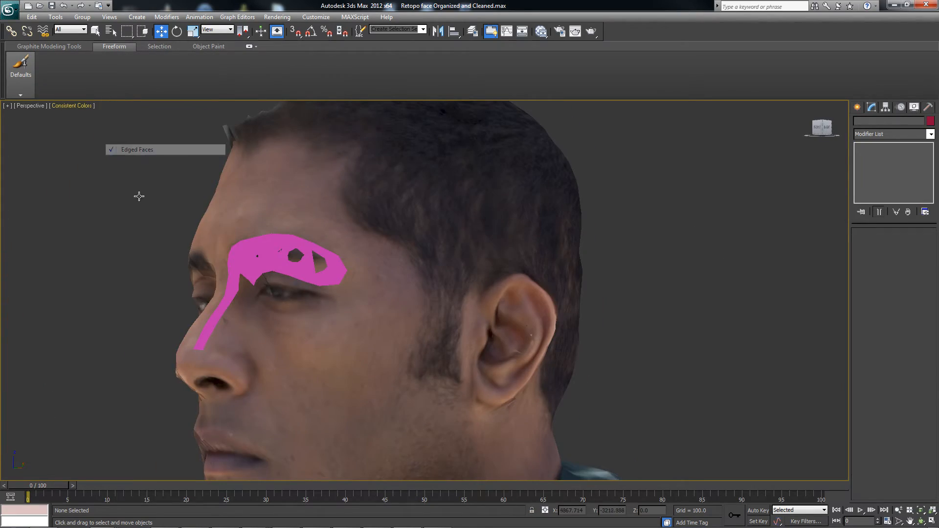
# Step: Select the new eye mesh and examine its quads around the brow and nose from several angles
pyautogui.click(250, 251)
pyautogui.keyDown('alt'); pyautogui.moveTo(250, 251); pyautogui.dragTo(254, 295, button='middle'); pyautogui.keyUp('alt')
pyautogui.keyDown('alt'); pyautogui.moveTo(274, 241); pyautogui.dragTo(266, 235, button='middle'); pyautogui.keyUp('alt')
pyautogui.moveTo(288, 318); pyautogui.dragTo(274, 234, button='middle')
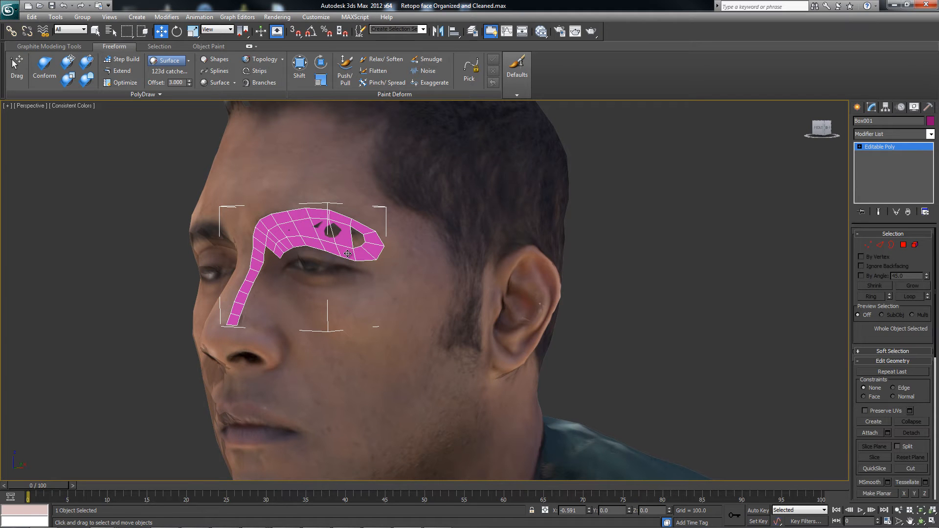
pyautogui.keyDown('alt'); pyautogui.moveTo(347, 253); pyautogui.dragTo(317, 222, button='middle'); pyautogui.keyUp('alt')
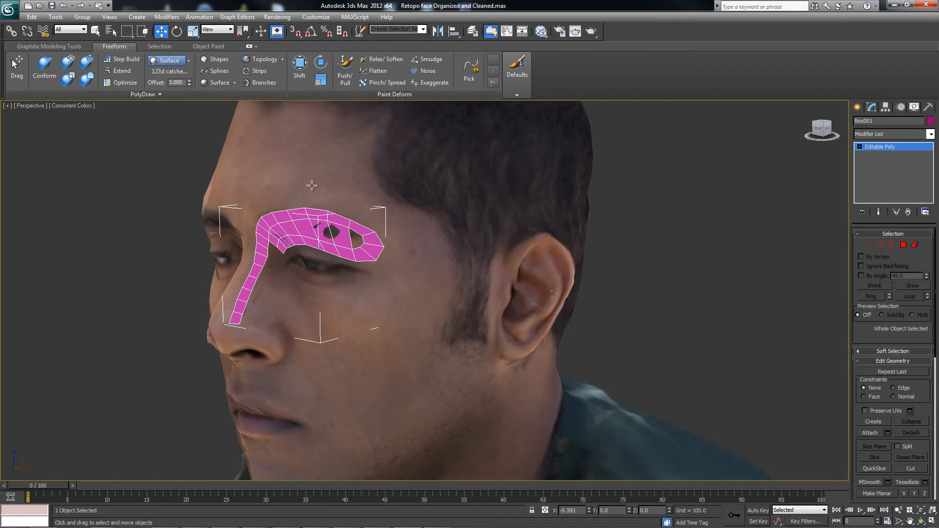
pyautogui.keyDown('alt'); pyautogui.moveTo(312, 185); pyautogui.dragTo(327, 172, button='middle'); pyautogui.keyUp('alt')
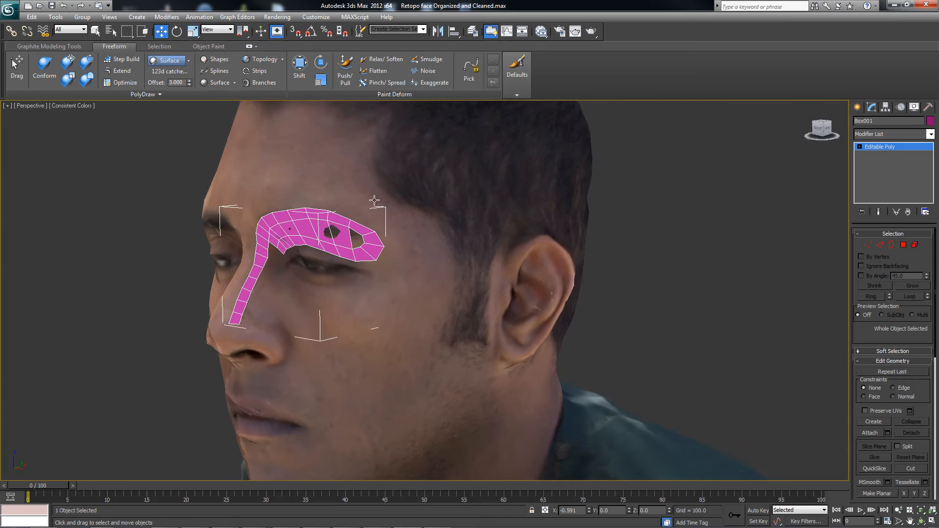
# Step: Select the head scan to examine its edges beneath the eye mesh, and clear the selection
pyautogui.click(405, 163)
pyautogui.keyDown('alt'); pyautogui.moveTo(460, 203); pyautogui.dragTo(225, 236, button='middle'); pyautogui.keyUp('alt')
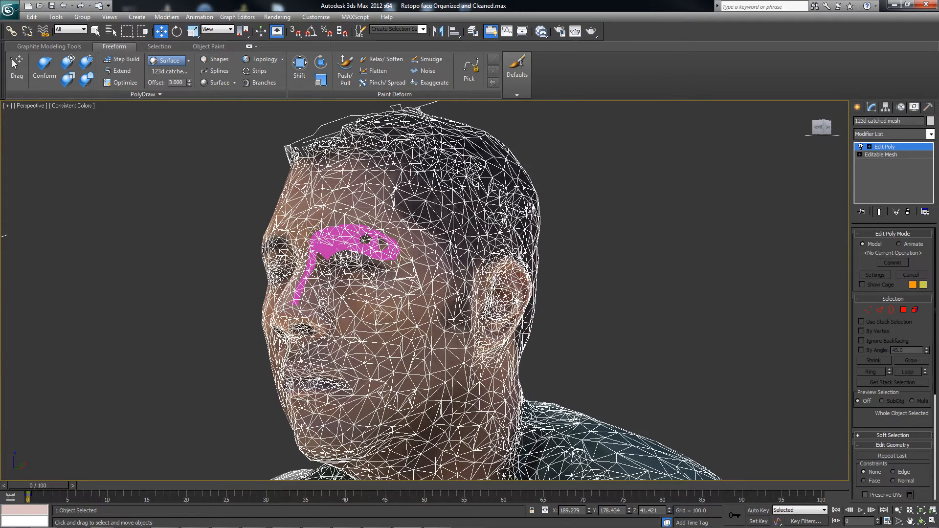
pyautogui.click(560, 235)
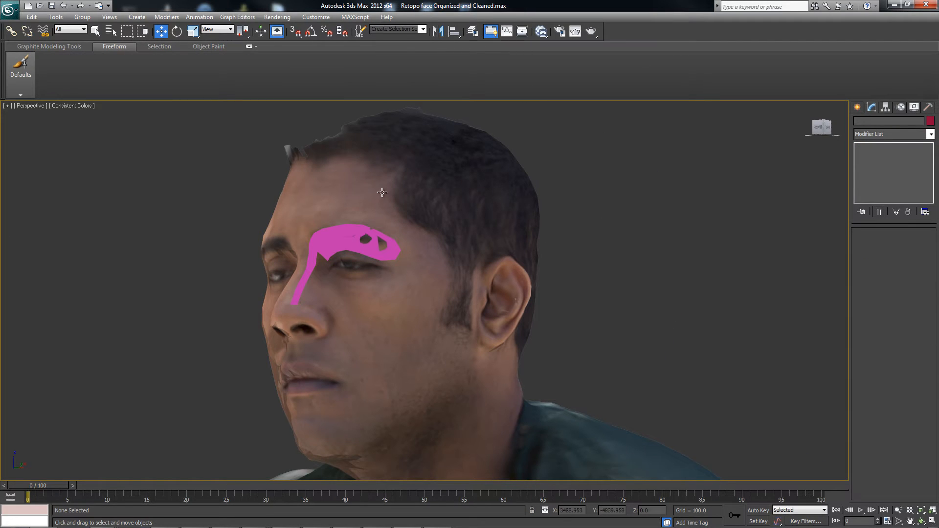
# Step: Select the head scan and freeze it through its object properties
pyautogui.click(354, 164)
pyautogui.click(282, 142)
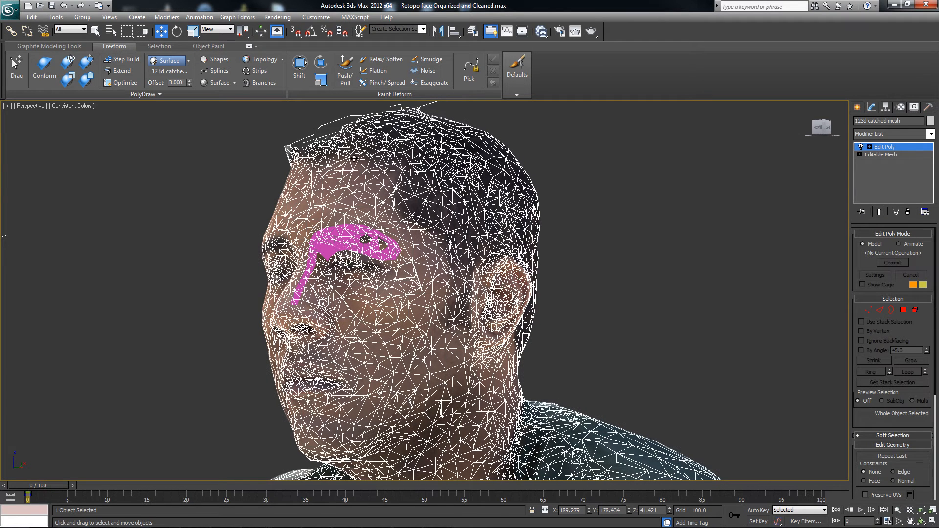
pyautogui.rightClick(358, 181)
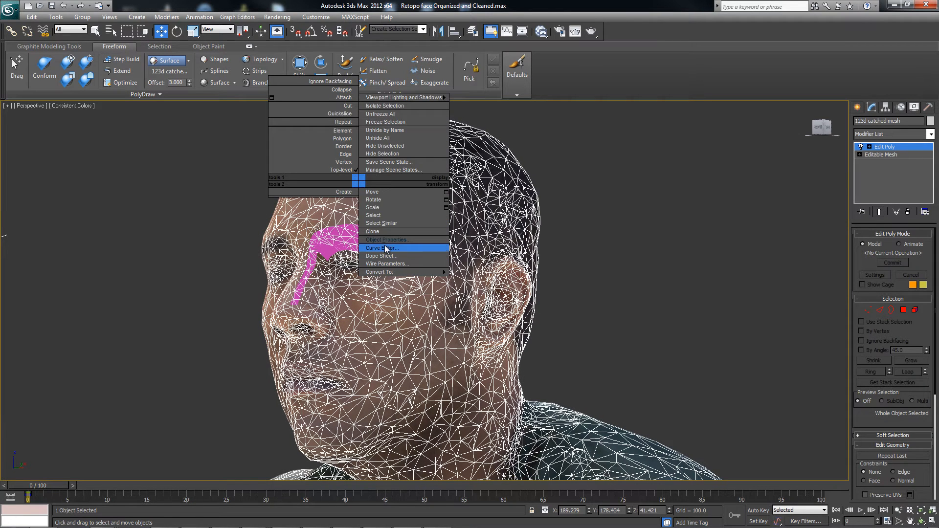
pyautogui.click(386, 241)
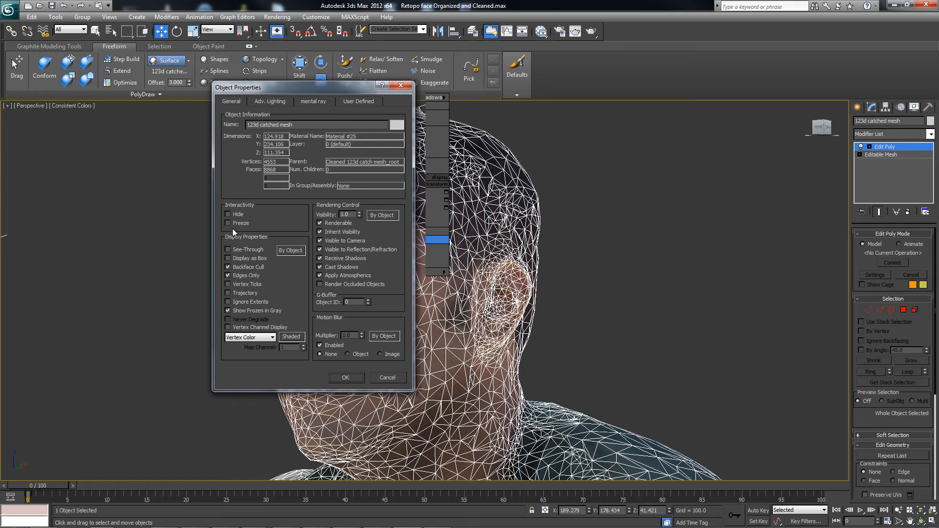
pyautogui.click(230, 224)
pyautogui.click(348, 381)
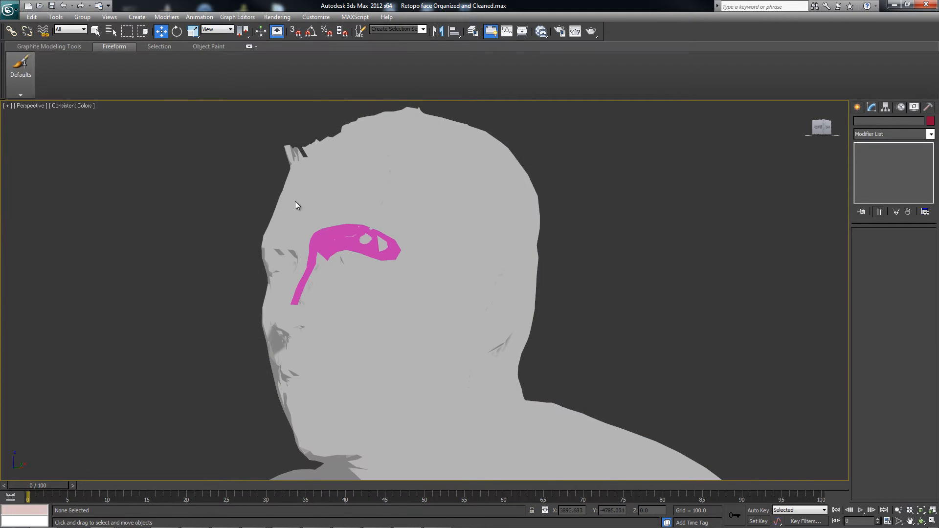
# Step: Include frozen objects in the scene selection list and select the 123d catched mesh beneath its root
pyautogui.keyDown('alt'); pyautogui.moveTo(295, 201); pyautogui.dragTo(368, 220, button='middle'); pyautogui.keyUp('alt')
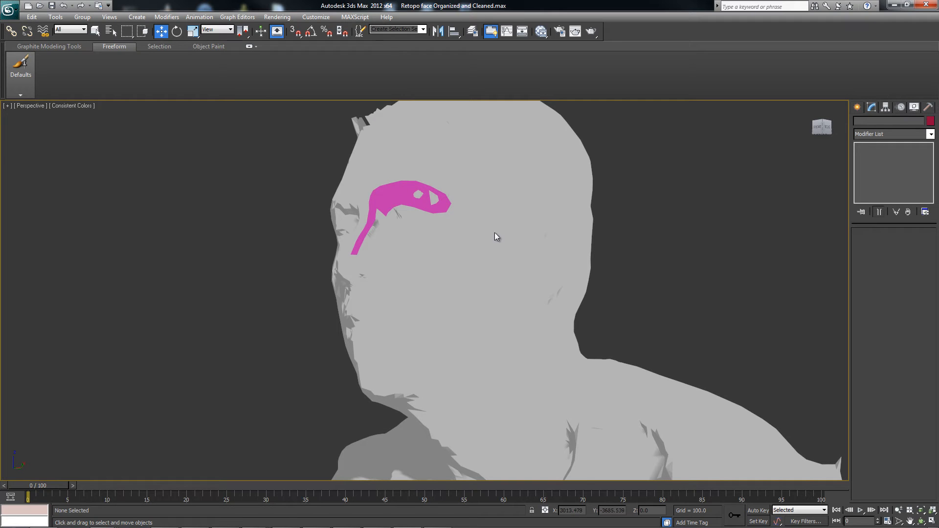
pyautogui.rightClick(432, 153)
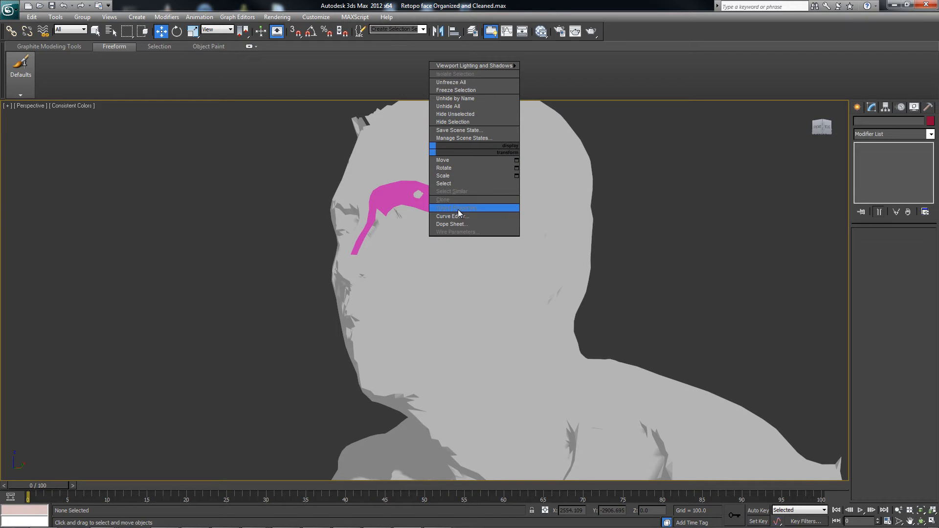
pyautogui.press('h')
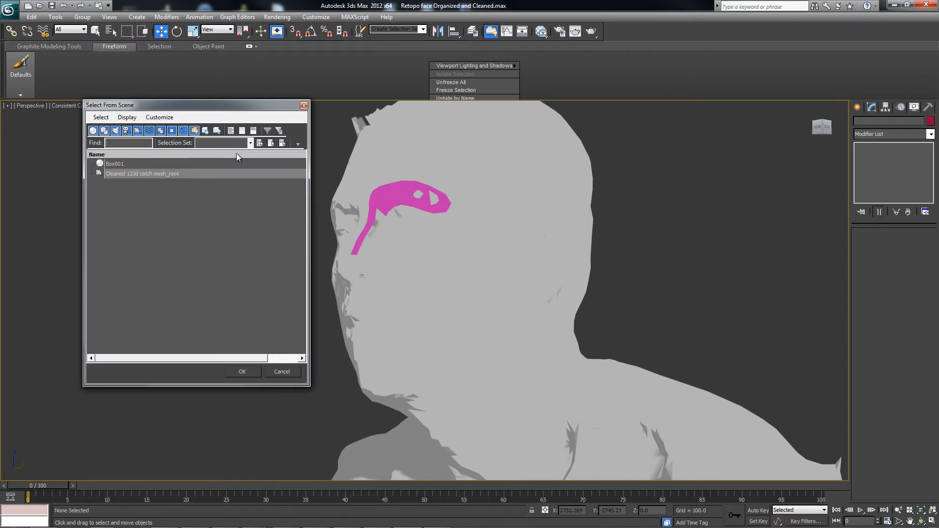
pyautogui.click(206, 131)
pyautogui.click(140, 173)
pyautogui.click(91, 173)
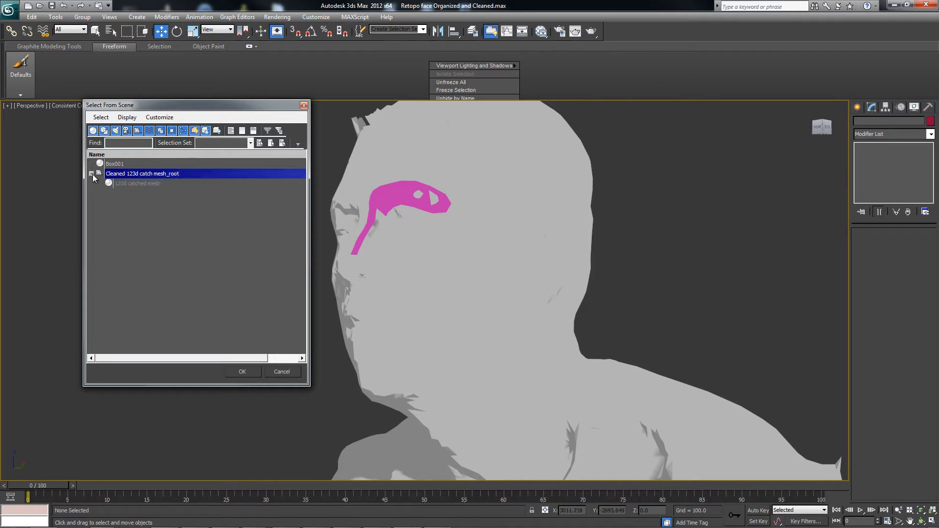
pyautogui.click(129, 183)
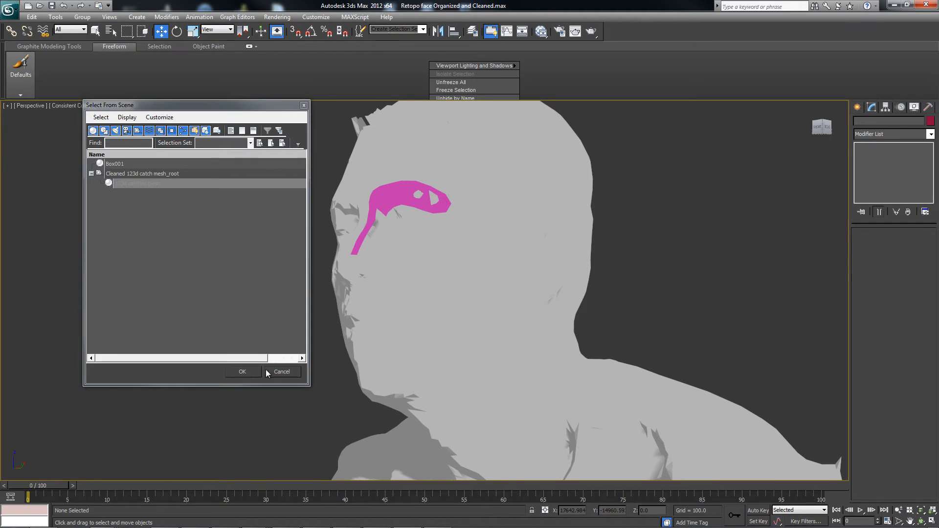
pyautogui.click(243, 371)
# Step: Turn off Show Frozen in Gray and Freeze in the head scan's object properties
pyautogui.press('F4')
pyautogui.rightClick(446, 173)
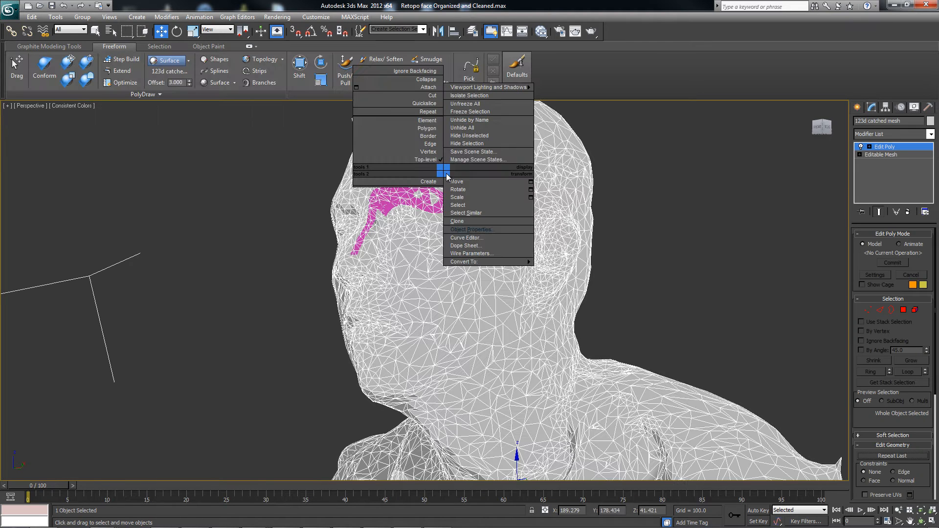
pyautogui.click(470, 229)
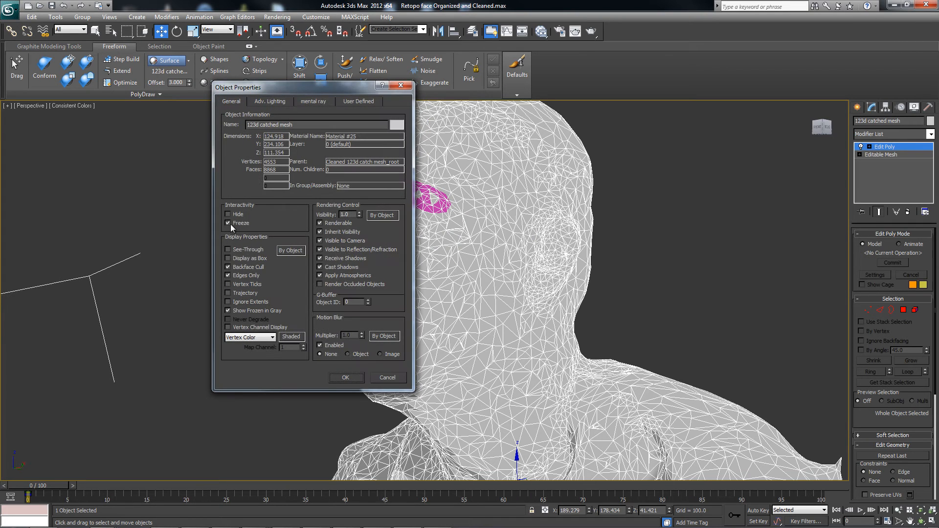
pyautogui.moveTo(289, 93); pyautogui.dragTo(188, 94)
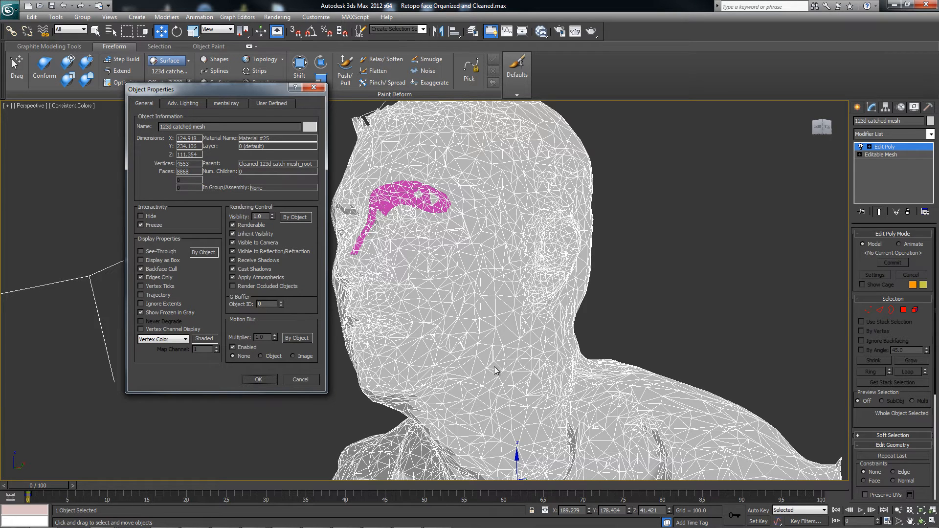
pyautogui.moveTo(217, 92); pyautogui.dragTo(198, 73)
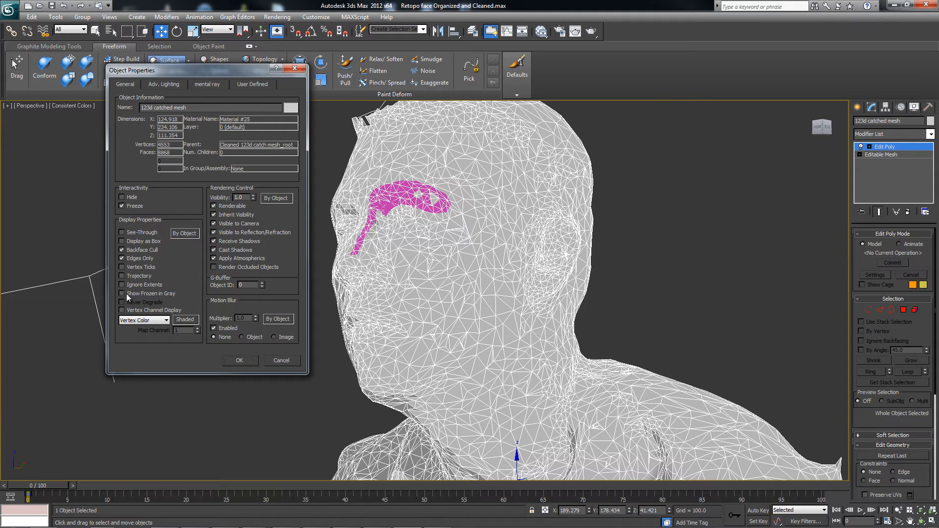
pyautogui.click(239, 361)
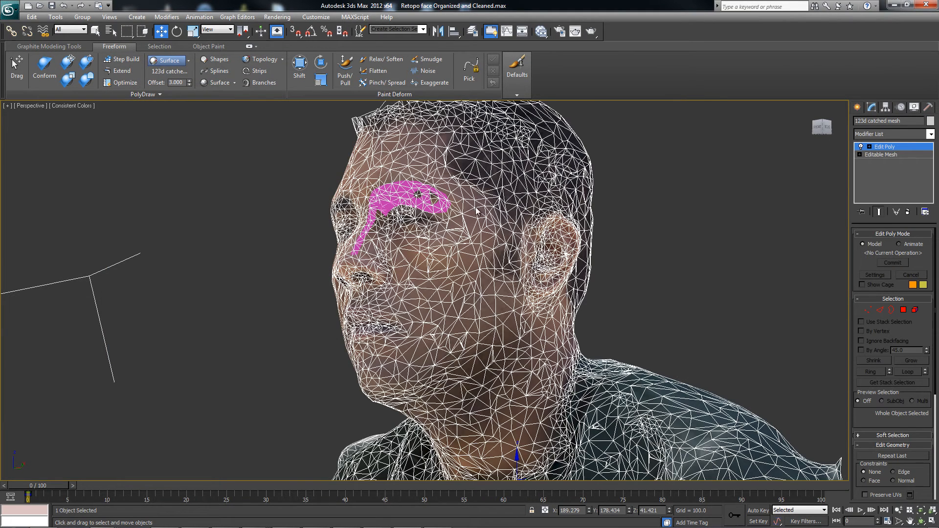
# Step: Reselect the head scan, check Freeze and Show Frozen in Gray in its object properties, and deselect it
pyautogui.click(477, 252)
pyautogui.click(459, 253)
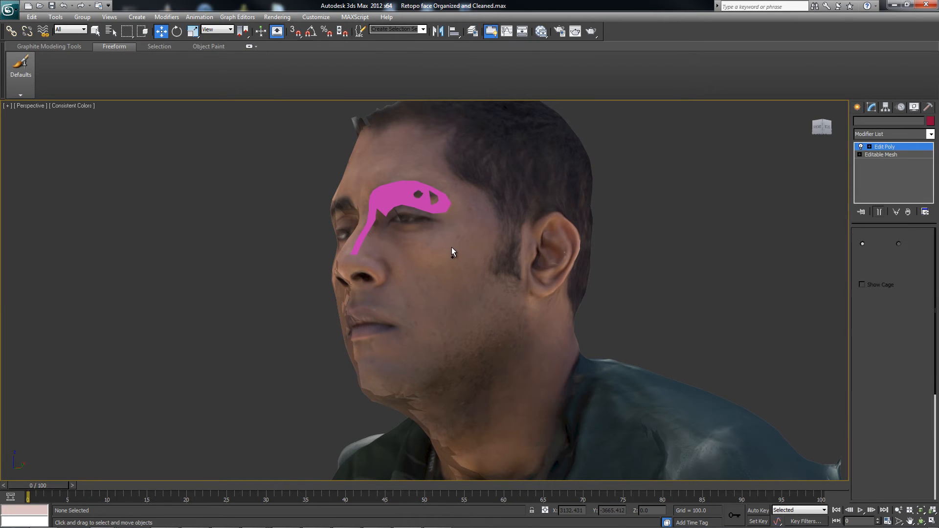
pyautogui.rightClick(449, 243)
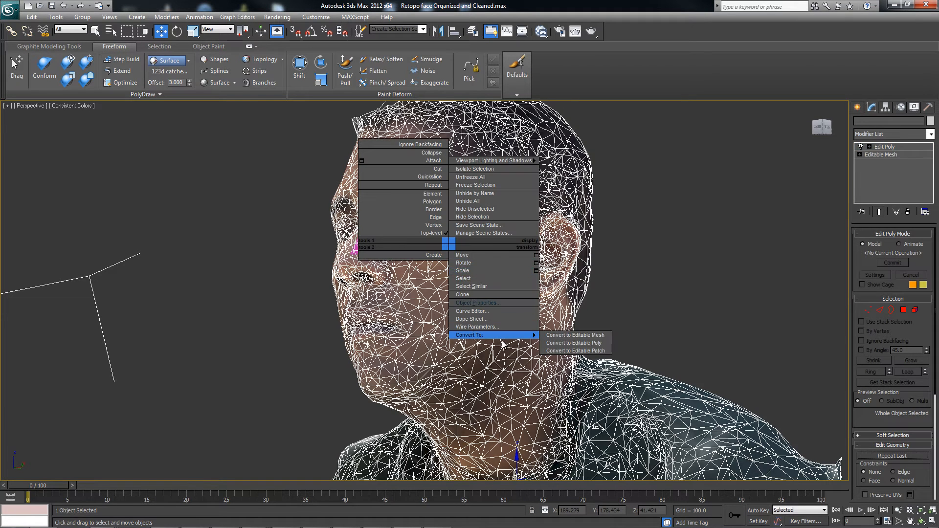
pyautogui.click(482, 303)
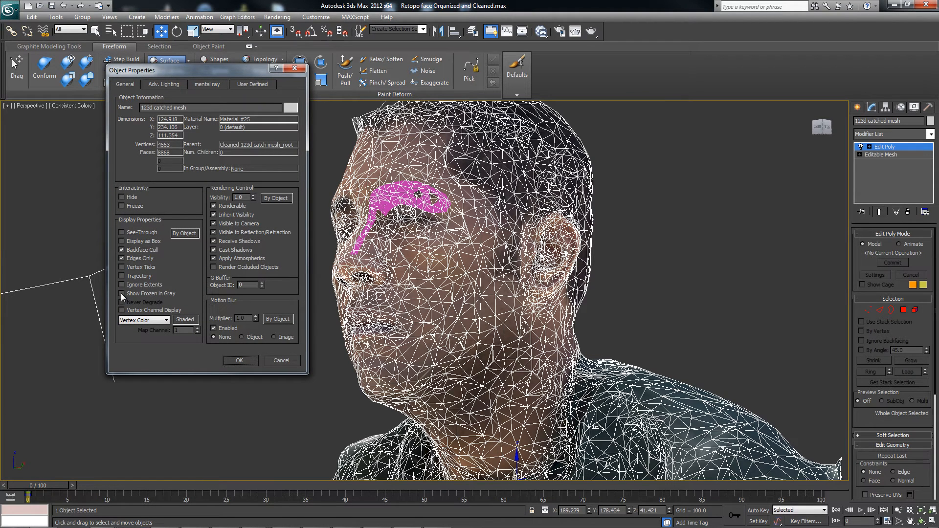
pyautogui.click(254, 361)
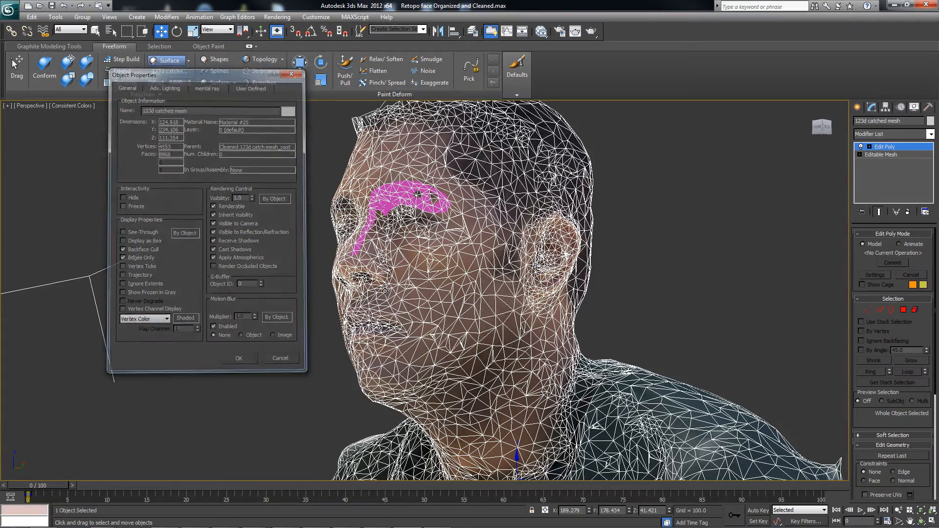
pyautogui.moveTo(499, 191); pyautogui.dragTo(509, 241, button='middle')
pyautogui.click(556, 224)
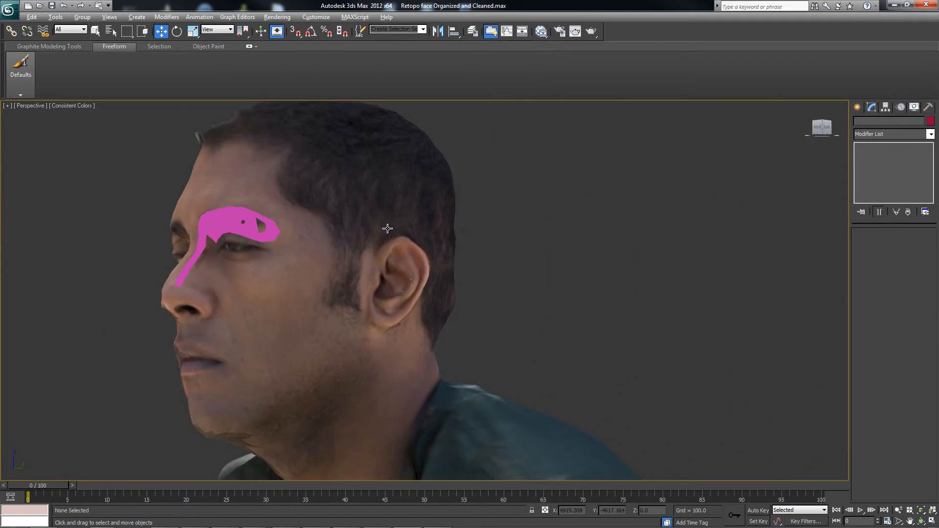
pyautogui.moveTo(388, 228)
pyautogui.keyDown('alt'); pyautogui.mouseDown(button='middle')
pyautogui.moveTo(393, 239)
pyautogui.moveTo(379, 195)
pyautogui.moveTo(383, 211)
pyautogui.mouseUp(button='middle'); pyautogui.keyUp('alt')
# Step: Select the head scan and create a layer named "123d reference" that contains it
pyautogui.click(384, 210)
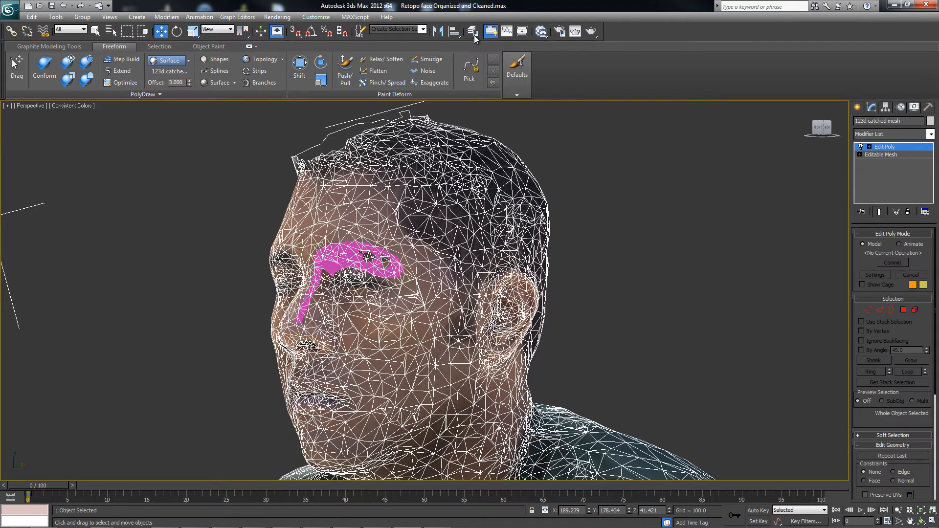
pyautogui.click(472, 33)
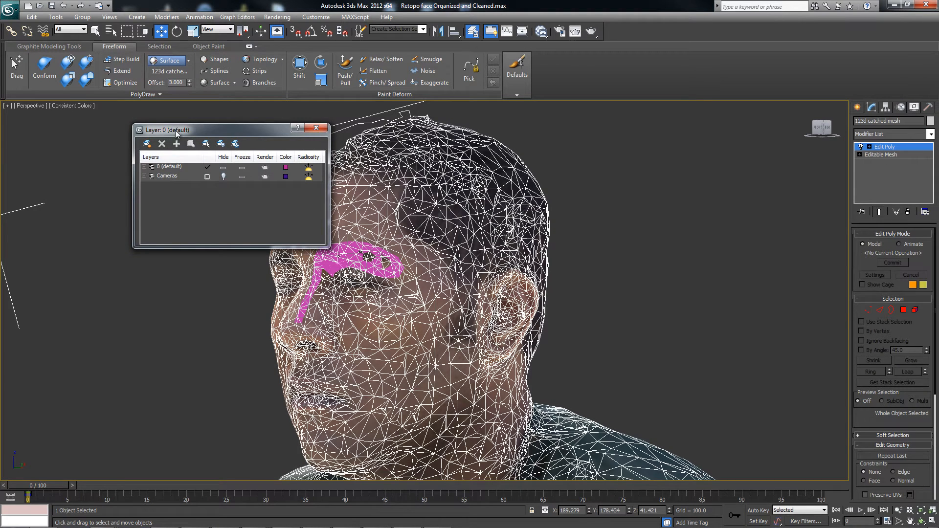
pyautogui.moveTo(175, 130); pyautogui.dragTo(188, 125)
pyautogui.click(189, 138)
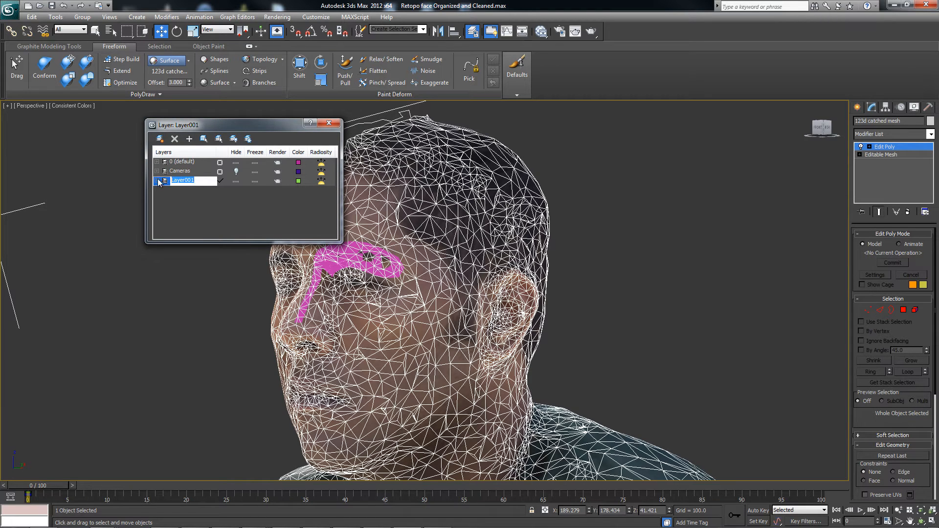
pyautogui.write('123d reference')
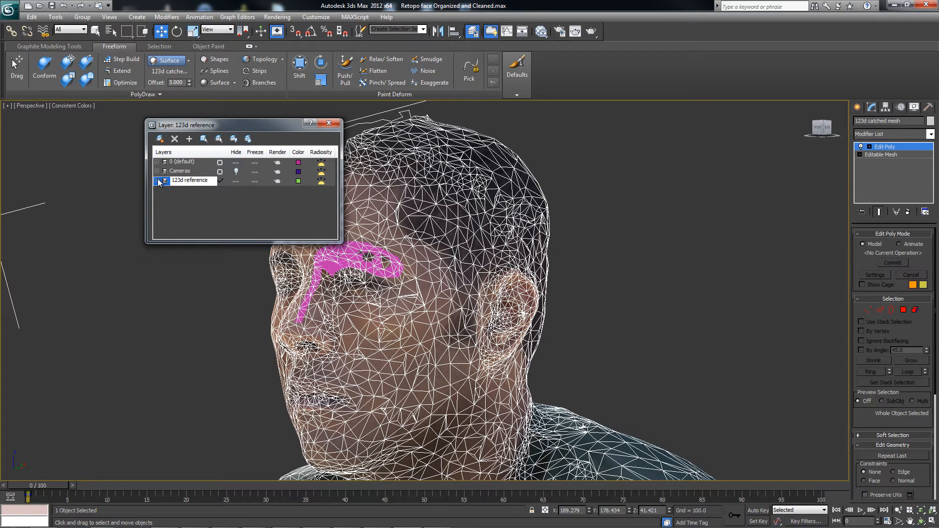
pyautogui.press('Return')
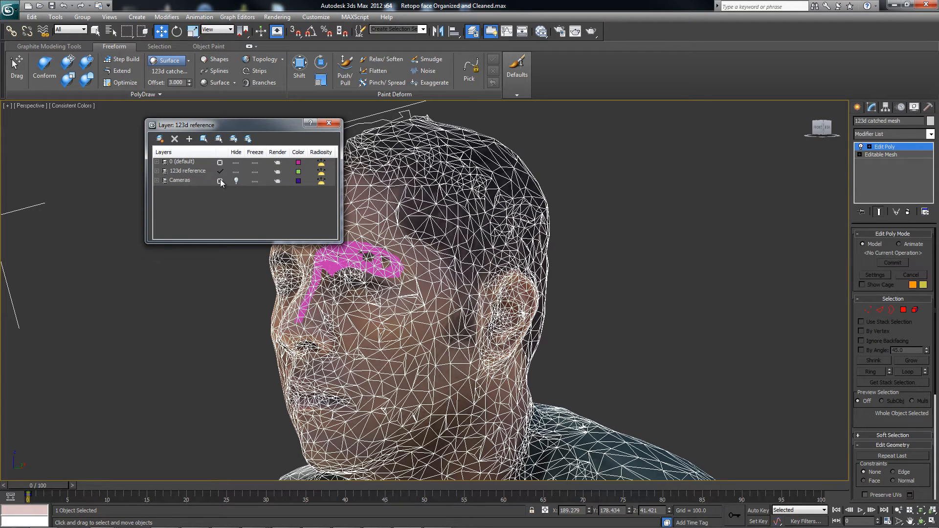
# Step: Freeze the 123d reference layer and make layer 0 (default) the current one
pyautogui.click(255, 172)
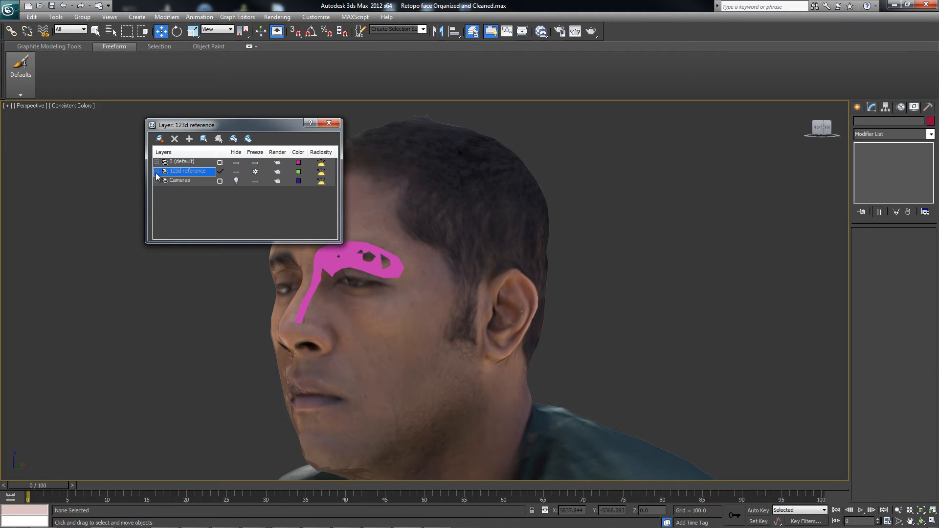
pyautogui.click(181, 163)
pyautogui.click(220, 161)
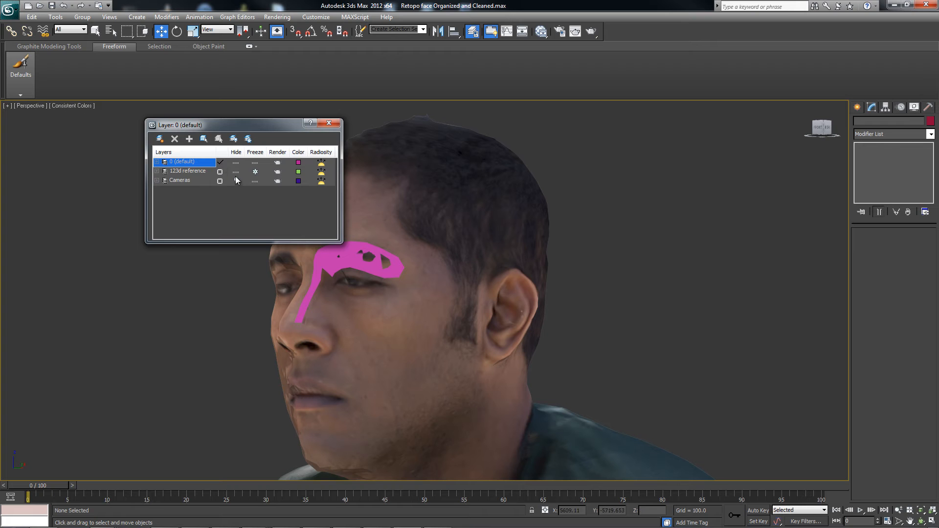
pyautogui.click(329, 123)
# Step: Select the eye mesh over the frozen head scan and inspect its quads and gaps along the brow
pyautogui.moveTo(334, 244); pyautogui.dragTo(187, 255, button='middle')
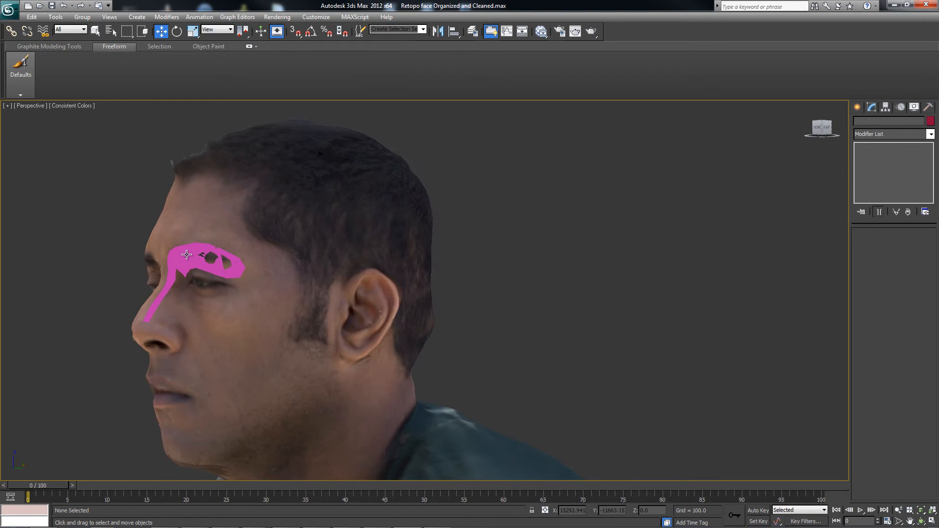
pyautogui.scroll(-1, 258, 225)
pyautogui.scroll(5, 306, 265)
pyautogui.scroll(-5, 321, 270)
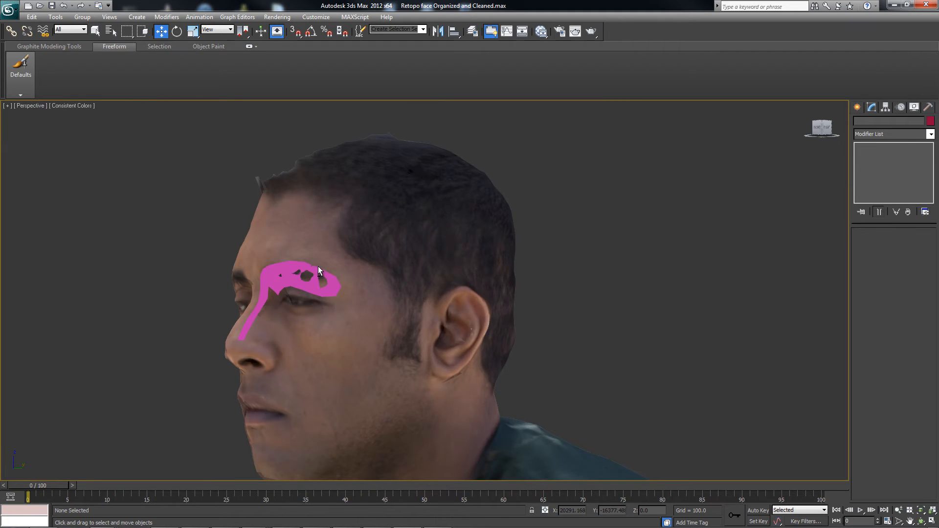
pyautogui.scroll(-1, 317, 266)
pyautogui.scroll(5, 356, 262)
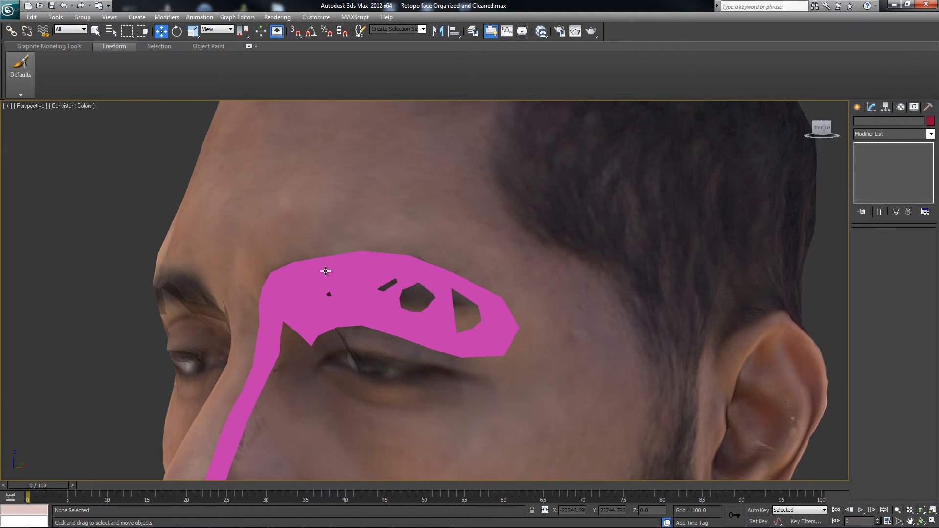
pyautogui.click(325, 271)
pyautogui.keyDown('alt'); pyautogui.moveTo(325, 271); pyautogui.dragTo(463, 215, button='middle'); pyautogui.keyUp('alt')
pyautogui.scroll(-5, 368, 213)
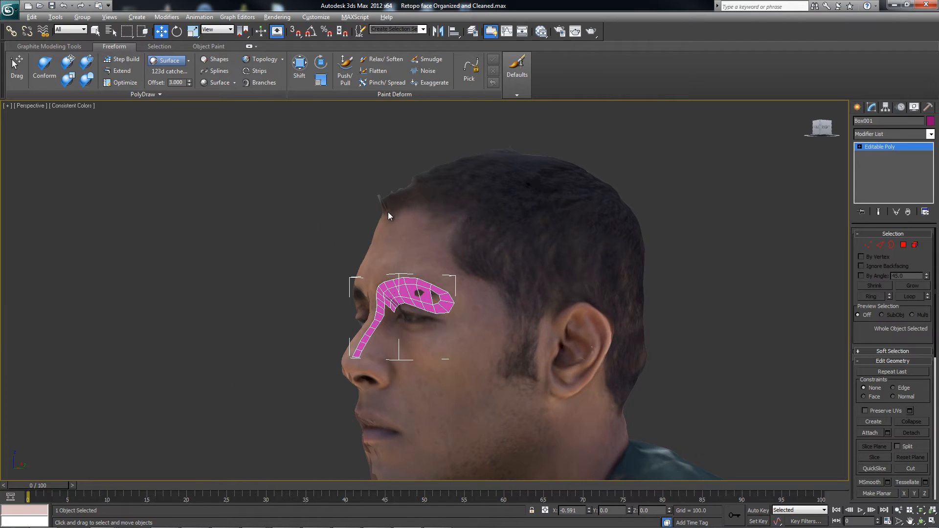
pyautogui.keyDown('alt'); pyautogui.moveTo(388, 212); pyautogui.dragTo(400, 221, button='middle'); pyautogui.keyUp('alt')
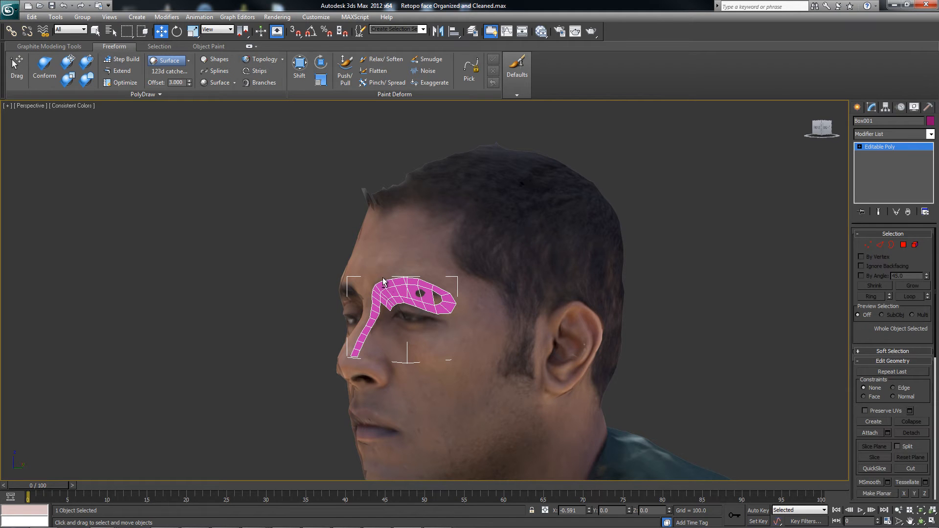
pyautogui.keyDown('alt'); pyautogui.moveTo(374, 272); pyautogui.dragTo(384, 256, button='middle'); pyautogui.keyUp('alt')
pyautogui.scroll(5, 420, 289)
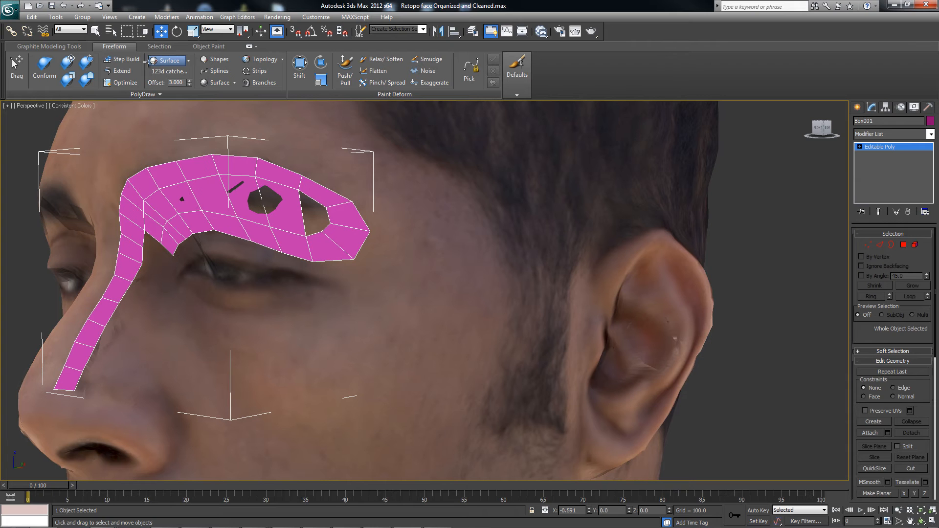
# Step: With Step Build, place points from the outer brow up to the hairline and fill them as a strip of three quads
pyautogui.click(125, 58)
pyautogui.moveTo(341, 222); pyautogui.dragTo(279, 272, button='middle')
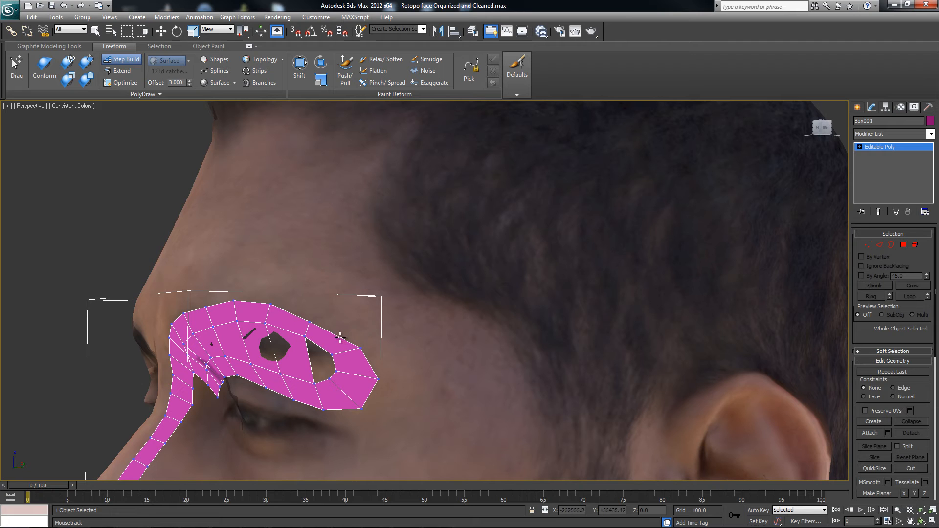
pyautogui.click(372, 309)
pyautogui.click(328, 295)
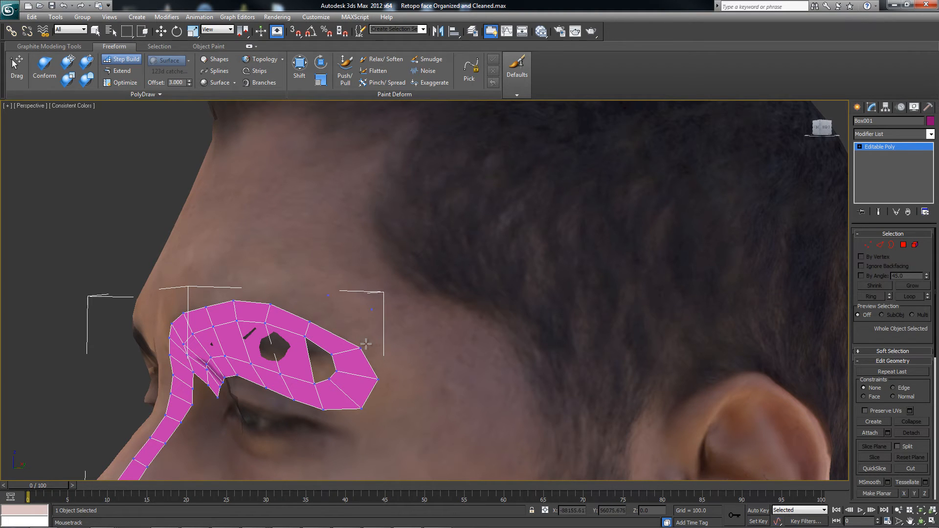
pyautogui.click(389, 273)
pyautogui.click(344, 251)
pyautogui.click(412, 250)
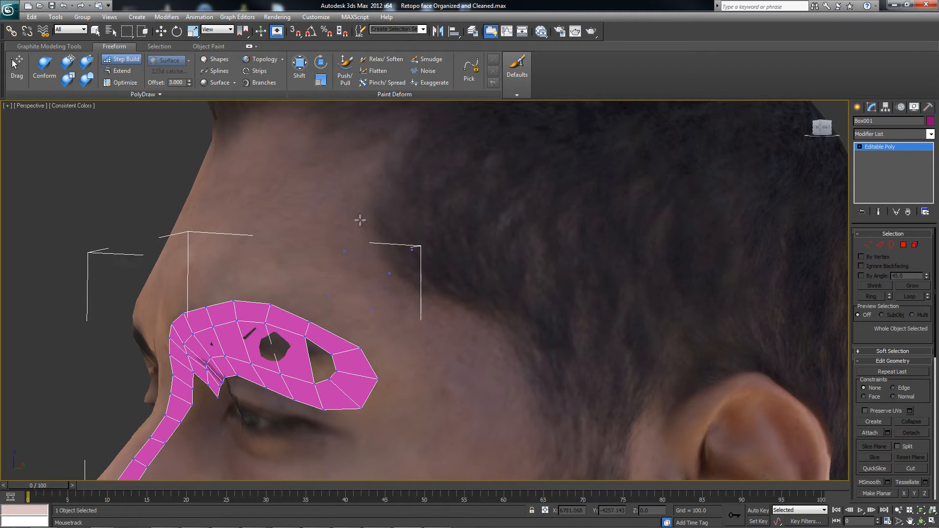
pyautogui.click(359, 219)
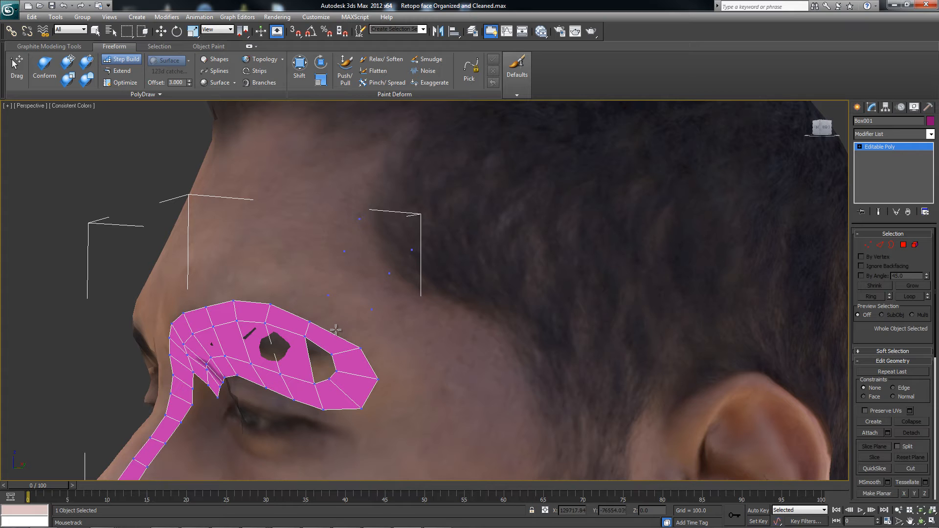
pyautogui.keyDown('shift'); pyautogui.moveTo(335, 330); pyautogui.dragTo(372, 260); pyautogui.keyUp('shift')
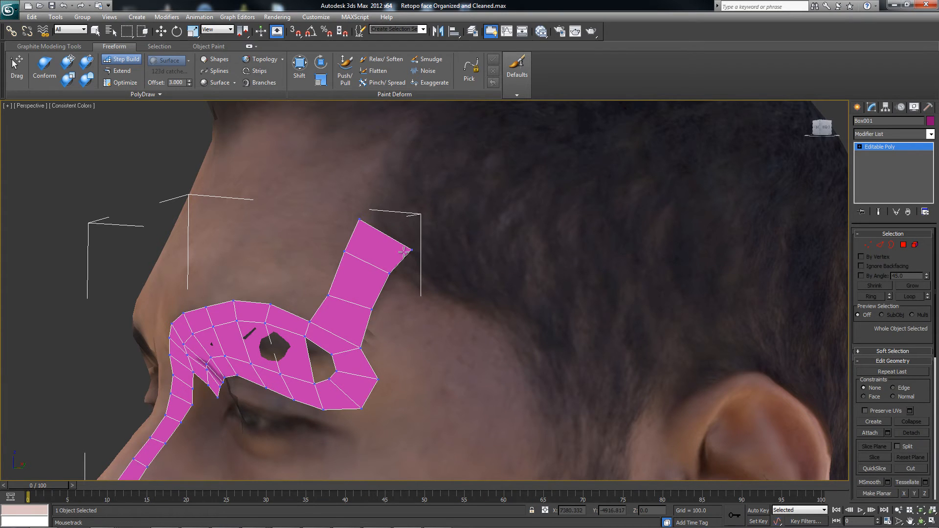
# Step: Try filling the open gap at the brow's outer end, undo the fill, and place a build point inside the gap
pyautogui.keyDown('alt'); pyautogui.moveTo(361, 319); pyautogui.dragTo(383, 250, button='middle'); pyautogui.keyUp('alt')
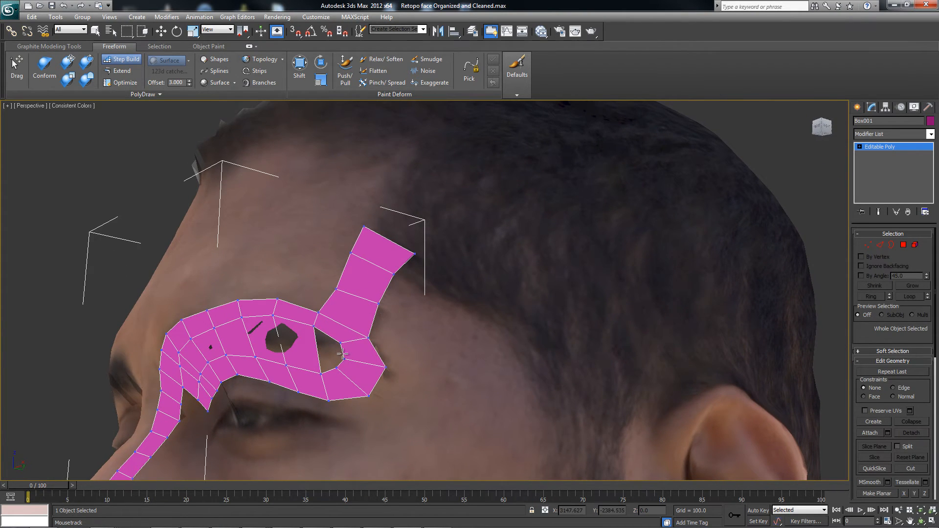
pyautogui.keyDown('alt'); pyautogui.moveTo(342, 353); pyautogui.dragTo(351, 250, button='middle'); pyautogui.keyUp('alt')
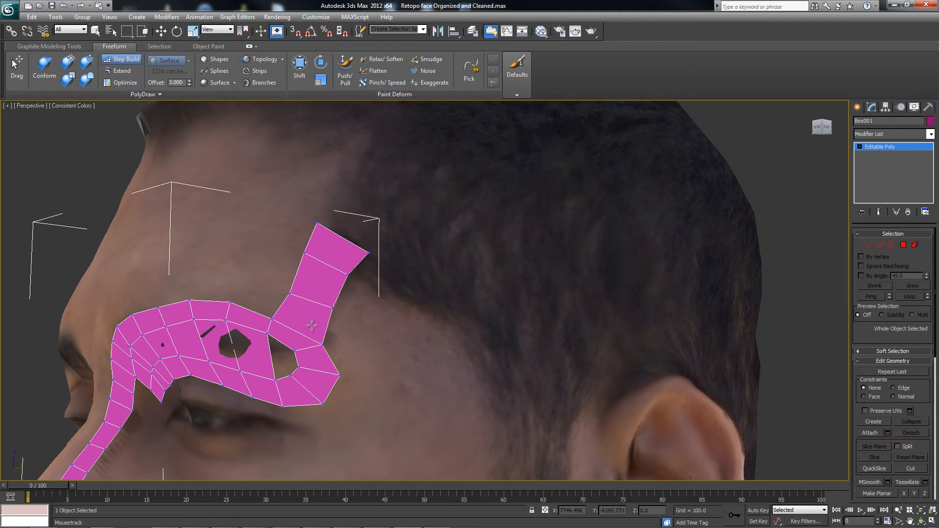
pyautogui.keyDown('alt'); pyautogui.moveTo(312, 326); pyautogui.dragTo(317, 310, button='middle'); pyautogui.keyUp('alt')
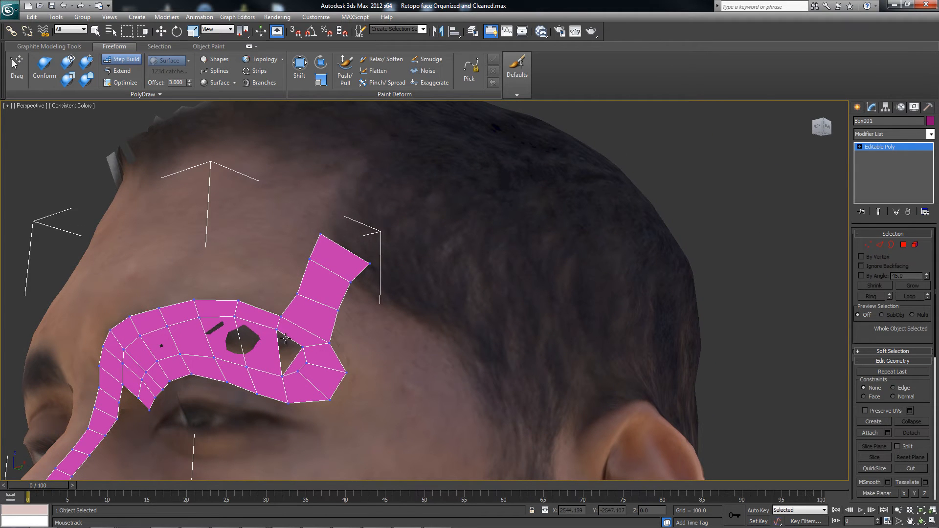
pyautogui.hotkey('ctrl', 'z')
pyautogui.keyDown('shift'); pyautogui.click(286, 349); pyautogui.keyUp('shift')
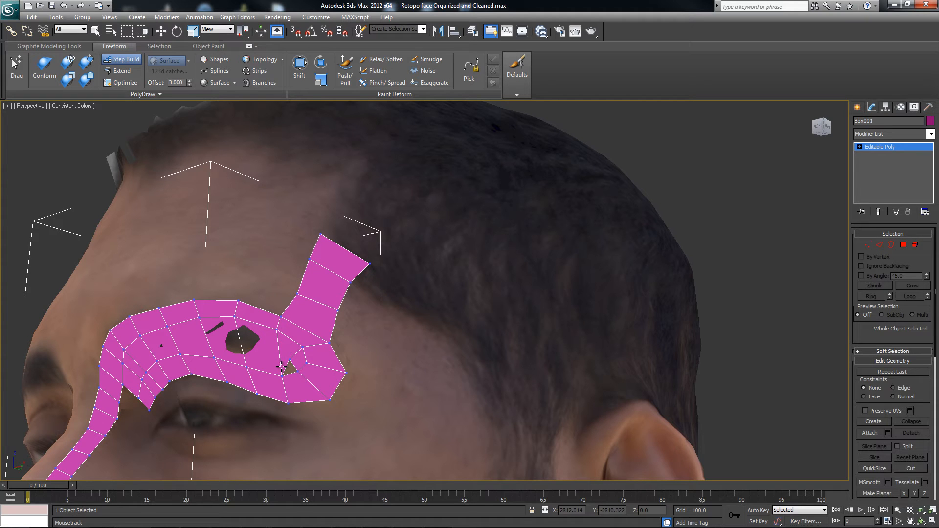
pyautogui.hotkey('ctrl', 'z')
pyautogui.click(289, 359)
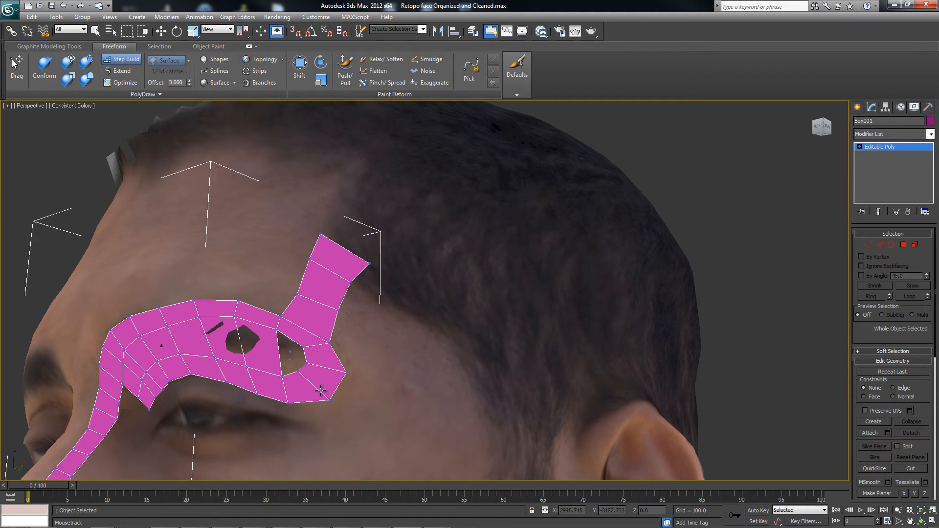
# Step: Add two points above the temple strip and fill one more quad at its upper end with Step Build
pyautogui.keyDown('alt'); pyautogui.moveTo(266, 310); pyautogui.dragTo(240, 204, button='middle'); pyautogui.keyUp('alt')
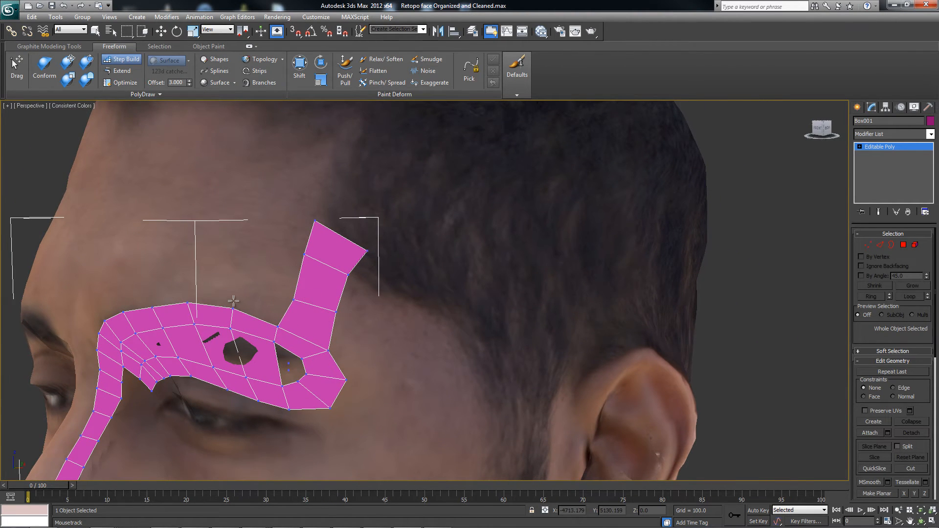
pyautogui.keyDown('alt'); pyautogui.moveTo(236, 297); pyautogui.dragTo(302, 346, button='middle'); pyautogui.keyUp('alt')
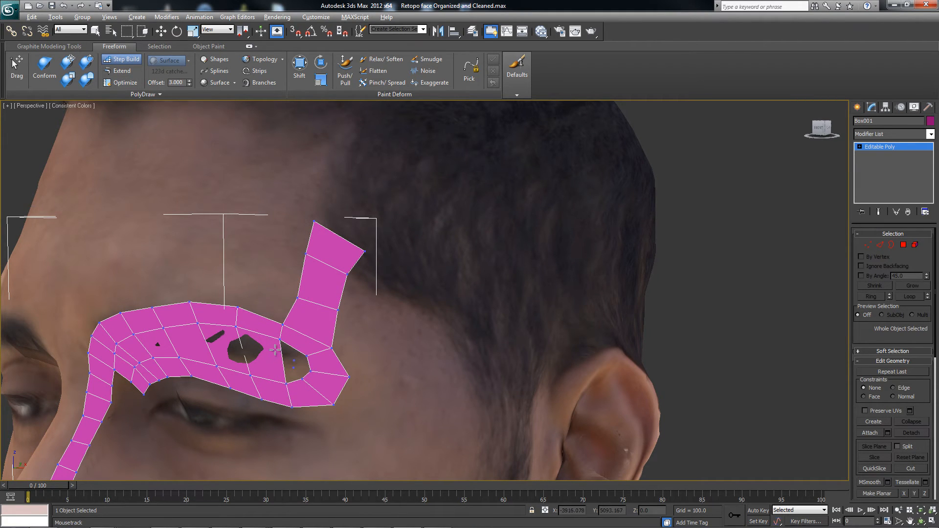
pyautogui.keyDown('alt'); pyautogui.moveTo(275, 350); pyautogui.dragTo(272, 297, button='middle'); pyautogui.keyUp('alt')
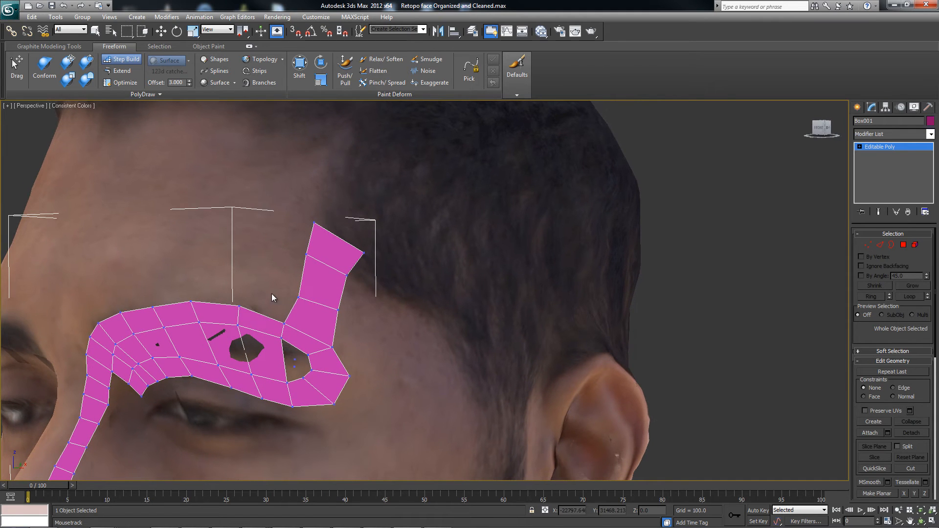
pyautogui.click(130, 65)
pyautogui.click(327, 188)
pyautogui.click(375, 211)
pyautogui.keyDown('shift'); pyautogui.moveTo(355, 216); pyautogui.dragTo(343, 244); pyautogui.keyUp('shift')
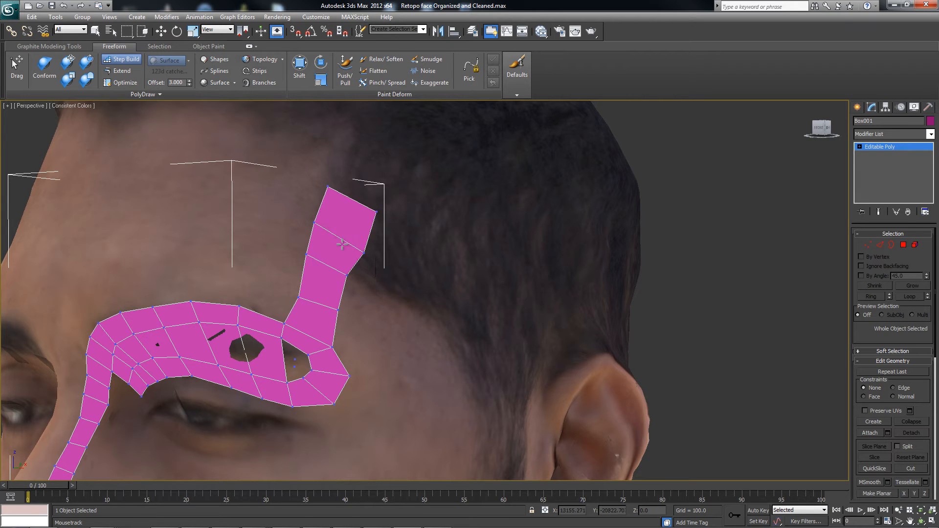
# Step: Place points beside the nose bridge below the inner eye corner and fill quads alongside the existing nose strip
pyautogui.keyDown('alt'); pyautogui.moveTo(292, 259); pyautogui.dragTo(309, 264, button='middle'); pyautogui.keyUp('alt')
pyautogui.moveTo(283, 315); pyautogui.dragTo(431, 169, button='middle')
pyautogui.moveTo(299, 226); pyautogui.dragTo(319, 260, button='middle')
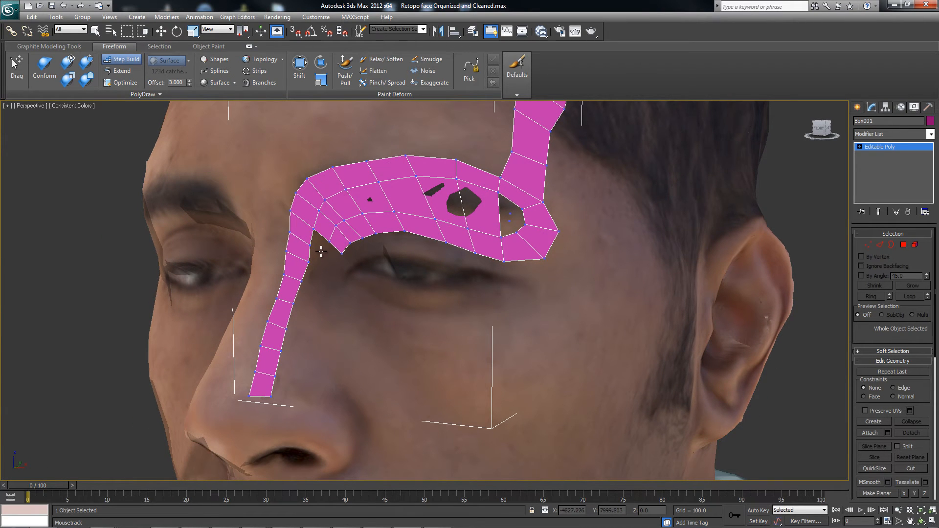
pyautogui.click(321, 253)
pyautogui.click(312, 286)
pyautogui.click(312, 303)
pyautogui.keyDown('shift'); pyautogui.moveTo(319, 245); pyautogui.dragTo(301, 309); pyautogui.keyUp('shift')
pyautogui.moveTo(307, 295)
pyautogui.keyDown('alt'); pyautogui.mouseDown(button='middle')
pyautogui.moveTo(283, 293)
pyautogui.moveTo(312, 289)
pyautogui.mouseUp(button='middle'); pyautogui.keyUp('alt')
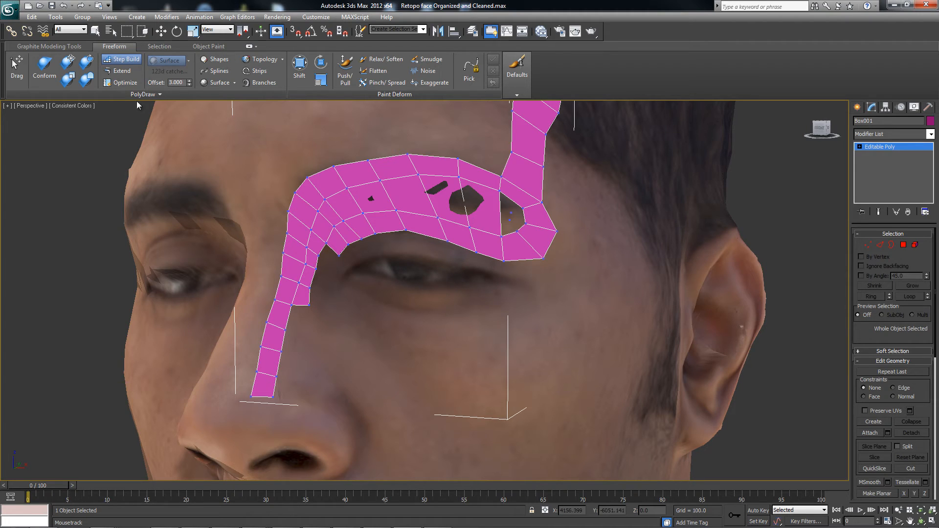
# Step: Extend a column of three quads from the upper brow edge up the forehead, and undo the extra sideways quad
pyautogui.click(120, 71)
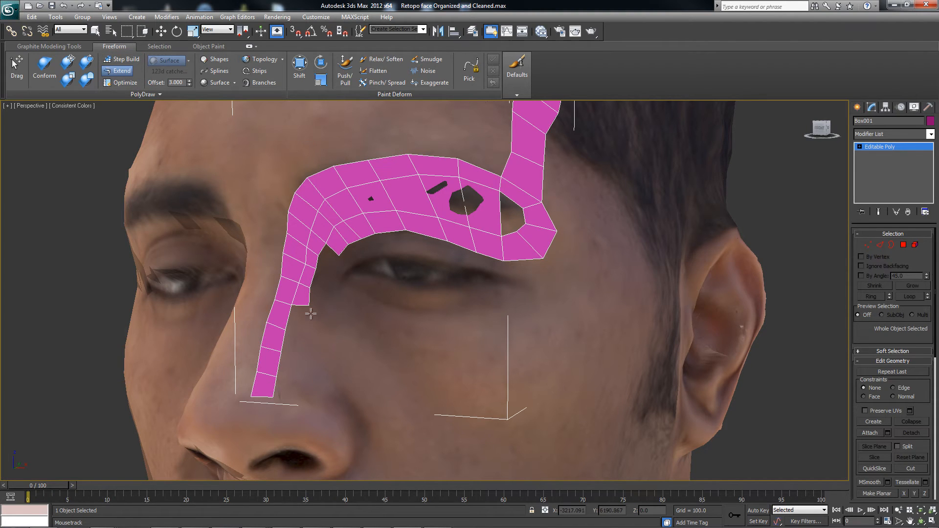
pyautogui.keyDown('alt'); pyautogui.moveTo(412, 250); pyautogui.dragTo(406, 213, button='middle'); pyautogui.keyUp('alt')
pyautogui.keyDown('shift'); pyautogui.moveTo(391, 162); pyautogui.dragTo(373, 132); pyautogui.keyUp('shift')
pyautogui.keyDown('alt'); pyautogui.moveTo(391, 150); pyautogui.dragTo(411, 333, button='middle'); pyautogui.keyUp('alt')
pyautogui.keyDown('shift'); pyautogui.moveTo(390, 344); pyautogui.dragTo(442, 301); pyautogui.keyUp('shift')
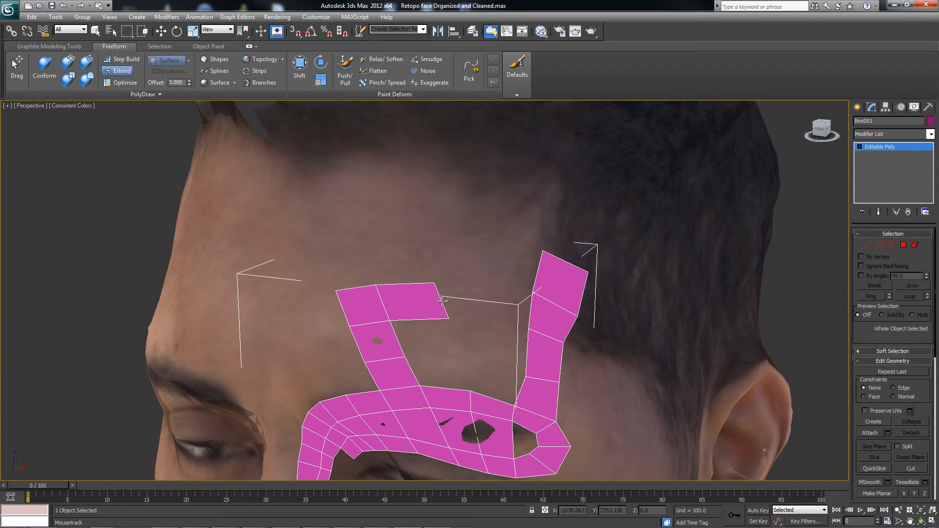
pyautogui.hotkey('ctrl', 'z')
# Step: Extend the forehead column one quad higher, and widen it by two columns toward the temple strip
pyautogui.keyDown('alt'); pyautogui.moveTo(430, 353); pyautogui.dragTo(398, 352, button='middle'); pyautogui.keyUp('alt')
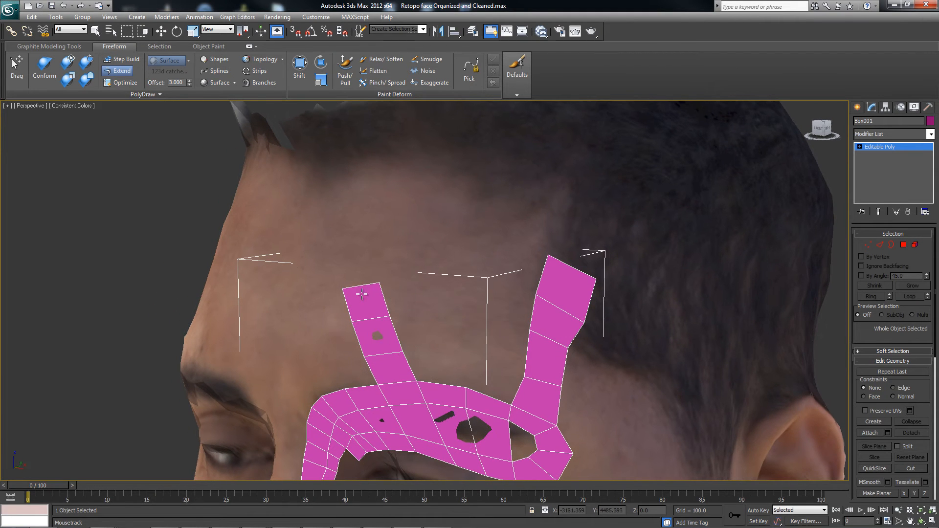
pyautogui.keyDown('shift'); pyautogui.moveTo(362, 286); pyautogui.dragTo(349, 235); pyautogui.keyUp('shift')
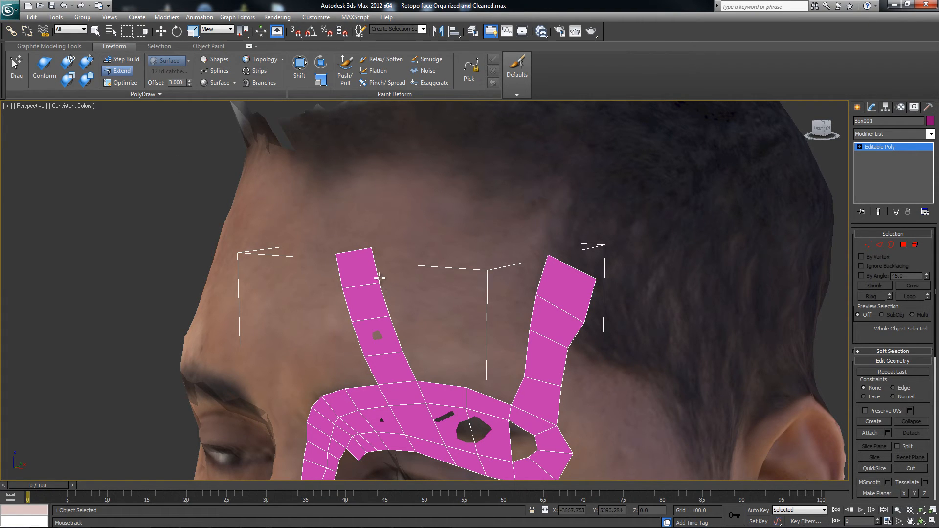
pyautogui.keyDown('shift'); pyautogui.moveTo(379, 272); pyautogui.dragTo(425, 277); pyautogui.keyUp('shift')
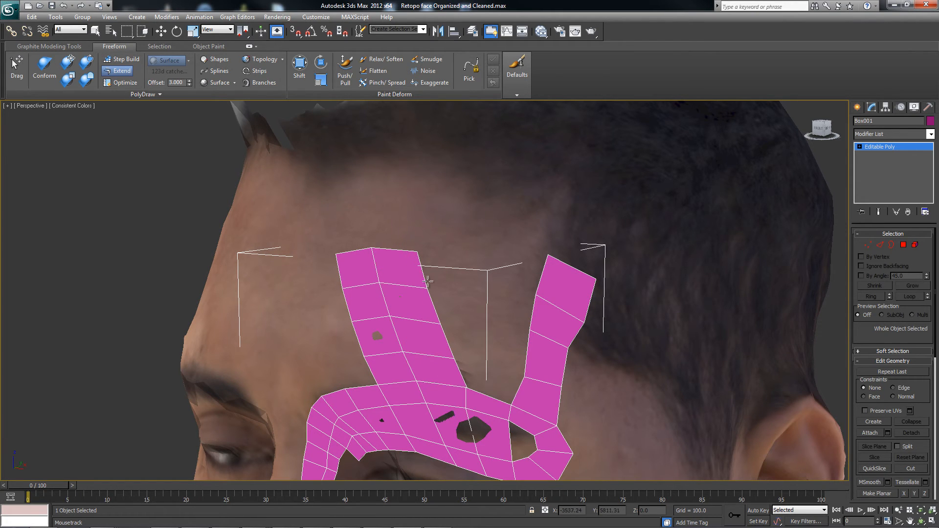
pyautogui.keyDown('shift'); pyautogui.moveTo(433, 309); pyautogui.dragTo(474, 312); pyautogui.keyUp('shift')
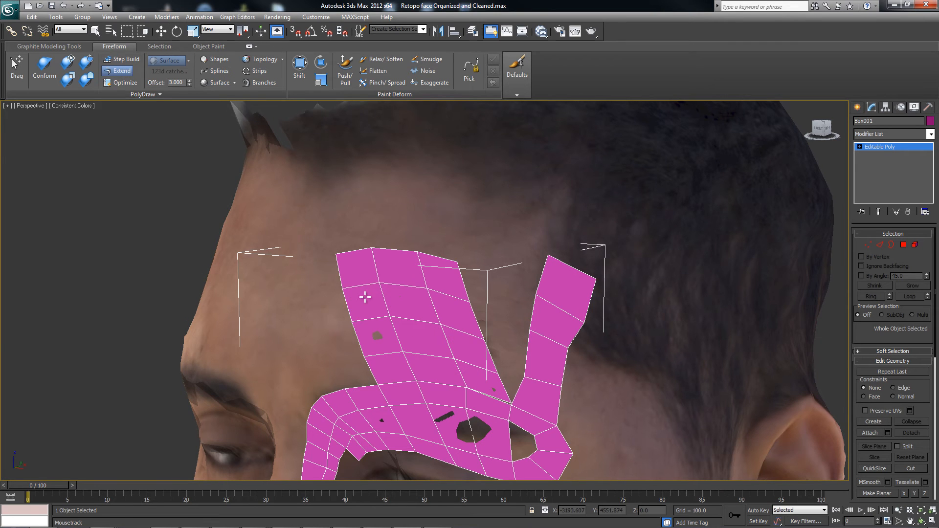
# Step: Reposition the forehead patch's outer vertices with the Drag tool so that edge sits closer to the temple strip
pyautogui.moveTo(509, 318); pyautogui.dragTo(356, 321, button='middle')
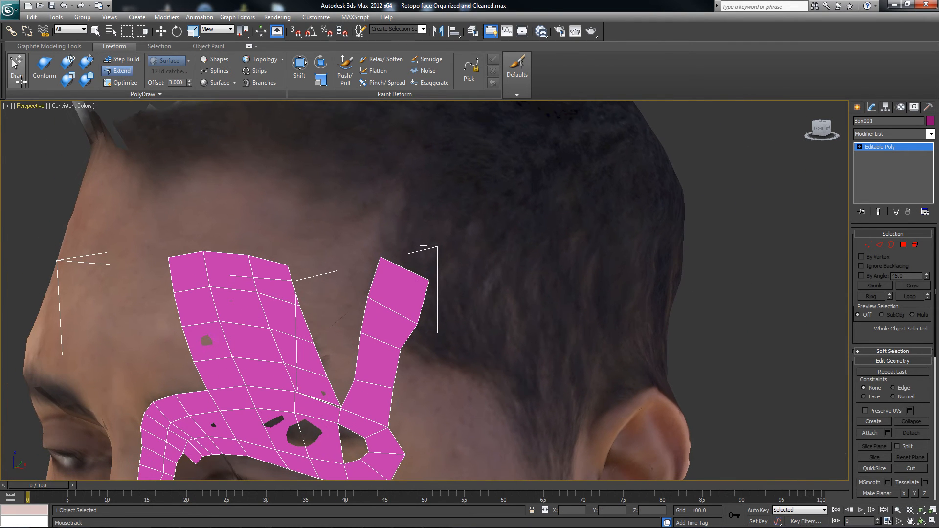
pyautogui.click(16, 73)
pyautogui.moveTo(295, 281); pyautogui.dragTo(338, 386)
pyautogui.keyDown('alt'); pyautogui.moveTo(334, 365); pyautogui.dragTo(322, 366, button='middle'); pyautogui.keyUp('alt')
pyautogui.scroll(3, 322, 366)
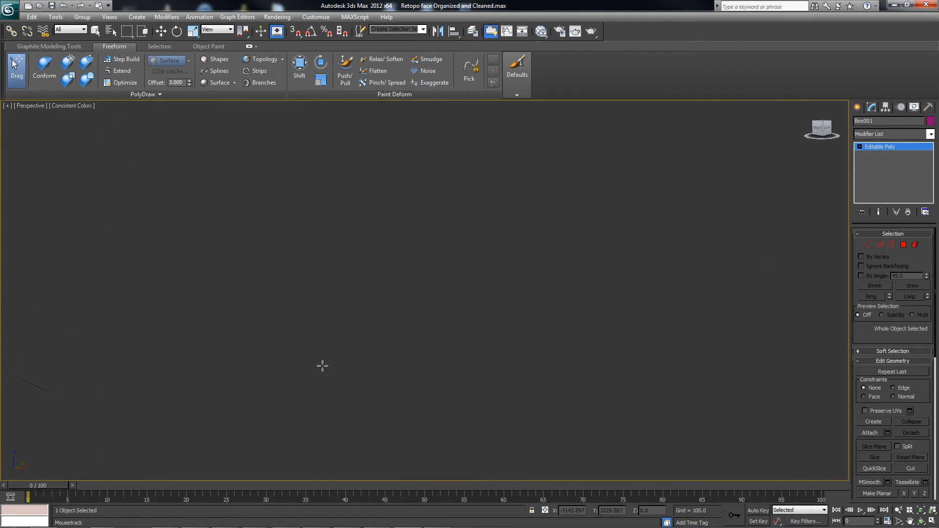
pyautogui.scroll(-3, 314, 340)
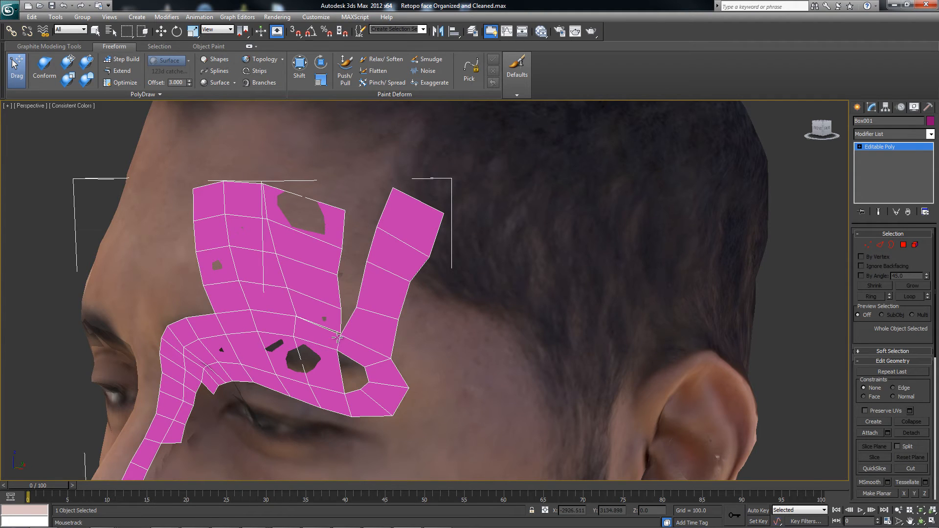
pyautogui.moveTo(340, 339)
pyautogui.mouseDown(button='middle')
pyautogui.moveTo(350, 337)
pyautogui.moveTo(340, 340)
pyautogui.mouseUp(button='middle')
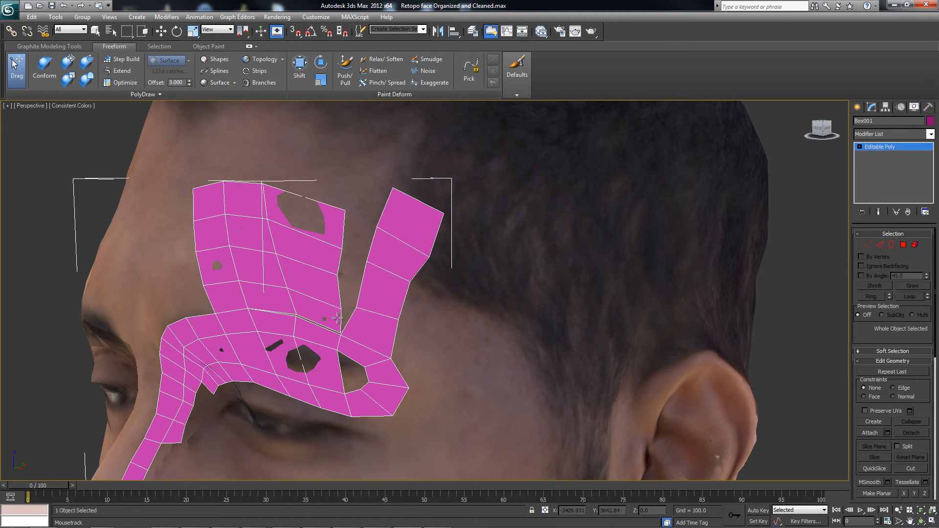
# Step: Select the overlapping vertices midway along the seam between the forehead patch and the brow, and try to weld them
pyautogui.press('w')
pyautogui.rightClick(296, 318)
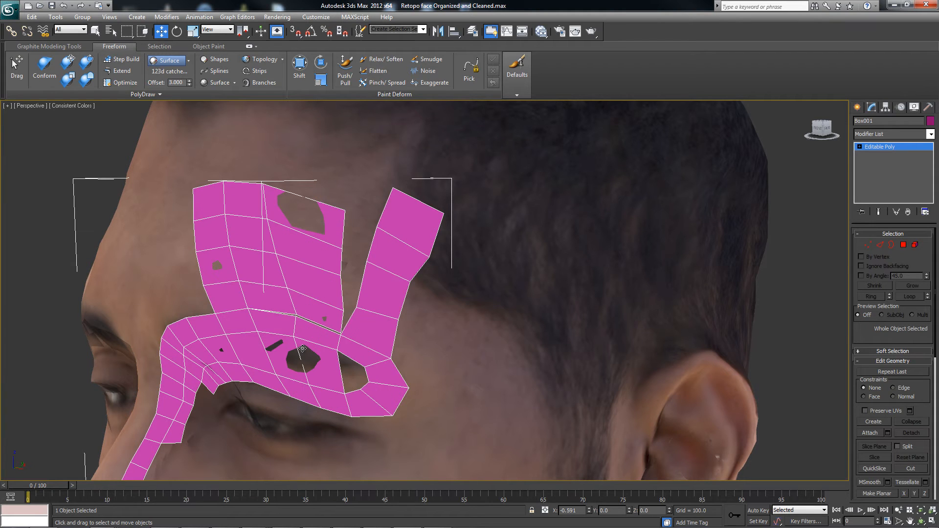
pyautogui.press('1')
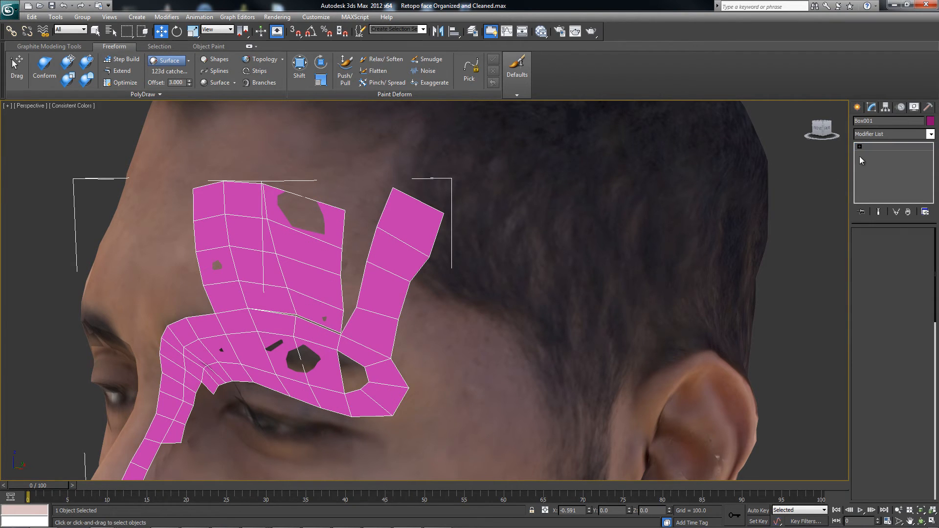
pyautogui.click(860, 147)
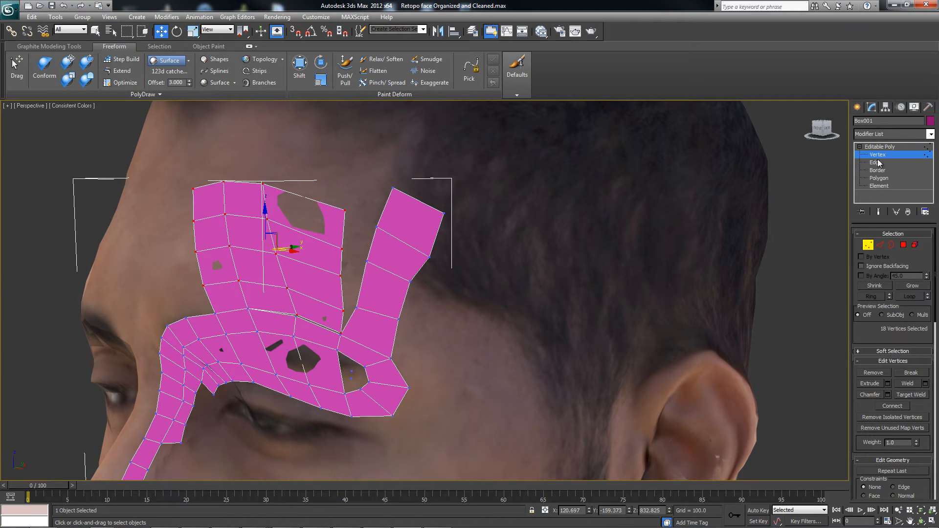
pyautogui.press('2')
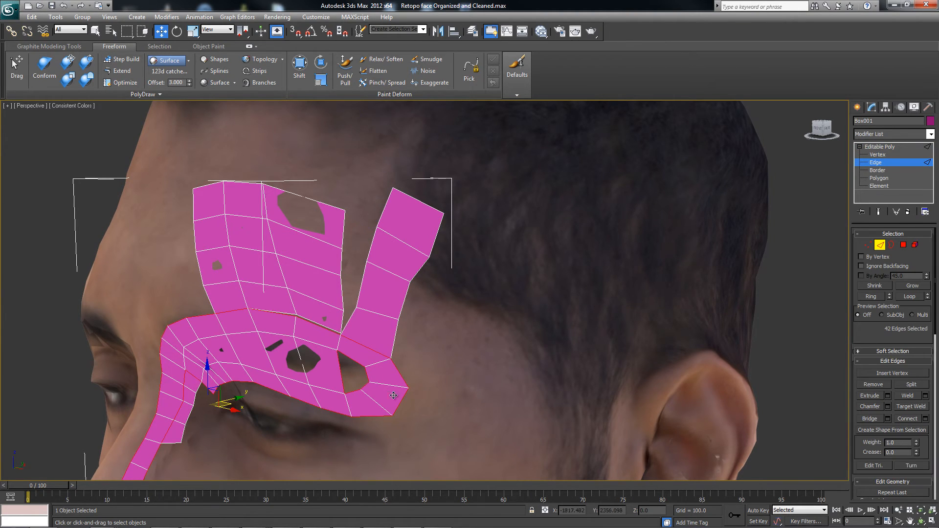
pyautogui.press('1')
pyautogui.click(294, 313)
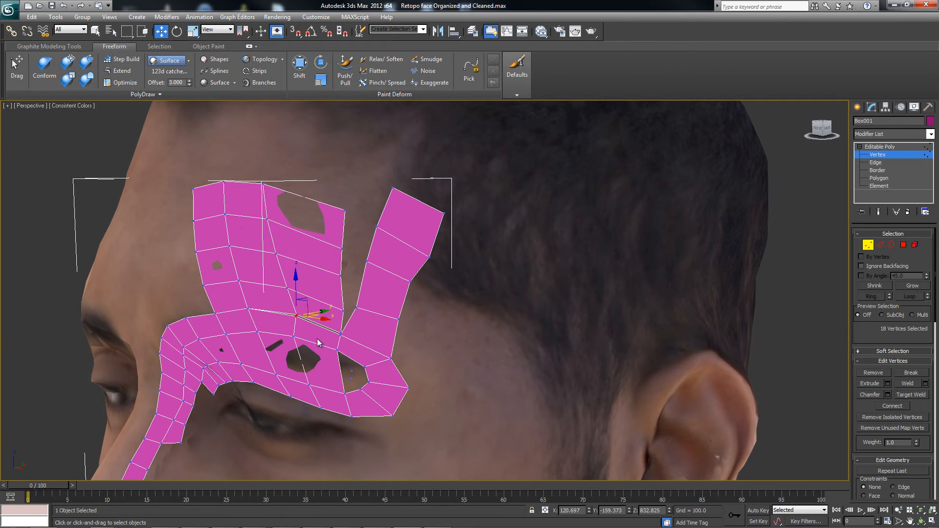
pyautogui.rightClick(294, 314)
pyautogui.rightClick(296, 319)
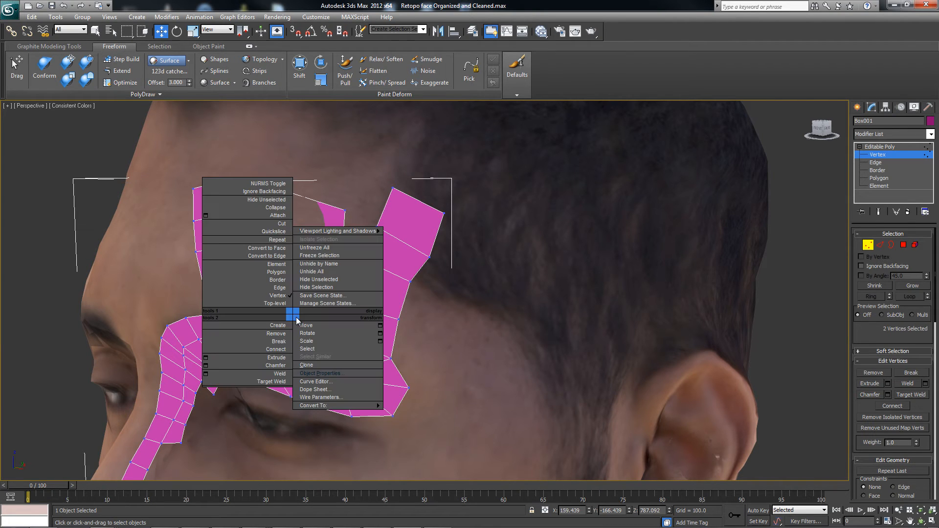
pyautogui.click(279, 373)
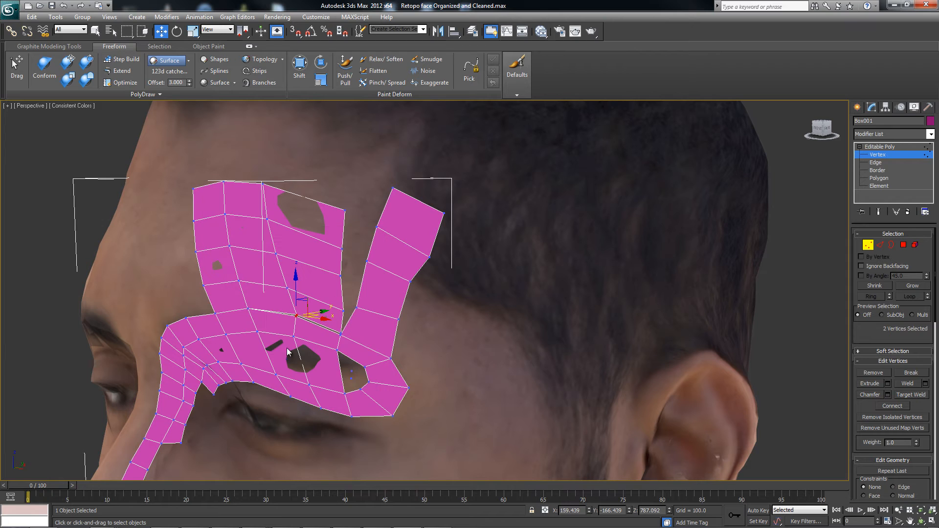
# Step: Retry the weld on the two selected seam vertices, and try Target Weld on them
pyautogui.rightClick(296, 317)
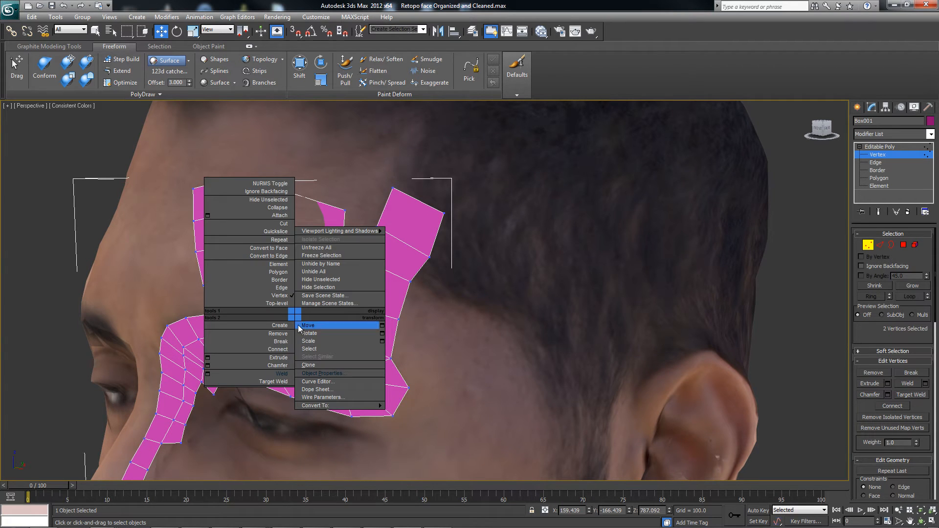
pyautogui.click(284, 375)
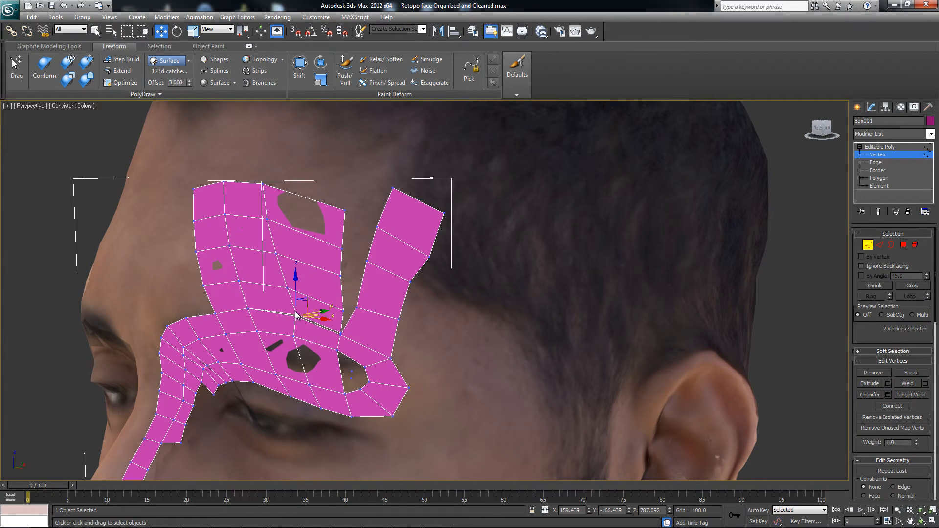
pyautogui.hotkey('alt', 'Return')
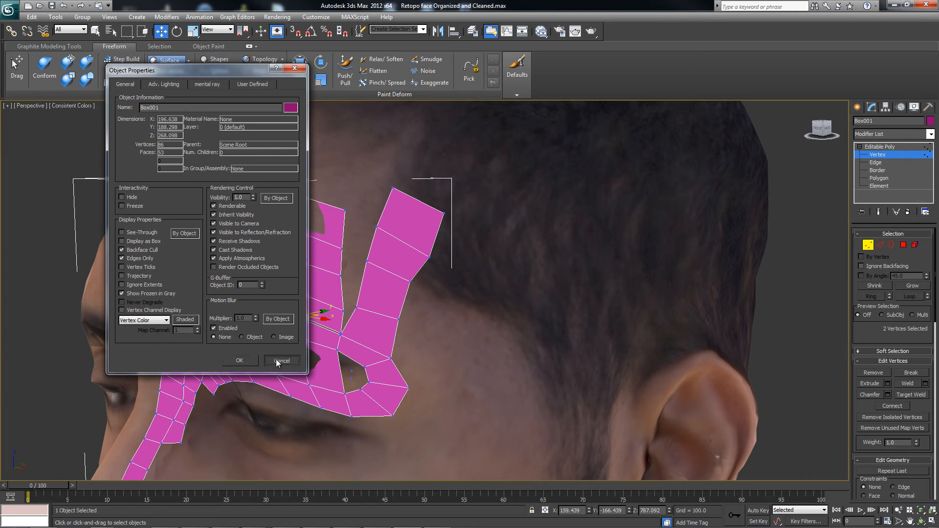
pyautogui.click(279, 361)
pyautogui.rightClick(297, 319)
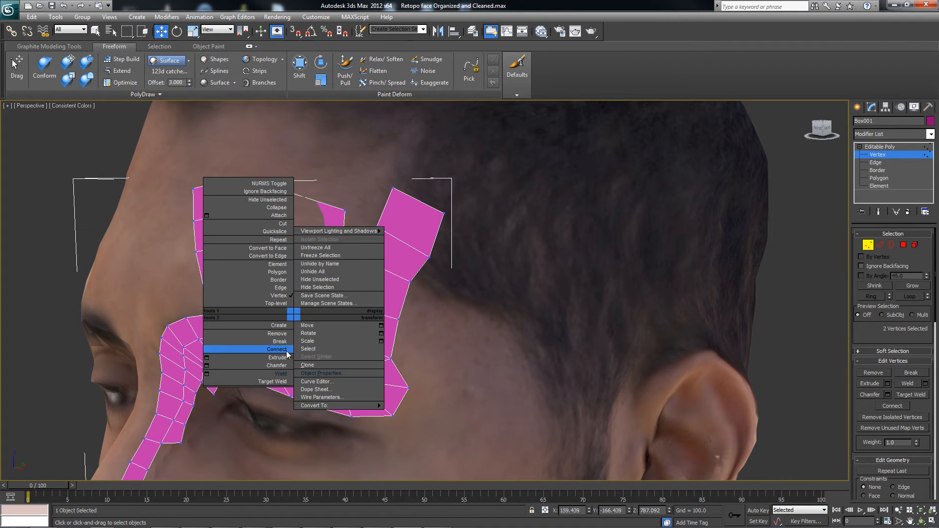
pyautogui.click(250, 381)
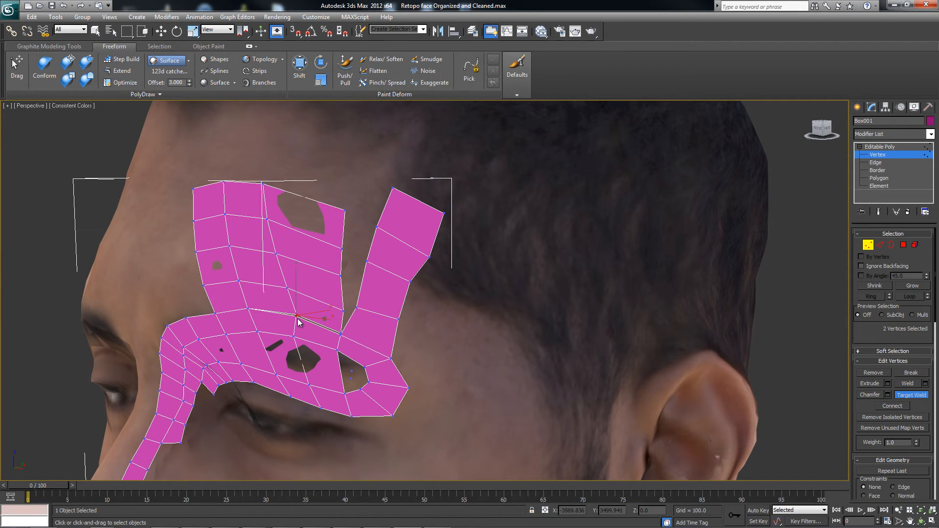
pyautogui.press('w')
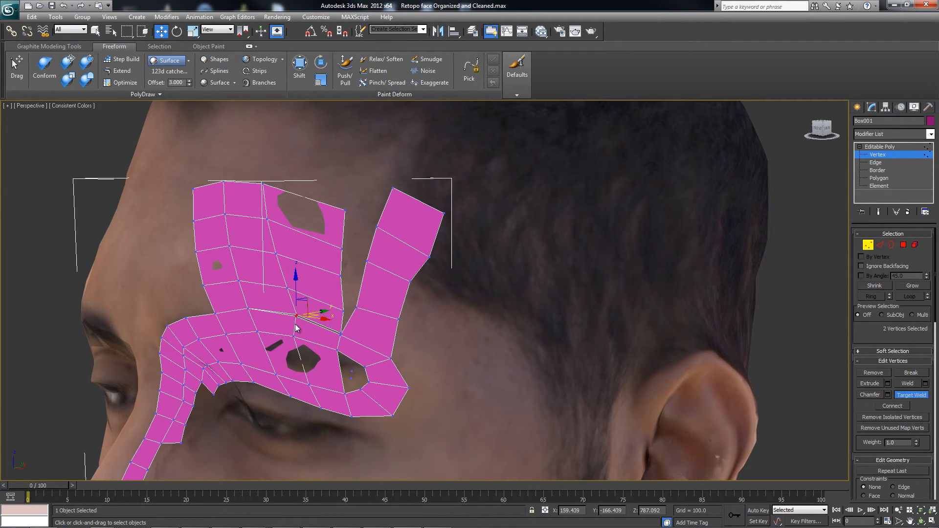
# Step: Try to move the seam vertex where the forehead patch, brow and temple strip meet
pyautogui.click(341, 335)
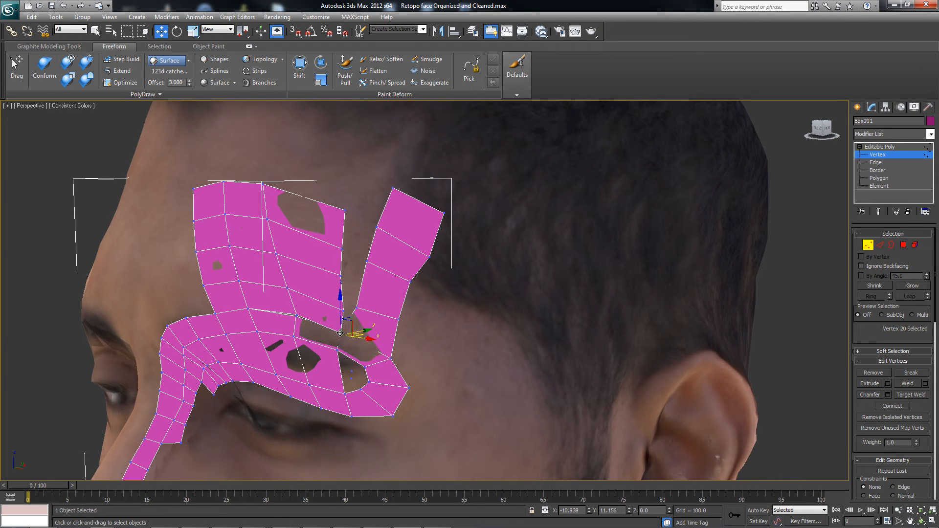
pyautogui.moveTo(343, 349); pyautogui.dragTo(346, 352)
pyautogui.keyDown('alt'); pyautogui.moveTo(272, 338); pyautogui.dragTo(285, 336, button='middle'); pyautogui.keyUp('alt')
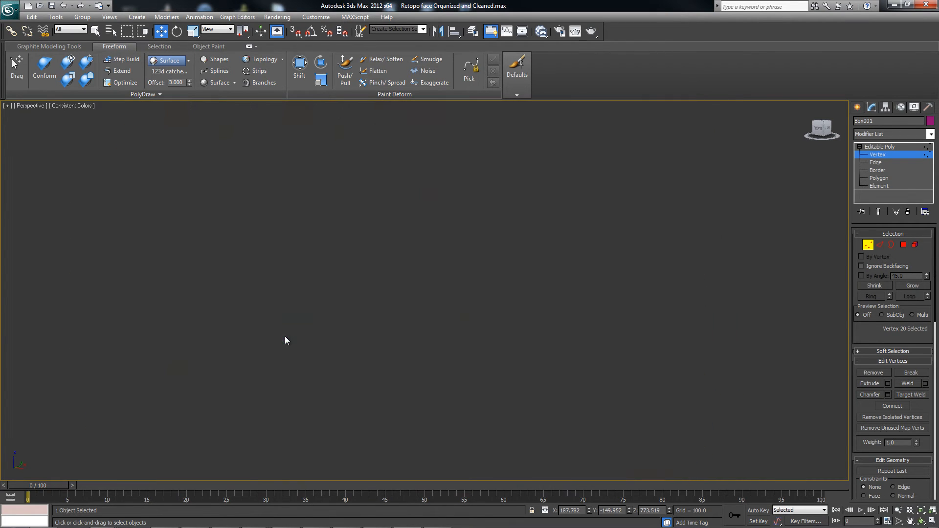
# Step: Target-weld the forehead patch's lower vertices to the brow seam, and its lowest free outer vertex to the temple strip's inner edge
pyautogui.keyDown('ctrl'); pyautogui.click(298, 315); pyautogui.keyUp('ctrl')
pyautogui.rightClick(295, 316)
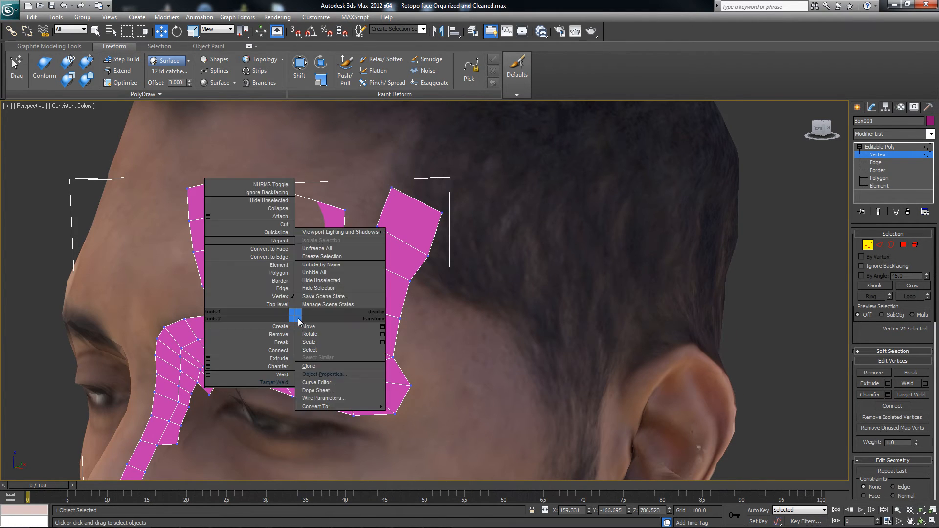
pyautogui.click(275, 382)
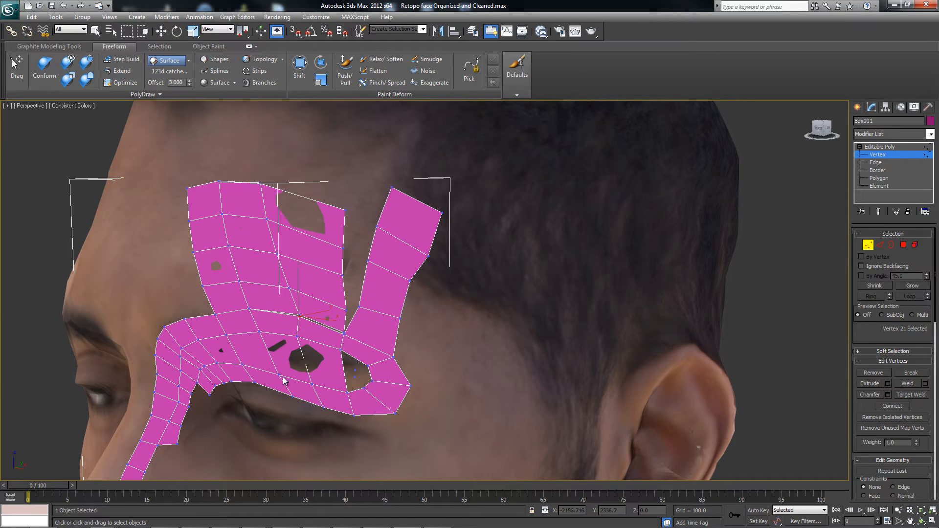
pyautogui.click(298, 314)
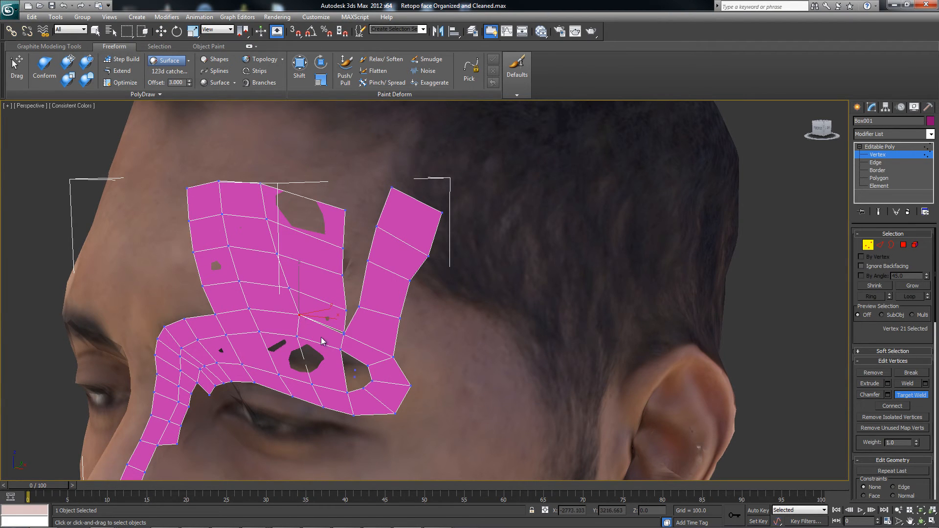
pyautogui.click(343, 333)
pyautogui.click(360, 308)
# Step: Try target-welding the next two outer forehead vertices to the temple strip's inner edge, and undo both welds
pyautogui.click(344, 275)
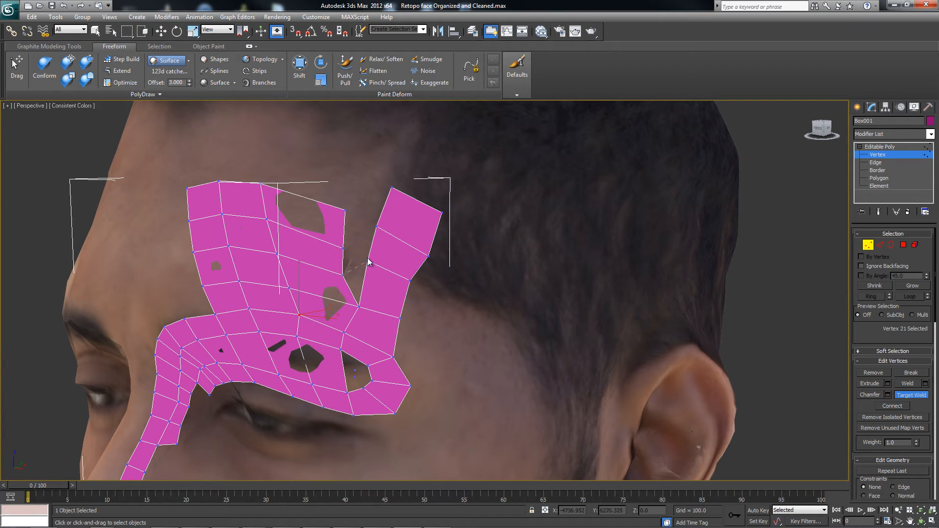
pyautogui.click(367, 261)
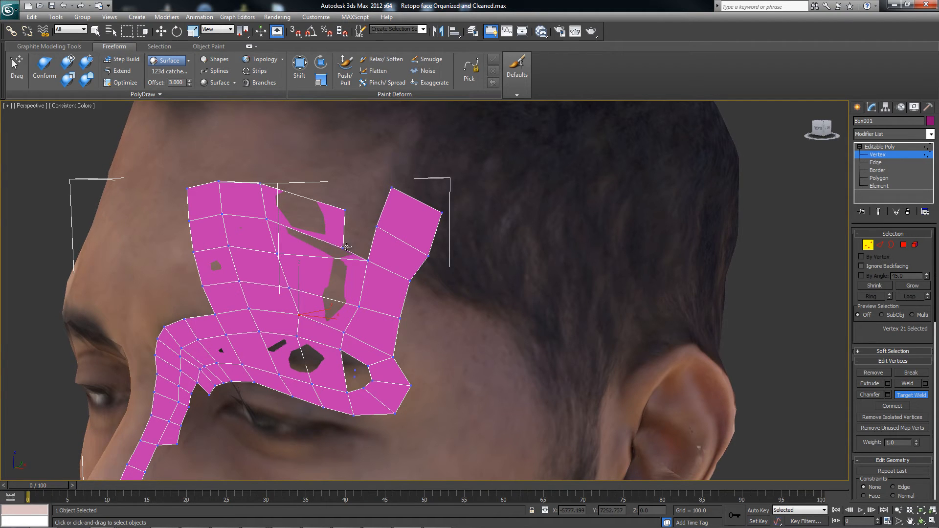
pyautogui.click(376, 226)
pyautogui.hotkey('ctrl', 'z')
pyautogui.hotkey('ctrl', 'z')
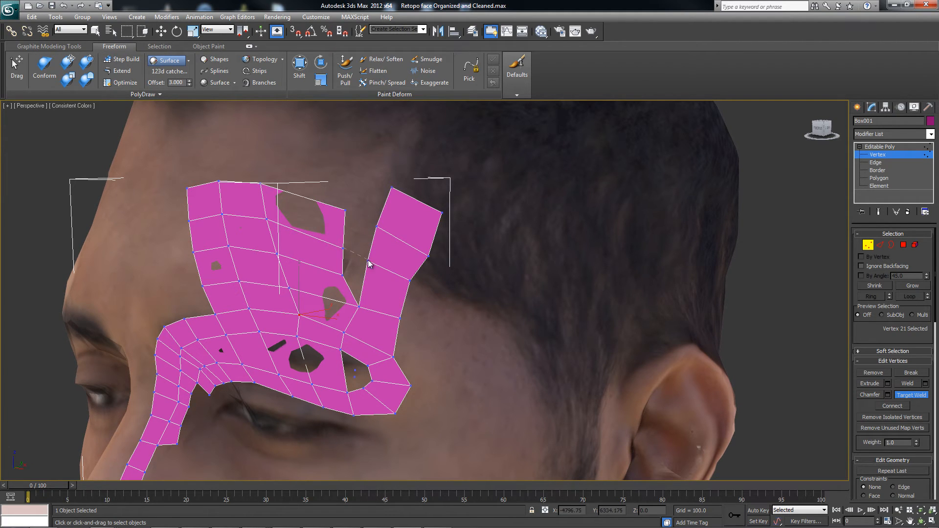
# Step: Target-weld the forehead patch's top two outer vertices to the temple strip's inner vertices, leaving the vertex below them free
pyautogui.click(368, 260)
pyautogui.click(345, 211)
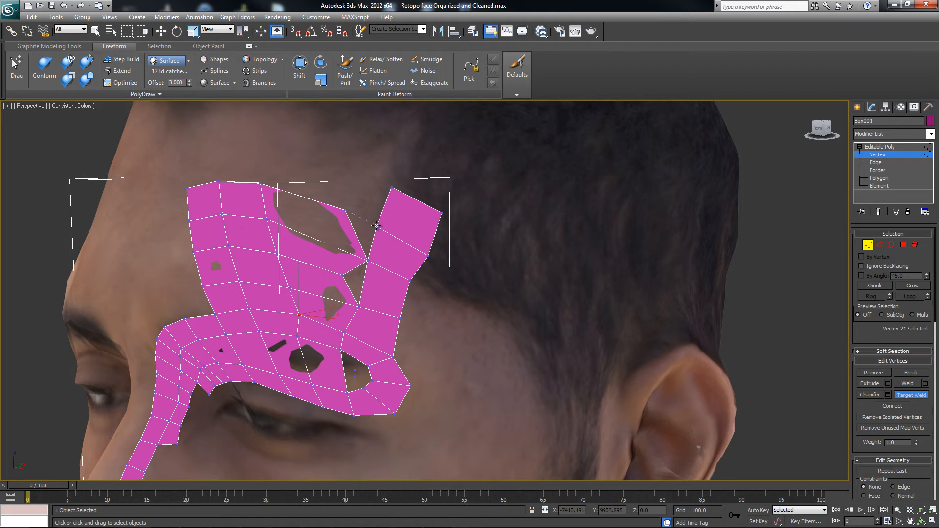
pyautogui.click(376, 226)
pyautogui.keyDown('alt'); pyautogui.moveTo(376, 226); pyautogui.dragTo(337, 273, button='middle'); pyautogui.keyUp('alt')
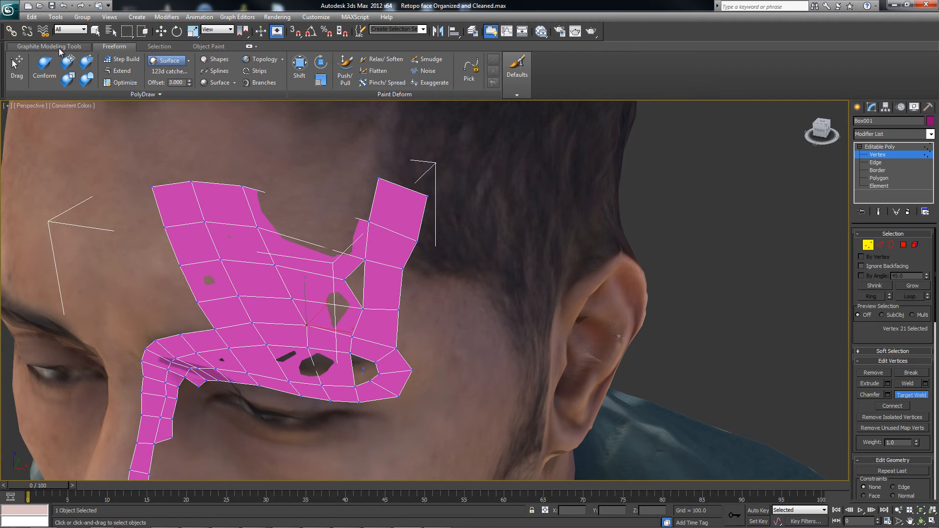
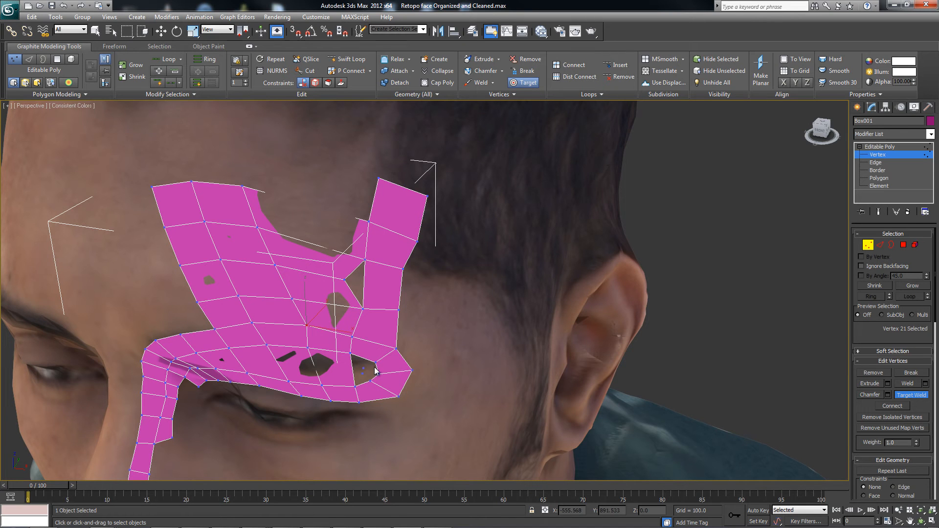
# Step: Select the ring of cross edges through the brow strip above the eye and down beside the nose
pyautogui.moveTo(341, 369)
pyautogui.keyDown('alt'); pyautogui.mouseDown(button='middle')
pyautogui.moveTo(332, 362)
pyautogui.moveTo(347, 373)
pyautogui.mouseUp(button='middle'); pyautogui.keyUp('alt')
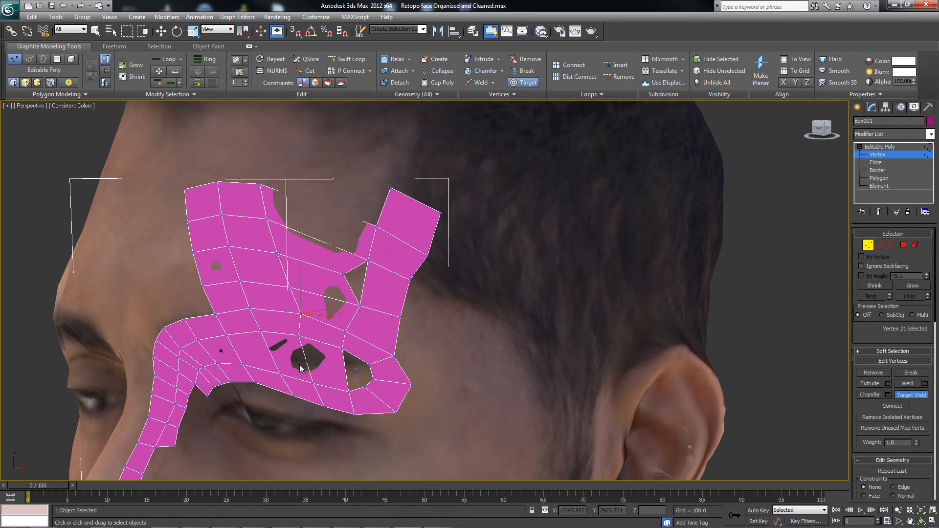
pyautogui.keyDown('alt'); pyautogui.moveTo(241, 293); pyautogui.dragTo(244, 296, button='middle'); pyautogui.keyUp('alt')
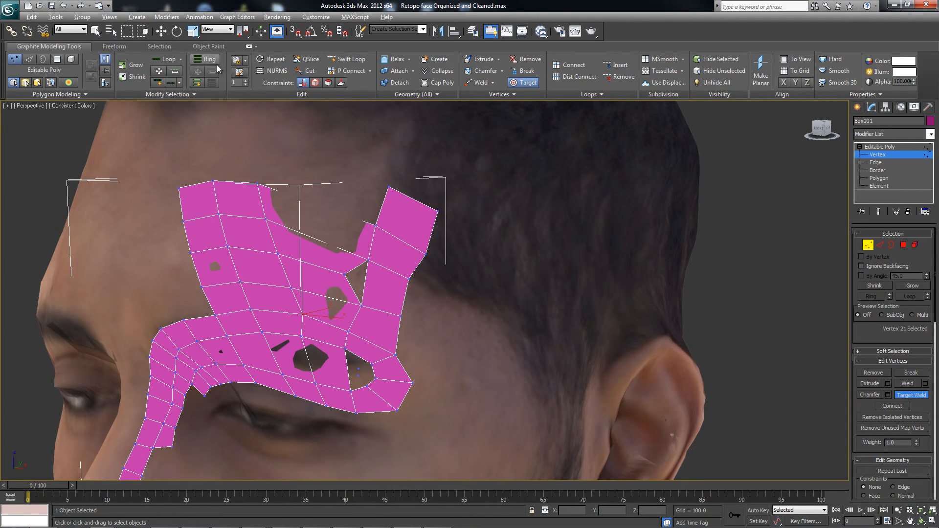
pyautogui.press('alt')
pyautogui.press('2')
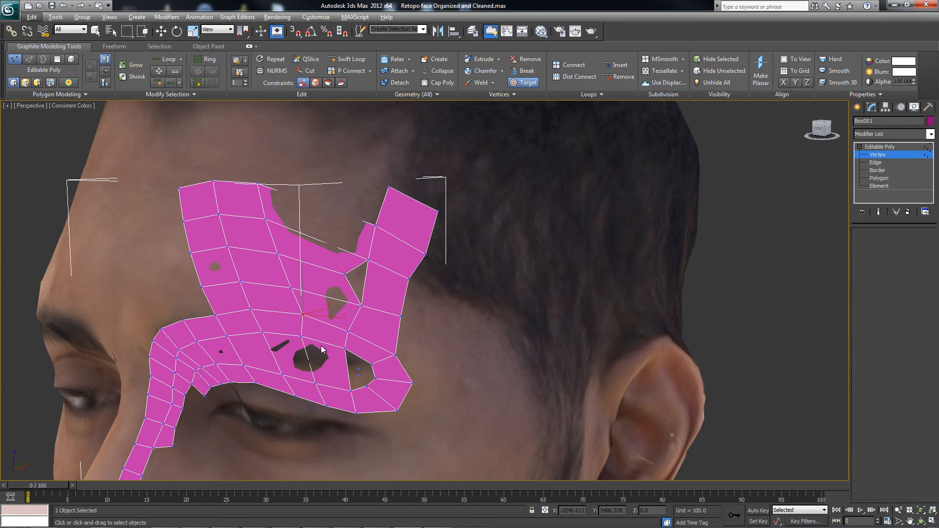
pyautogui.click(307, 356)
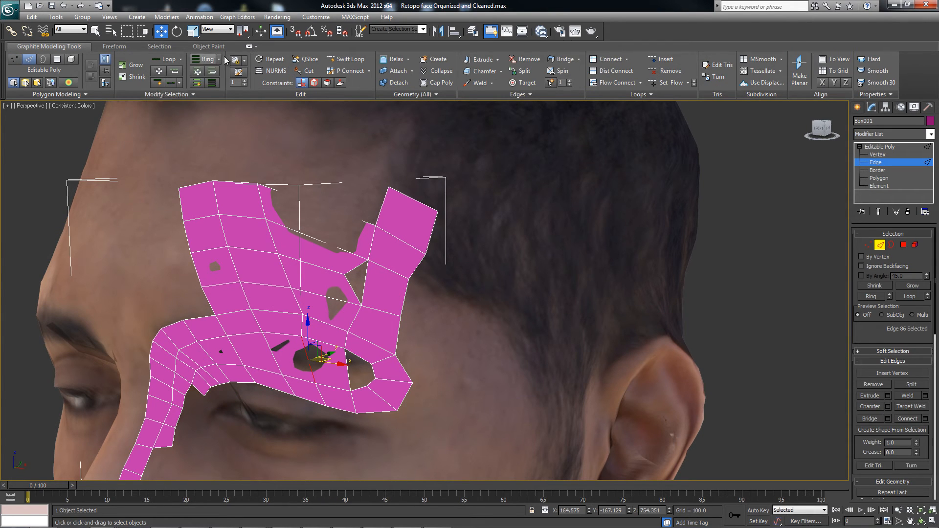
pyautogui.click(204, 59)
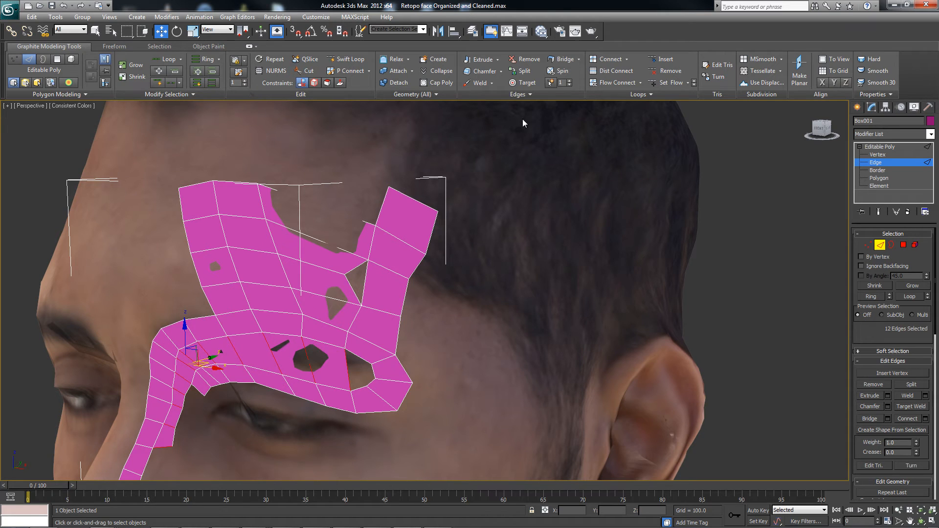
# Step: Try inserting an edge loop across the selected ring with Flow Connect and with plain Connect, and undo it
pyautogui.click(613, 84)
pyautogui.keyDown('alt'); pyautogui.moveTo(236, 372); pyautogui.dragTo(266, 344, button='middle'); pyautogui.keyUp('alt')
pyautogui.click(609, 60)
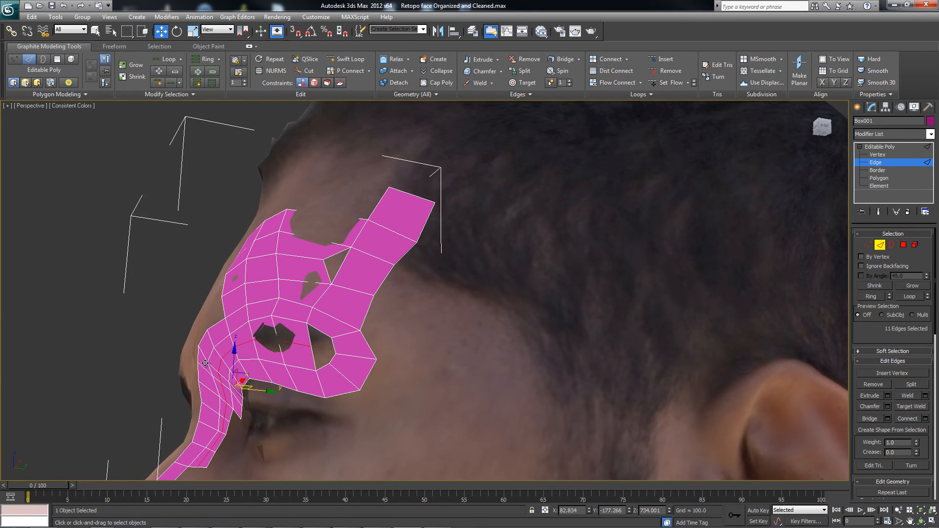
pyautogui.keyDown('alt'); pyautogui.moveTo(205, 363); pyautogui.dragTo(297, 315, button='middle'); pyautogui.keyUp('alt')
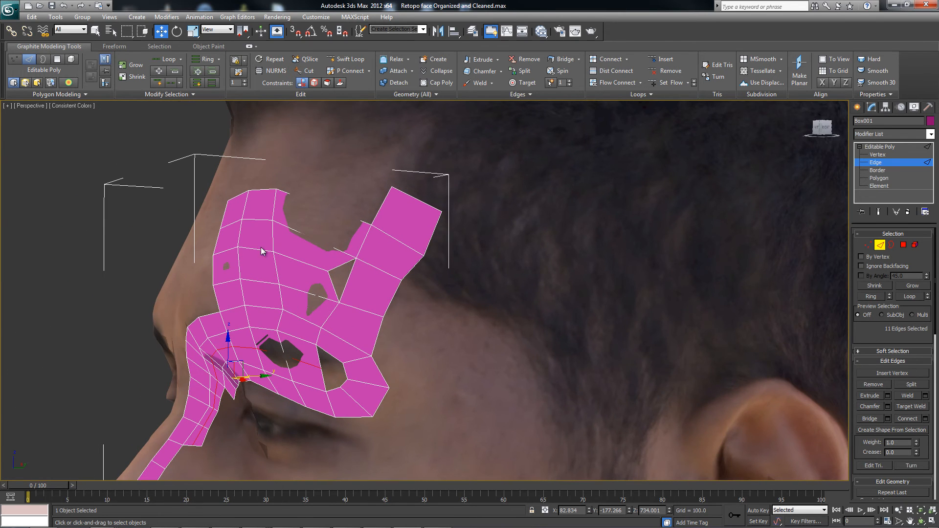
pyautogui.hotkey('ctrl', 'z')
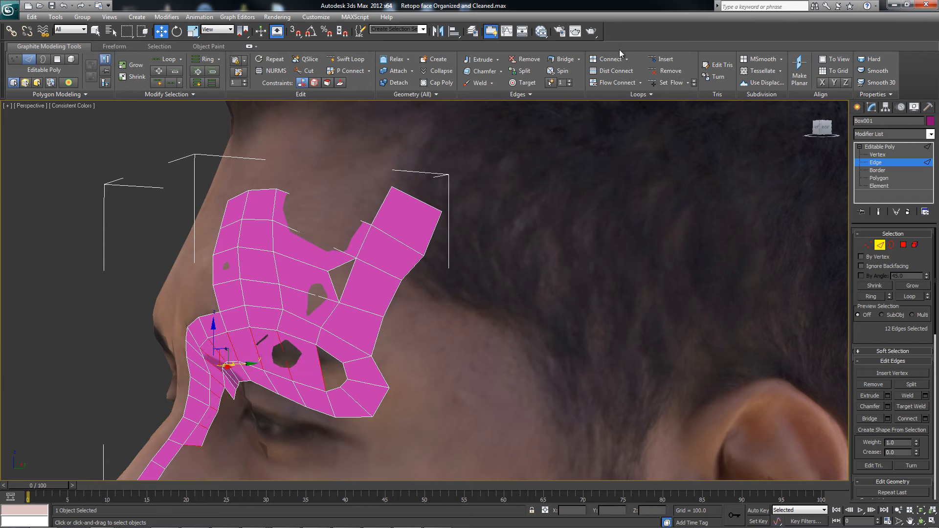
# Step: Insert an edge loop across the brow strip's selected ring with Flow Connect, and activate PolyDraw's Step Build
pyautogui.click(608, 86)
pyautogui.keyDown('alt'); pyautogui.moveTo(351, 316); pyautogui.dragTo(363, 353, button='middle'); pyautogui.keyUp('alt')
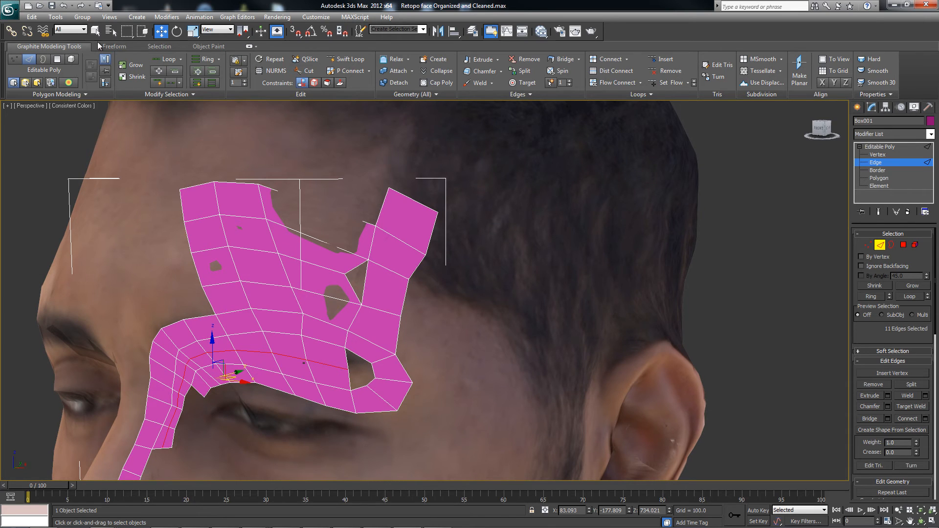
pyautogui.click(114, 47)
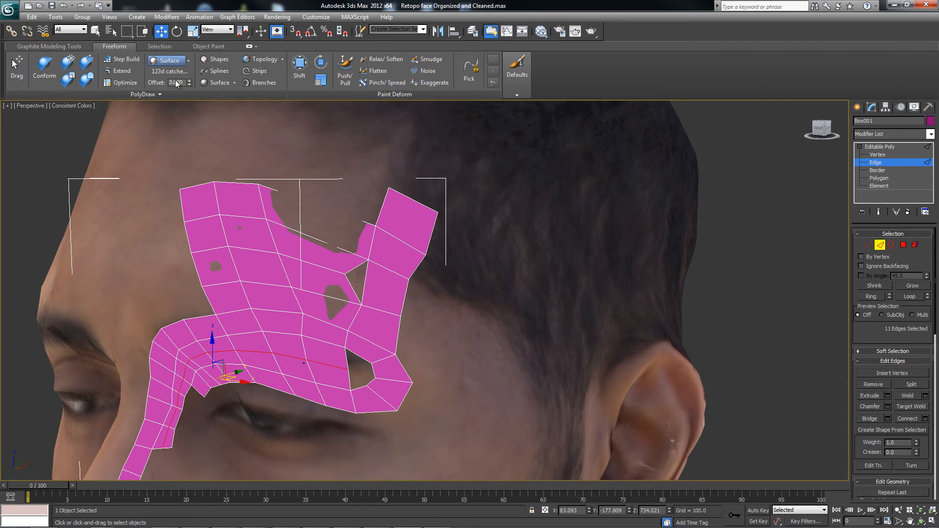
pyautogui.click(122, 70)
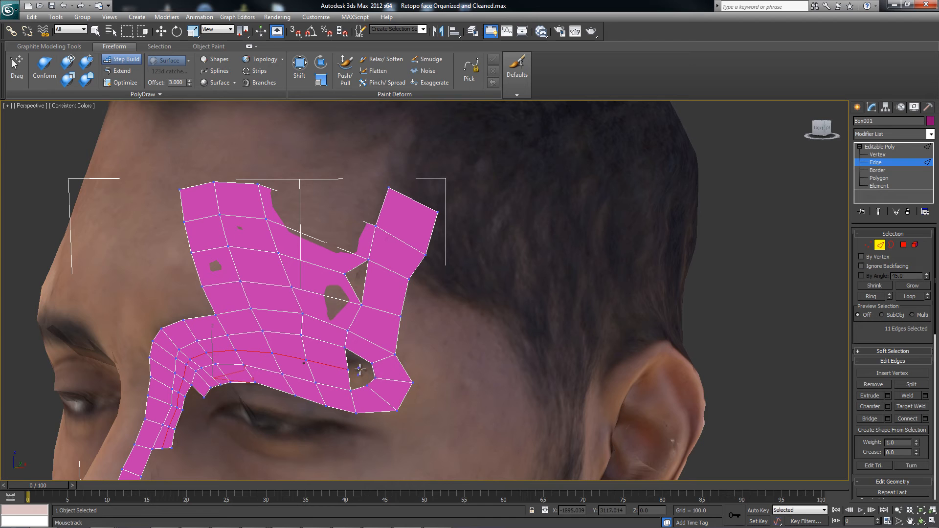
# Step: Fill the open gap at the outer end of the brow with a Step Build polygon
pyautogui.click(116, 60)
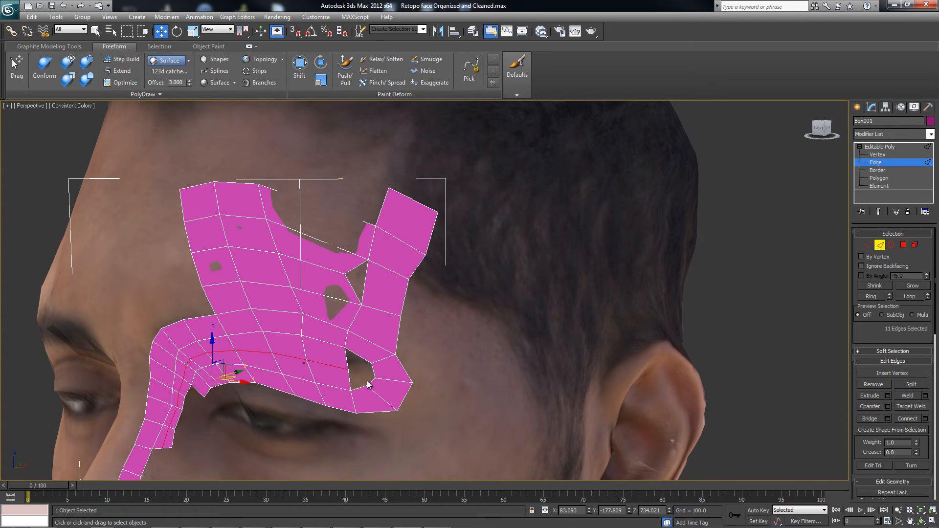
pyautogui.click(121, 59)
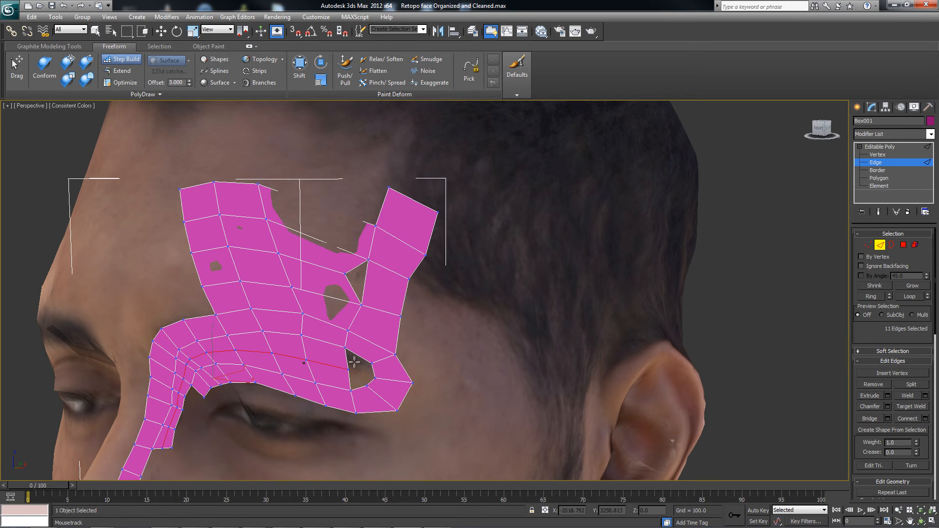
pyautogui.keyDown('shift'); pyautogui.click(356, 363); pyautogui.keyUp('shift')
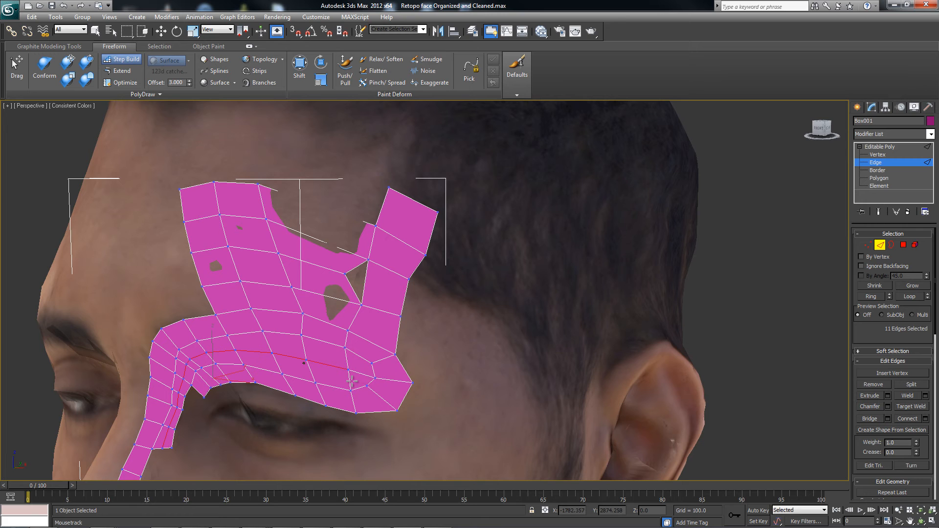
# Step: Mirror the retopology mesh to the other half of the face with a Symmetry modifier on the X axis
pyautogui.keyDown('alt'); pyautogui.moveTo(327, 335); pyautogui.dragTo(331, 304, button='middle'); pyautogui.keyUp('alt')
pyautogui.scroll(-5, 304, 352)
pyautogui.scroll(5, 340, 348)
pyautogui.scroll(-6, 363, 320)
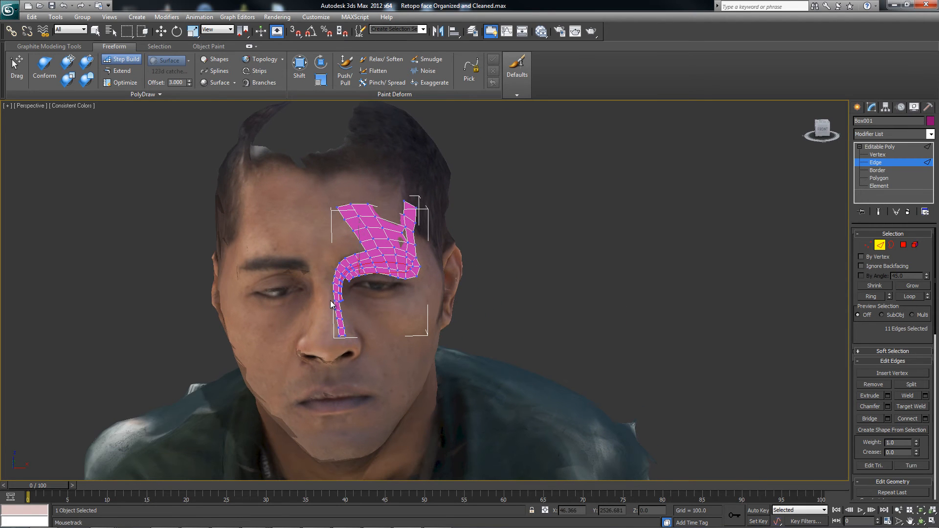
pyautogui.click(879, 147)
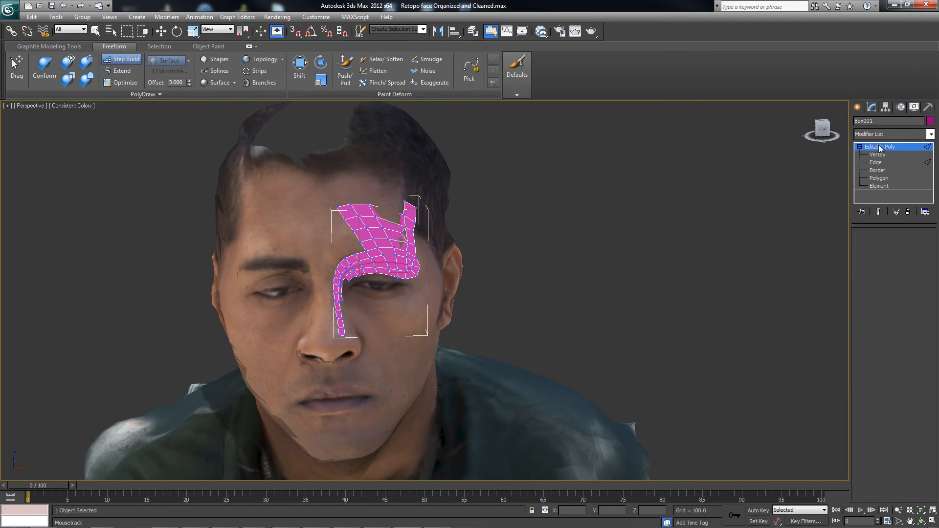
pyautogui.click(930, 134)
pyautogui.moveTo(931, 230); pyautogui.dragTo(930, 442)
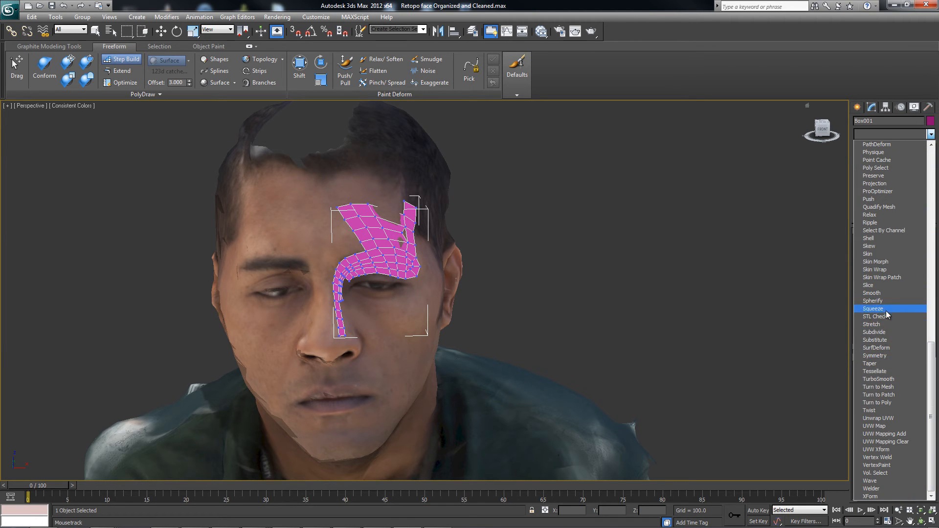
pyautogui.click(879, 357)
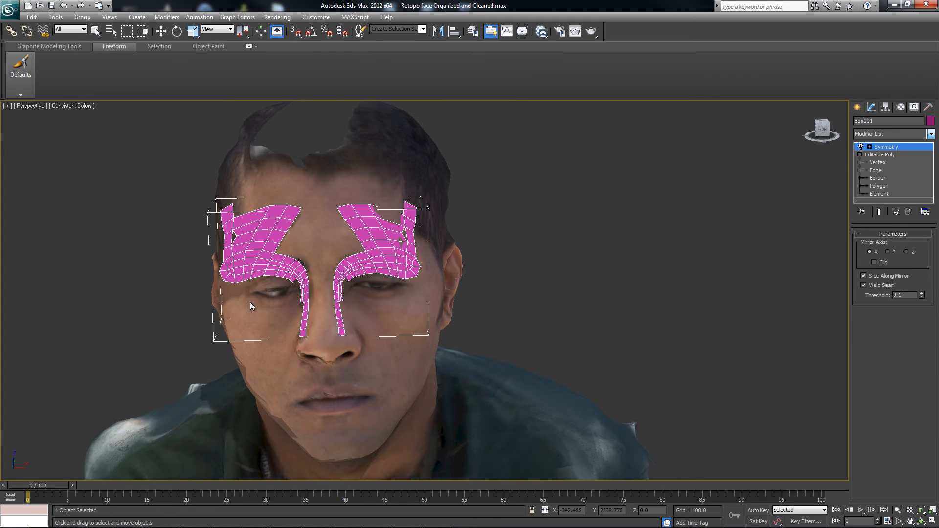
# Step: Add an Edit Poly modifier above the Symmetry modifier in the stack
pyautogui.press('w')
pyautogui.keyDown('alt'); pyautogui.moveTo(294, 242); pyautogui.dragTo(320, 151, button='middle'); pyautogui.keyUp('alt')
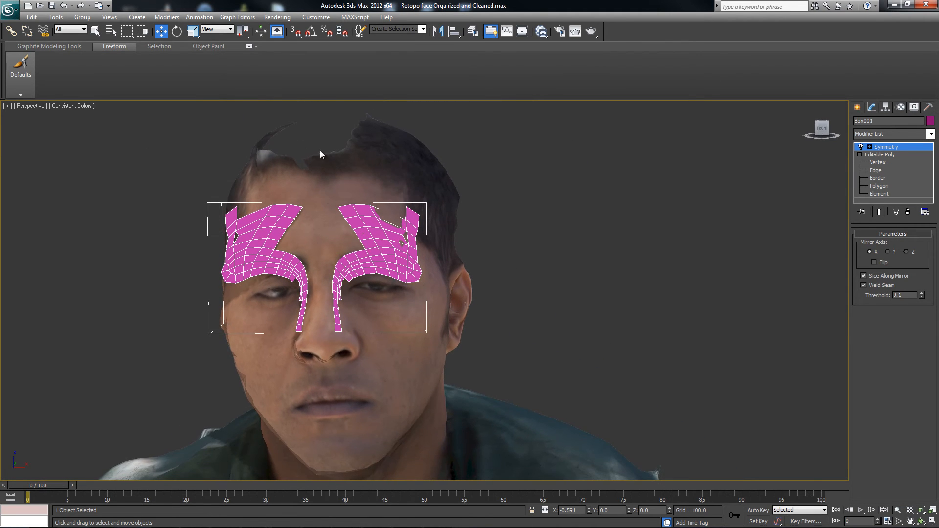
pyautogui.keyDown('alt'); pyautogui.moveTo(332, 388); pyautogui.dragTo(332, 215, button='middle'); pyautogui.keyUp('alt')
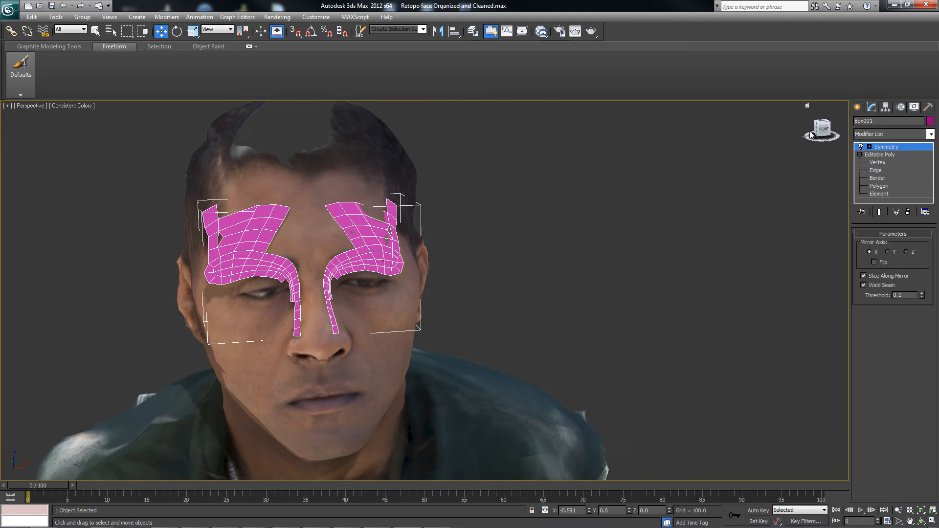
pyautogui.click(879, 155)
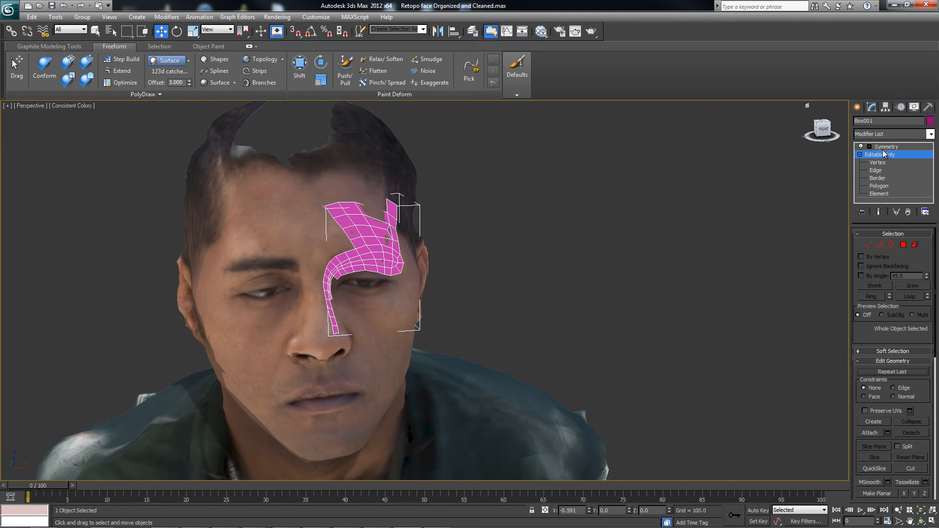
pyautogui.click(880, 147)
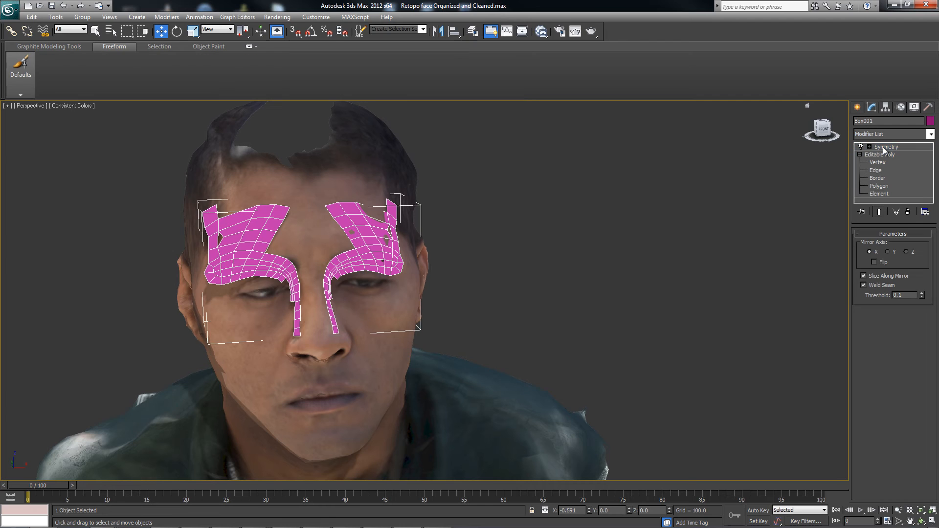
pyautogui.click(931, 134)
pyautogui.scroll(-10, 880, 284)
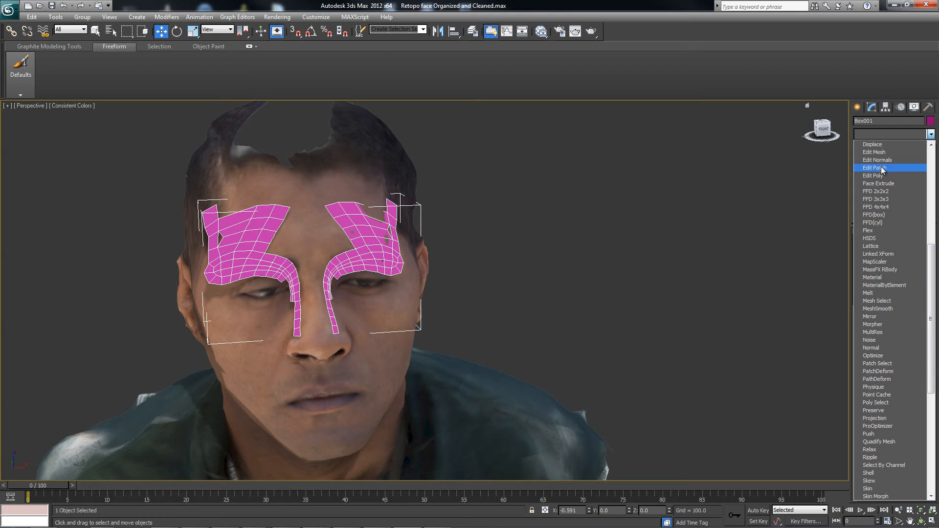
pyautogui.click(873, 176)
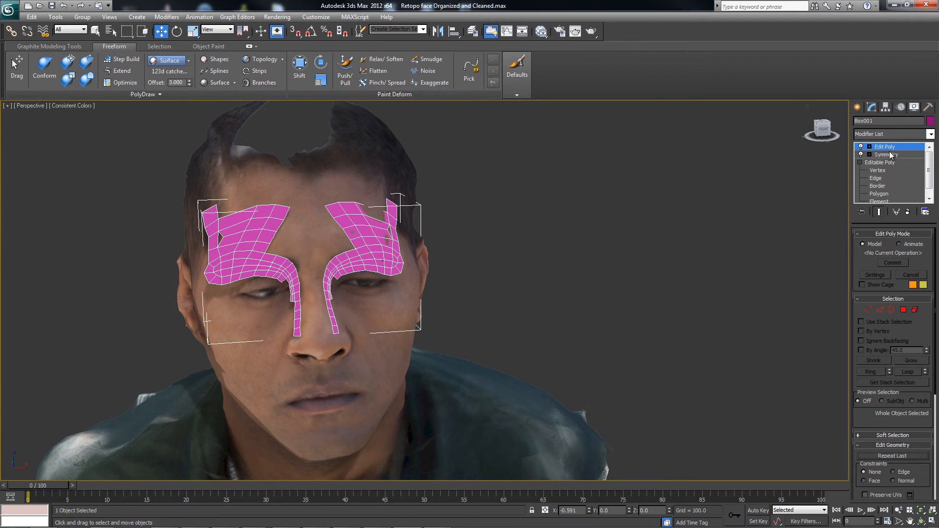
# Step: Activate the Conform brush and set its full strength to 169 and its conform value to 1.060
pyautogui.moveTo(281, 286)
pyautogui.keyDown('alt'); pyautogui.mouseDown(button='middle')
pyautogui.moveTo(314, 323)
pyautogui.moveTo(307, 309)
pyautogui.mouseUp(button='middle'); pyautogui.keyUp('alt')
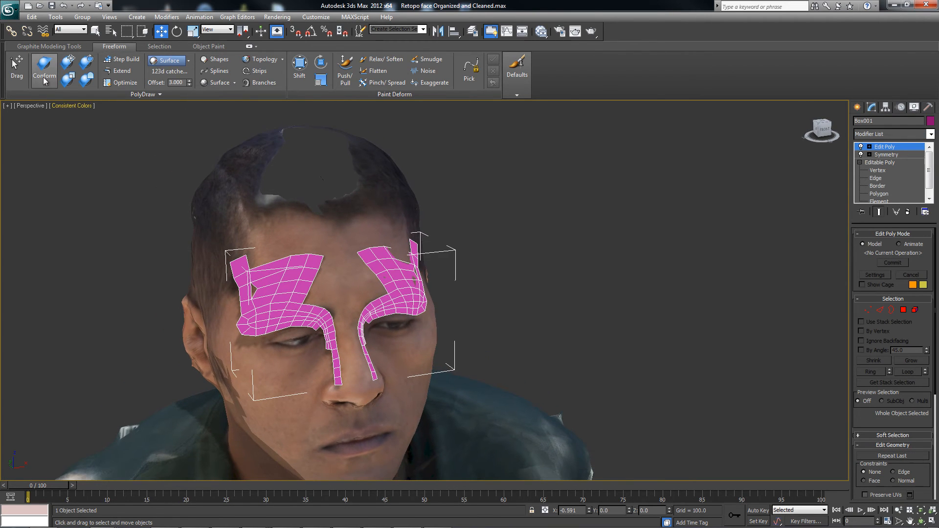
pyautogui.click(45, 73)
pyautogui.keyDown('alt'); pyautogui.moveTo(235, 249); pyautogui.dragTo(254, 247, button='middle'); pyautogui.keyUp('alt')
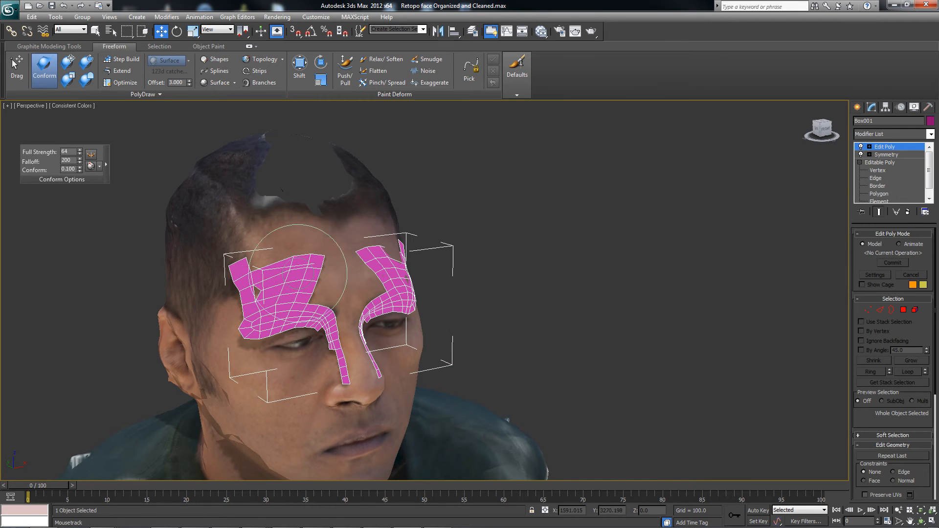
pyautogui.moveTo(308, 297)
pyautogui.keyDown('alt'); pyautogui.mouseDown(button='middle')
pyautogui.moveTo(230, 335)
pyautogui.moveTo(288, 324)
pyautogui.moveTo(323, 345)
pyautogui.moveTo(324, 329)
pyautogui.moveTo(311, 334)
pyautogui.mouseUp(button='middle'); pyautogui.keyUp('alt')
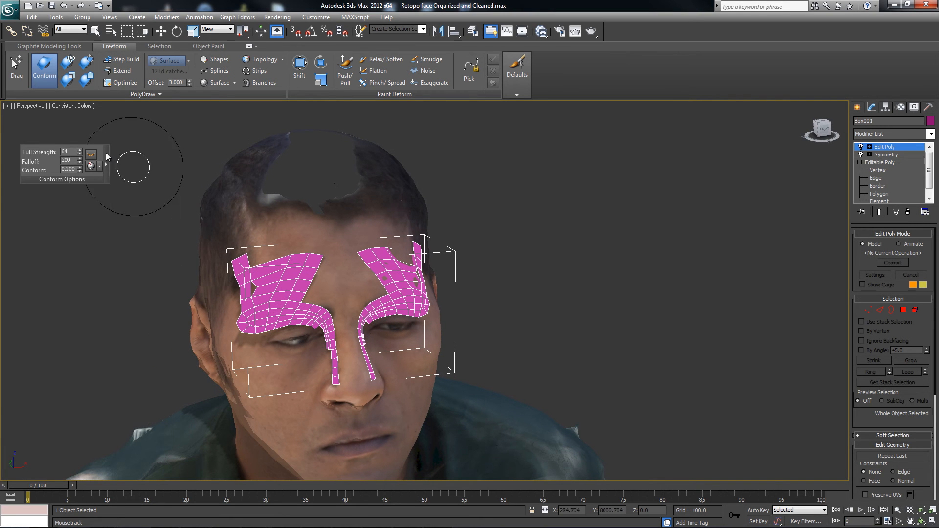
pyautogui.moveTo(79, 153); pyautogui.dragTo(82, 109)
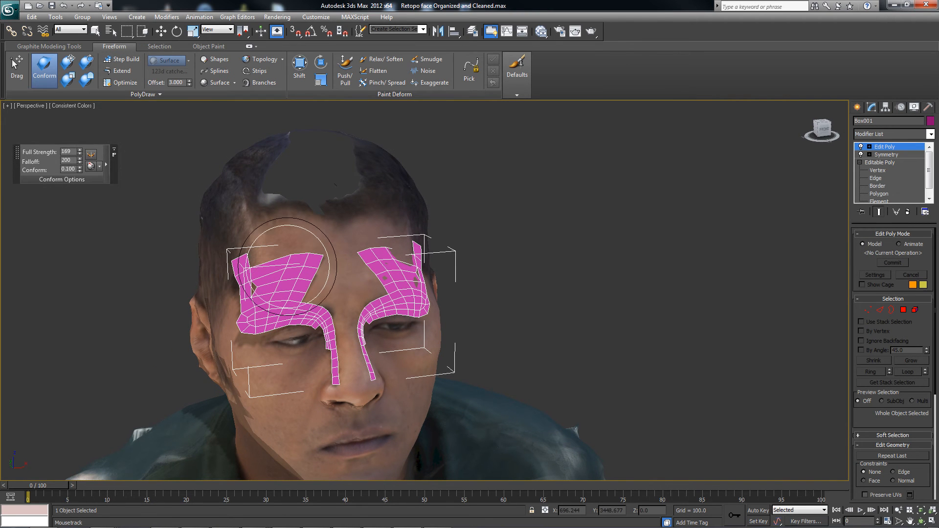
pyautogui.moveTo(304, 230)
pyautogui.keyDown('alt'); pyautogui.mouseDown(button='middle')
pyautogui.moveTo(350, 257)
pyautogui.moveTo(387, 246)
pyautogui.mouseUp(button='middle'); pyautogui.keyUp('alt')
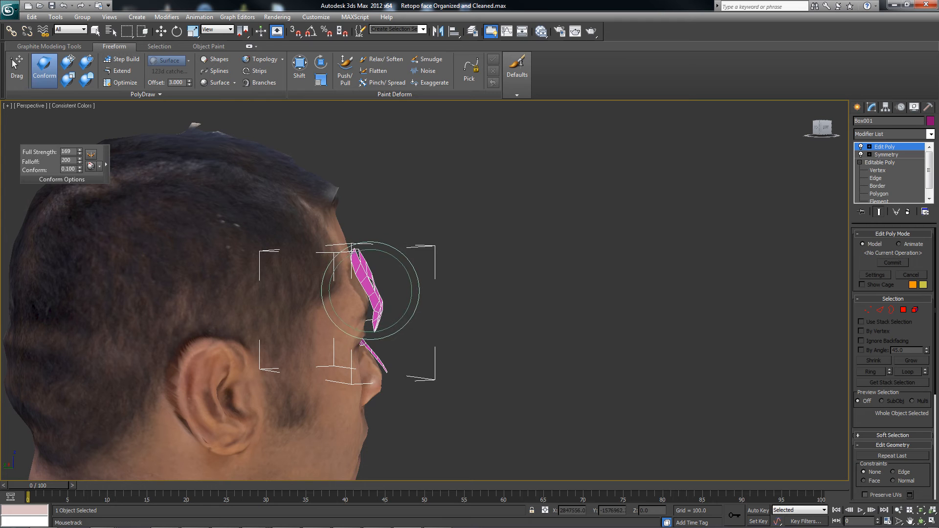
pyautogui.keyDown('alt'); pyautogui.moveTo(346, 284); pyautogui.dragTo(274, 305, button='middle'); pyautogui.keyUp('alt')
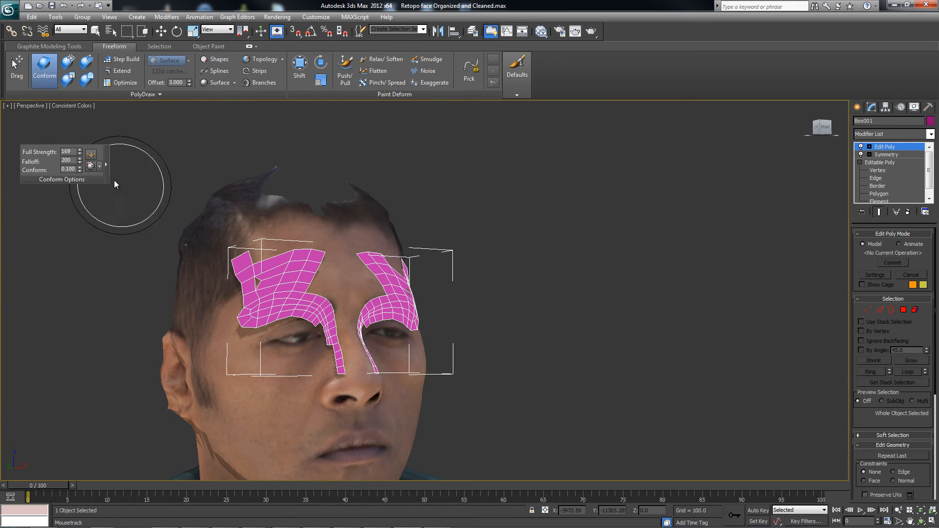
pyautogui.moveTo(80, 171); pyautogui.dragTo(90, 141)
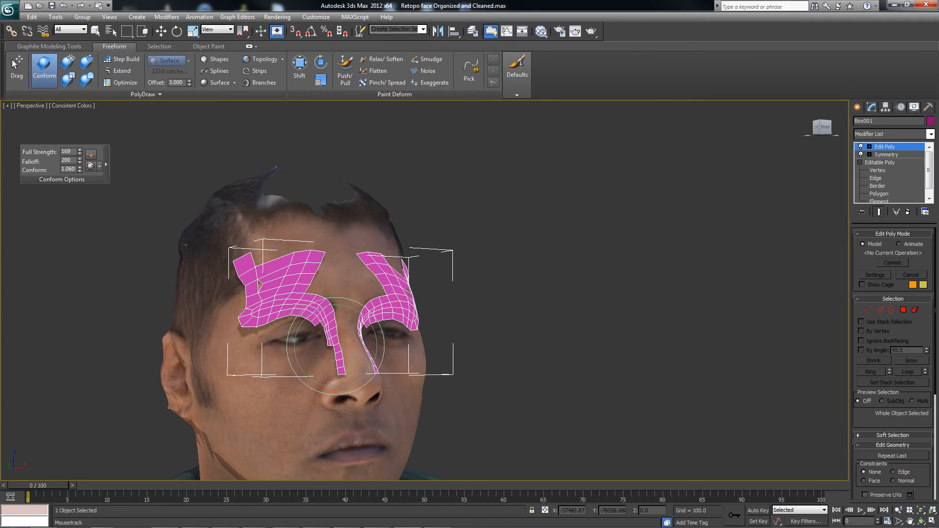
# Step: Conform the mirrored forehead, brow and nose strips to the scan surface with the brush
pyautogui.keyDown('alt'); pyautogui.moveTo(350, 290); pyautogui.dragTo(329, 346, button='middle'); pyautogui.keyUp('alt')
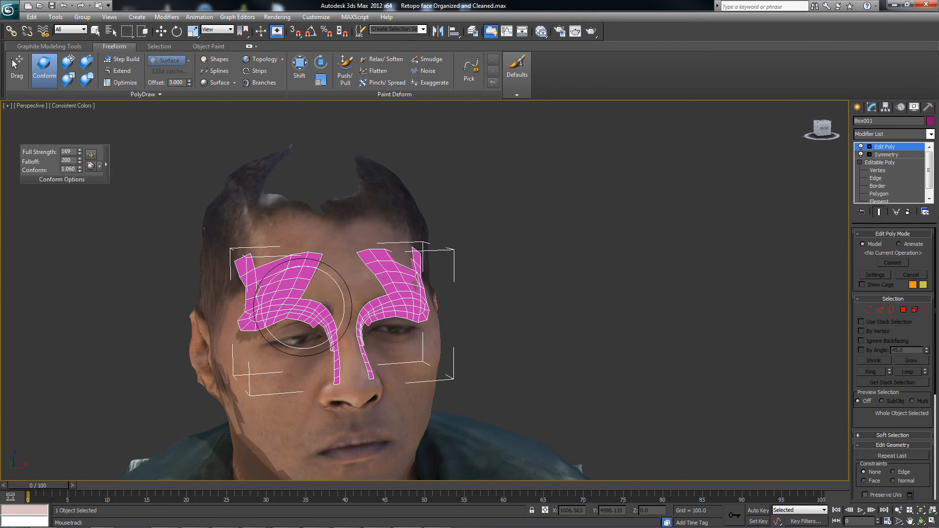
pyautogui.keyDown('alt'); pyautogui.moveTo(303, 307); pyautogui.dragTo(305, 276, button='middle'); pyautogui.keyUp('alt')
pyautogui.keyDown('alt'); pyautogui.moveTo(246, 283); pyautogui.dragTo(295, 273, button='middle'); pyautogui.keyUp('alt')
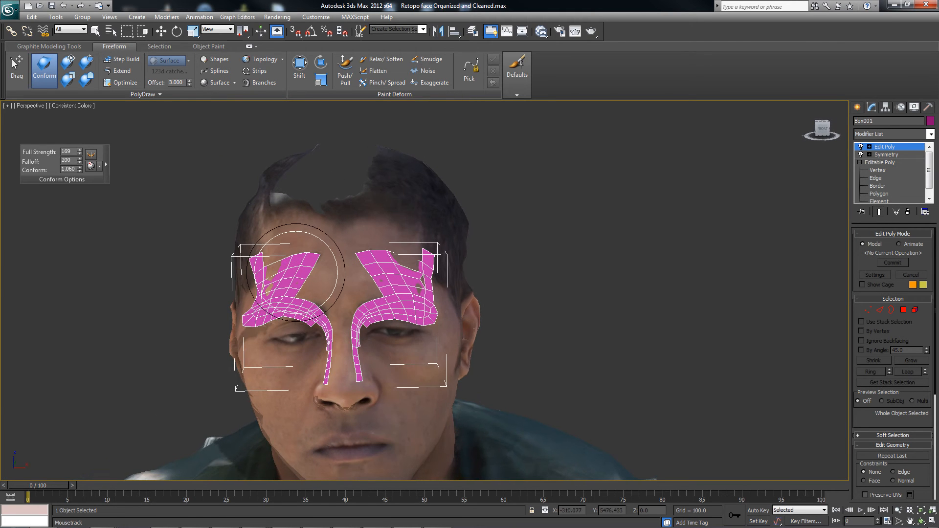
pyautogui.moveTo(280, 311)
pyautogui.keyDown('alt'); pyautogui.mouseDown(button='middle')
pyautogui.moveTo(273, 304)
pyautogui.moveTo(299, 315)
pyautogui.moveTo(351, 292)
pyautogui.mouseUp(button='middle'); pyautogui.keyUp('alt')
pyautogui.scroll(5, 352, 291)
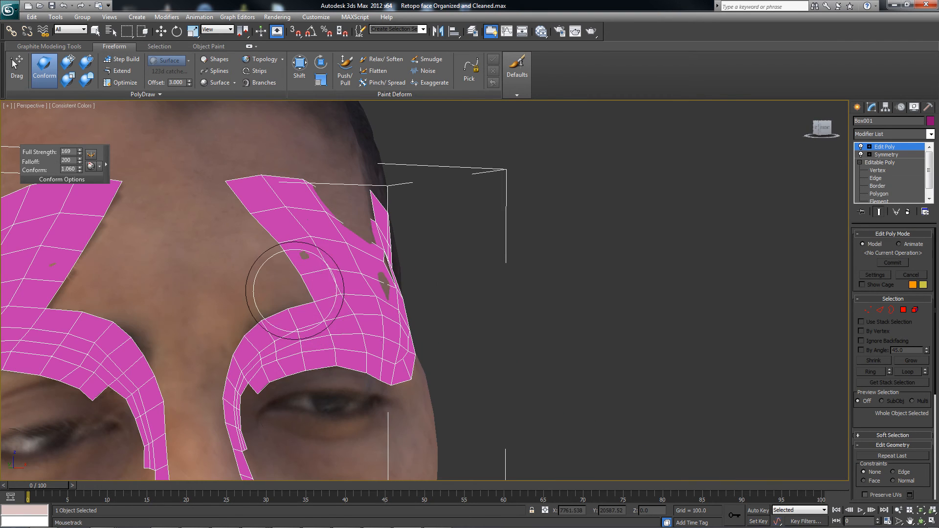
pyautogui.keyDown('alt'); pyautogui.moveTo(259, 329); pyautogui.dragTo(270, 240, button='middle'); pyautogui.keyUp('alt')
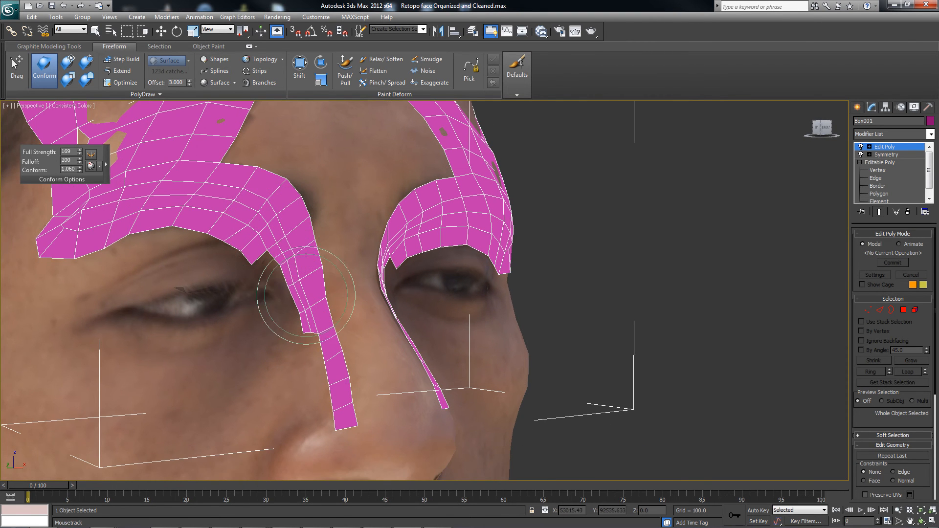
pyautogui.keyDown('alt'); pyautogui.moveTo(352, 380); pyautogui.dragTo(413, 278, button='middle'); pyautogui.keyUp('alt')
pyautogui.scroll(-8, 413, 273)
pyautogui.scroll(5, 406, 280)
pyautogui.keyDown('alt'); pyautogui.moveTo(413, 245); pyautogui.dragTo(315, 228, button='middle'); pyautogui.keyUp('alt')
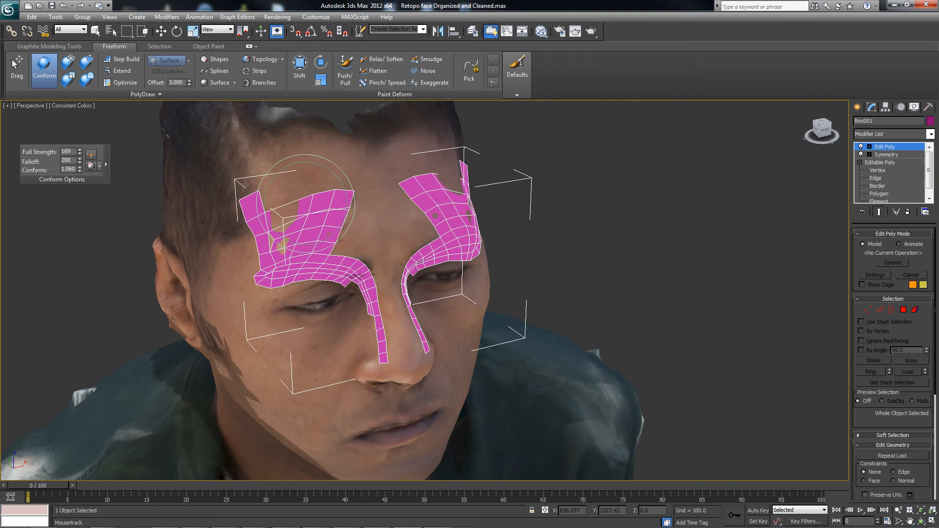
# Step: Examine how both halves of the mesh fit the scan from the front and both sides
pyautogui.moveTo(234, 189)
pyautogui.keyDown('alt'); pyautogui.mouseDown(button='middle')
pyautogui.moveTo(315, 220)
pyautogui.moveTo(336, 304)
pyautogui.moveTo(367, 310)
pyautogui.moveTo(379, 271)
pyautogui.moveTo(390, 283)
pyautogui.moveTo(411, 272)
pyautogui.moveTo(398, 272)
pyautogui.mouseUp(button='middle'); pyautogui.keyUp('alt')
pyautogui.moveTo(341, 269)
pyautogui.keyDown('alt'); pyautogui.mouseDown(button='middle')
pyautogui.moveTo(409, 247)
pyautogui.moveTo(383, 167)
pyautogui.moveTo(357, 293)
pyautogui.moveTo(335, 245)
pyautogui.moveTo(375, 236)
pyautogui.moveTo(403, 308)
pyautogui.moveTo(356, 262)
pyautogui.moveTo(383, 184)
pyautogui.moveTo(369, 276)
pyautogui.mouseUp(button='middle'); pyautogui.keyUp('alt')
pyautogui.scroll(-5, 354, 274)
pyautogui.scroll(5, 403, 308)
pyautogui.keyDown('alt'); pyautogui.moveTo(373, 325); pyautogui.dragTo(391, 335, button='middle'); pyautogui.keyUp('alt')
pyautogui.scroll(-3, 385, 320)
pyautogui.scroll(3, 385, 320)
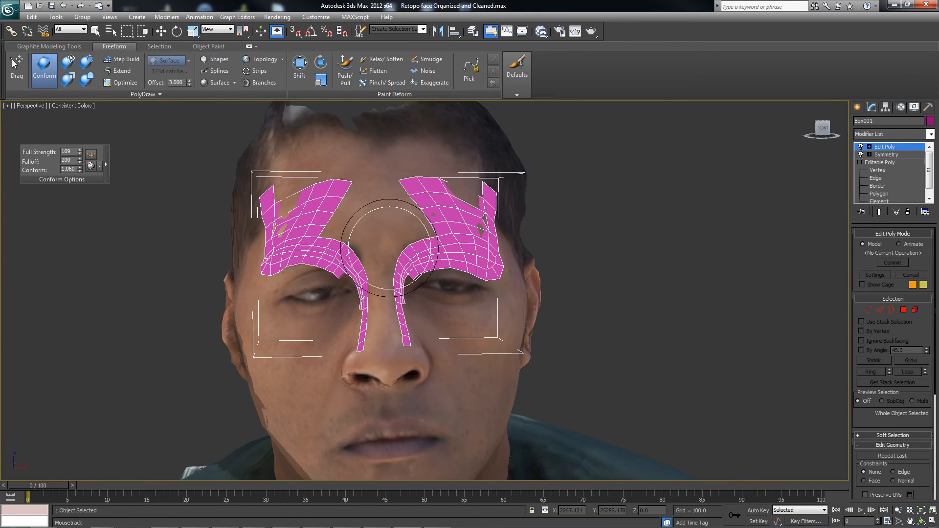
pyautogui.scroll(3, 444, 333)
pyautogui.moveTo(346, 357)
pyautogui.keyDown('alt'); pyautogui.mouseDown(button='middle')
pyautogui.moveTo(444, 332)
pyautogui.moveTo(398, 335)
pyautogui.moveTo(324, 388)
pyautogui.moveTo(398, 331)
pyautogui.moveTo(365, 338)
pyautogui.moveTo(374, 326)
pyautogui.moveTo(385, 326)
pyautogui.moveTo(389, 346)
pyautogui.moveTo(414, 308)
pyautogui.mouseUp(button='middle'); pyautogui.keyUp('alt')
pyautogui.scroll(-3, 414, 307)
pyautogui.moveTo(415, 307); pyautogui.dragTo(438, 345, button='middle')
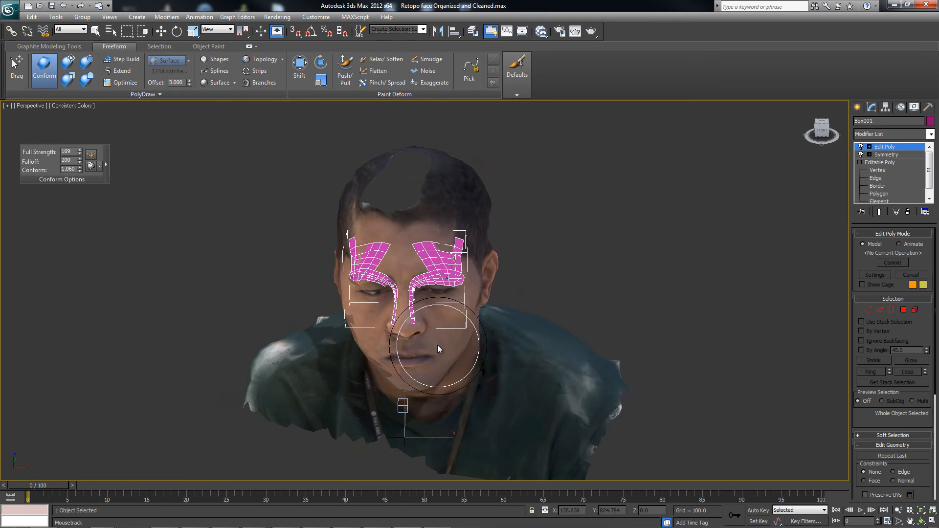
pyautogui.scroll(6, 437, 344)
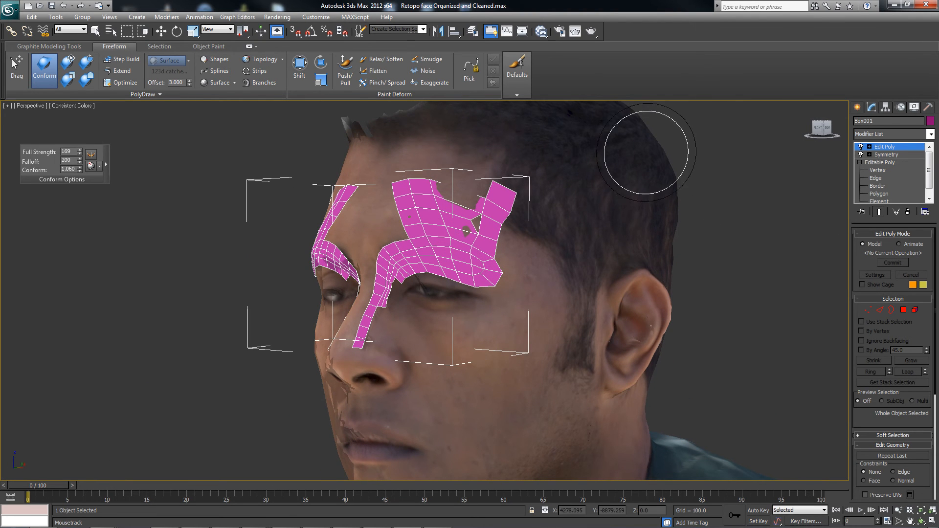
pyautogui.keyDown('alt'); pyautogui.moveTo(386, 245); pyautogui.dragTo(396, 252, button='middle'); pyautogui.keyUp('alt')
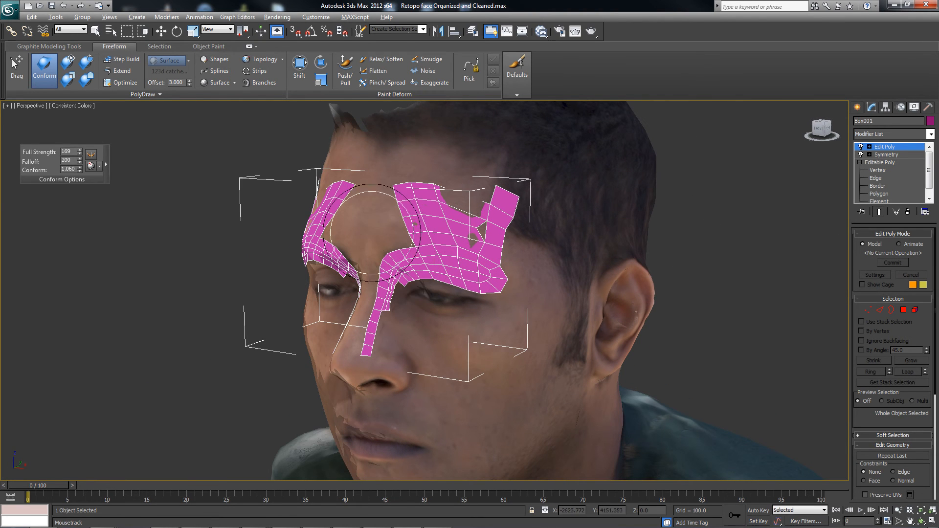
# Step: Return to the Editable Poly base level, accepting the topology change, and turn on display of the mirrored end result
pyautogui.click(884, 163)
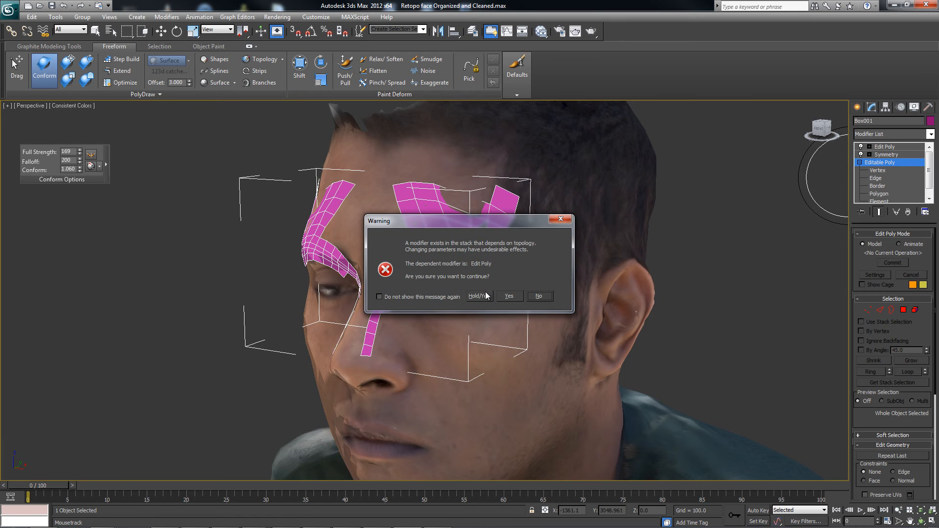
pyautogui.click(509, 296)
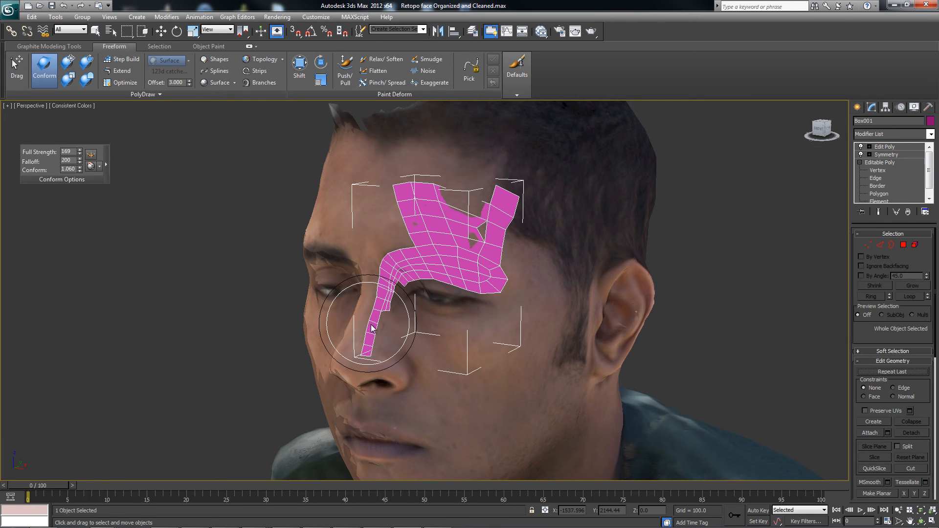
pyautogui.press('w')
pyautogui.keyDown('alt'); pyautogui.moveTo(367, 335); pyautogui.dragTo(403, 341, button='middle'); pyautogui.keyUp('alt')
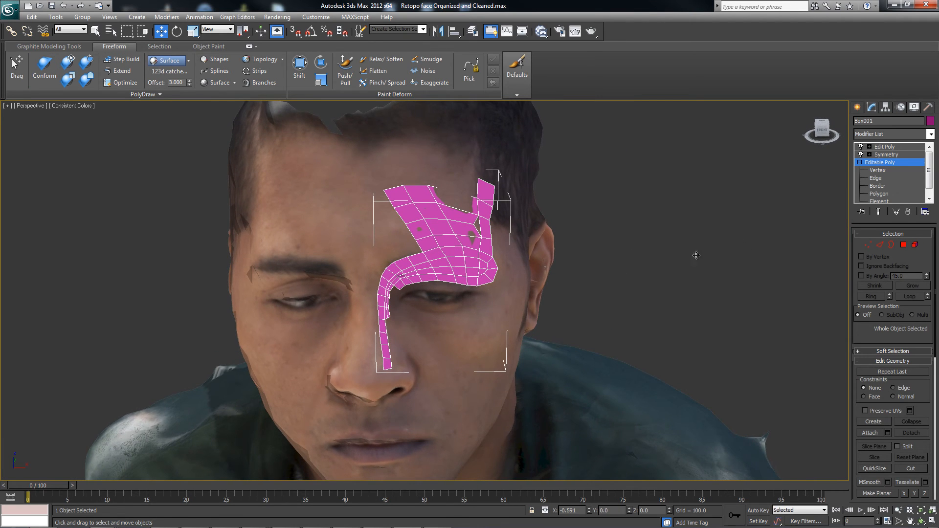
pyautogui.keyDown('alt'); pyautogui.moveTo(363, 263); pyautogui.dragTo(368, 264, button='middle'); pyautogui.keyUp('alt')
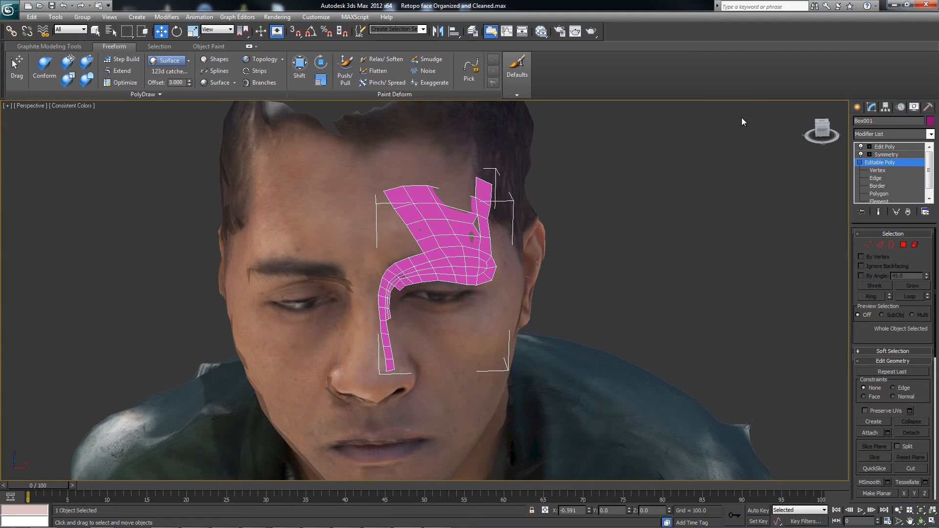
pyautogui.click(879, 212)
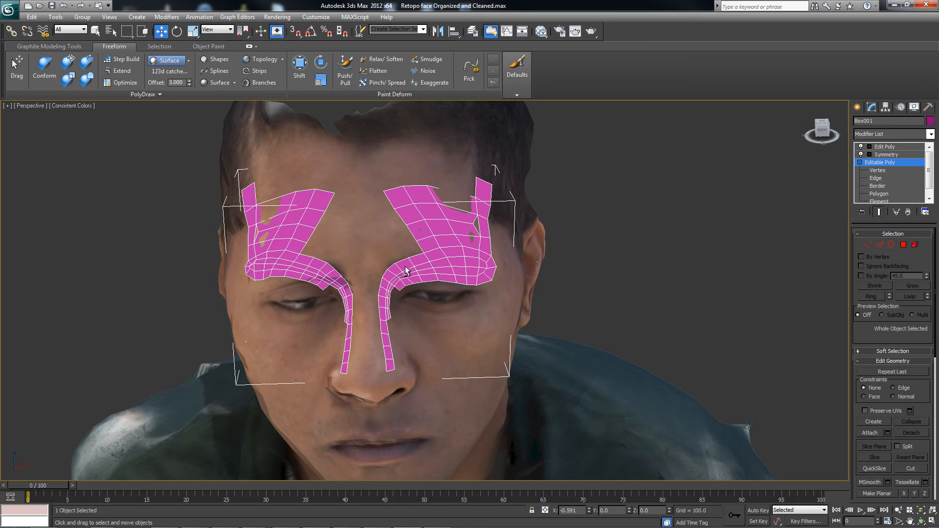
pyautogui.keyDown('alt'); pyautogui.moveTo(407, 271); pyautogui.dragTo(386, 298, button='middle'); pyautogui.keyUp('alt')
pyautogui.keyDown('alt'); pyautogui.moveTo(386, 298); pyautogui.dragTo(368, 268, button='middle'); pyautogui.keyUp('alt')
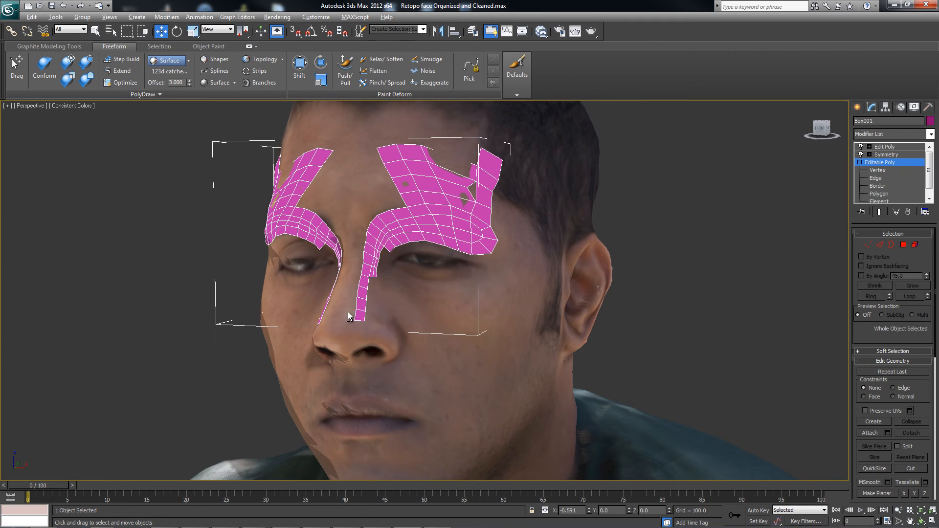
# Step: Extend the end of the nose strip with new polygons running back over the nostril wing on the scan
pyautogui.scroll(5, 348, 312)
pyautogui.scroll(-8, 330, 303)
pyautogui.click(118, 72)
pyautogui.keyDown('alt'); pyautogui.moveTo(337, 308); pyautogui.dragTo(361, 312, button='middle'); pyautogui.keyUp('alt')
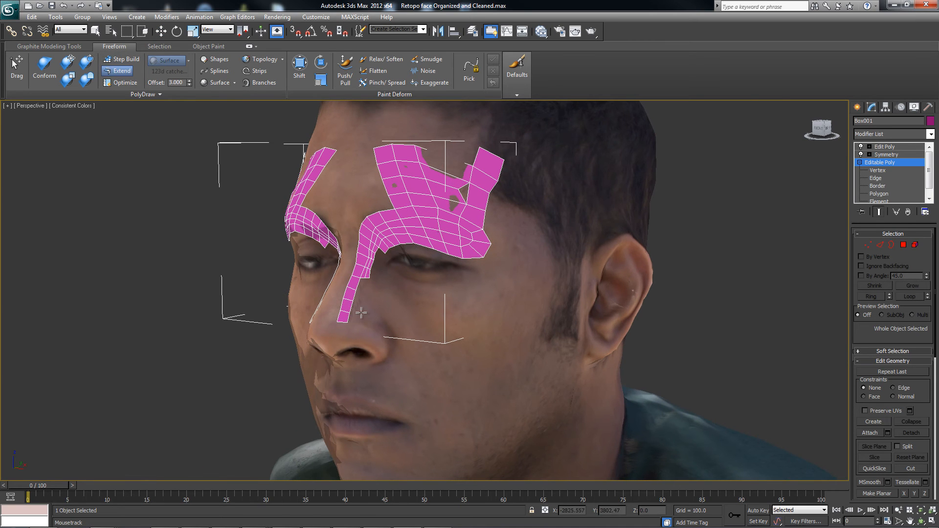
pyautogui.keyDown('shift'); pyautogui.moveTo(349, 320); pyautogui.dragTo(365, 324); pyautogui.keyUp('shift')
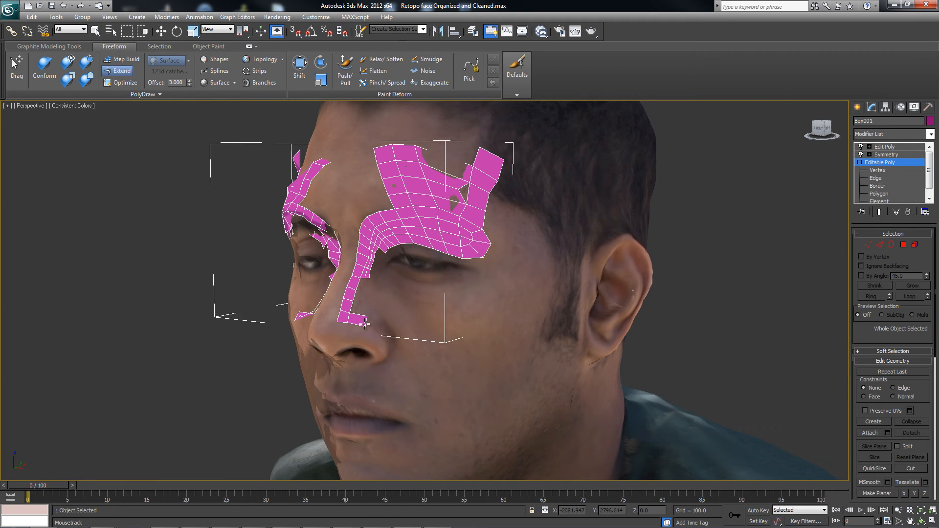
pyautogui.keyDown('alt'); pyautogui.moveTo(335, 296); pyautogui.dragTo(354, 333, button='middle'); pyautogui.keyUp('alt')
pyautogui.keyDown('shift'); pyautogui.moveTo(356, 328); pyautogui.dragTo(377, 342); pyautogui.keyUp('shift')
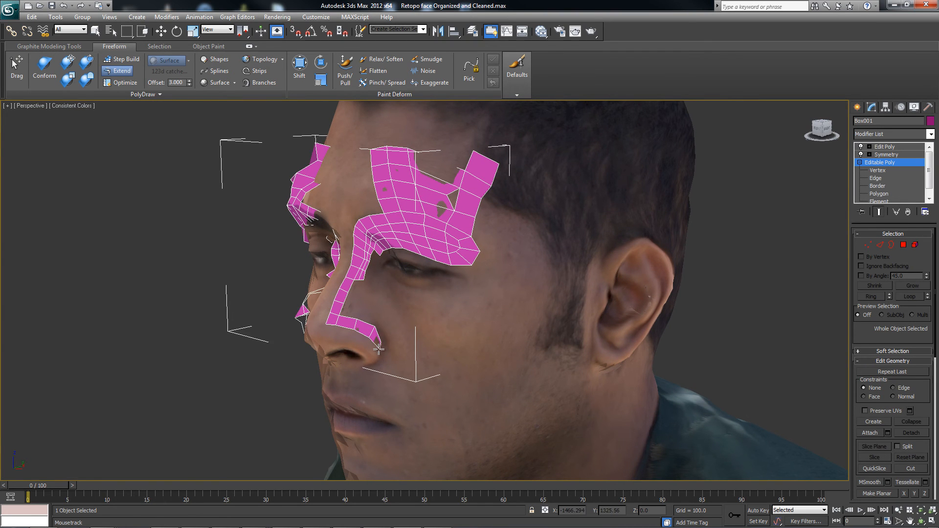
# Step: Drag the end vertices of the nostril strip inward to tidy its last polygon along the back of the nostril wing
pyautogui.scroll(6, 330, 355)
pyautogui.scroll(-7, 293, 351)
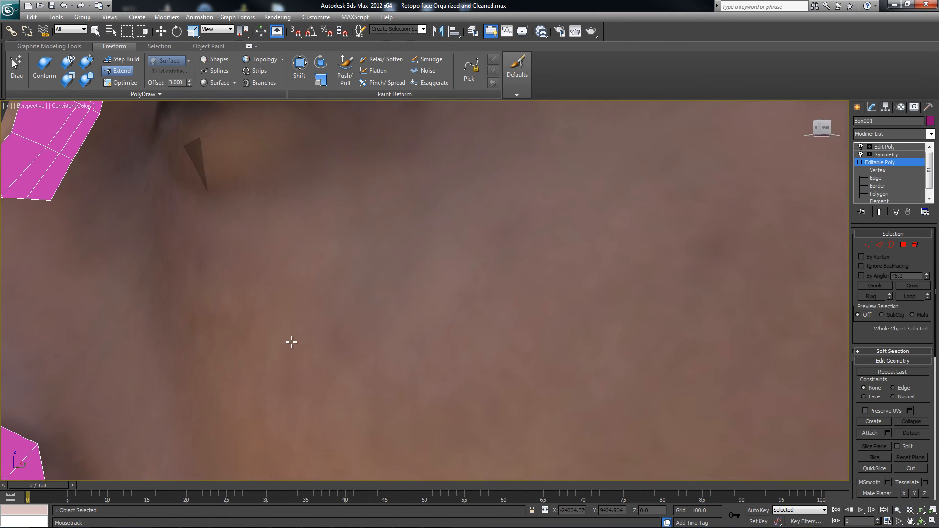
pyautogui.scroll(2, 575, 211)
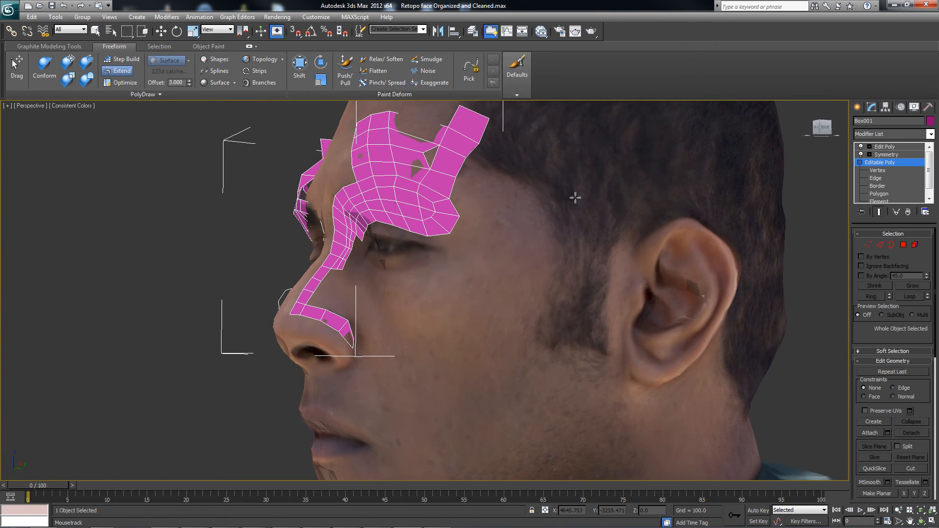
pyautogui.scroll(3, 362, 235)
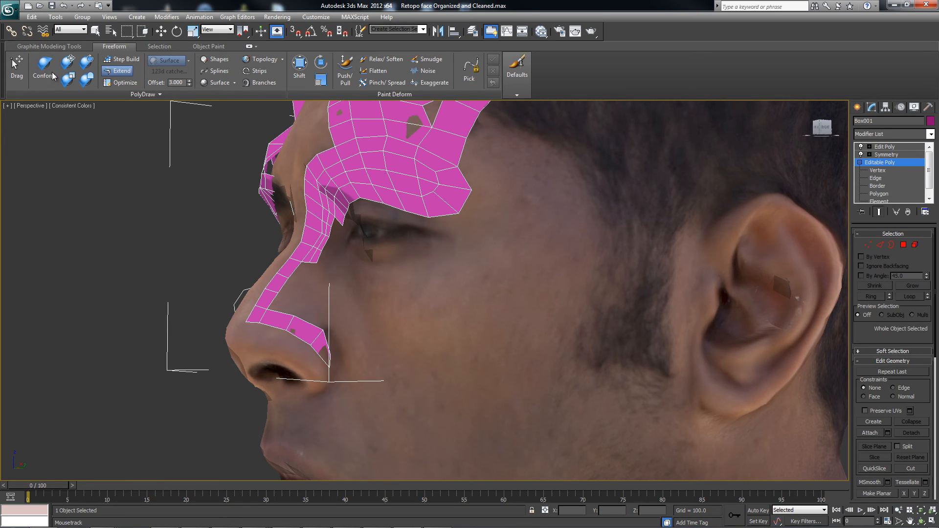
pyautogui.click(17, 66)
pyautogui.moveTo(330, 368); pyautogui.dragTo(313, 373)
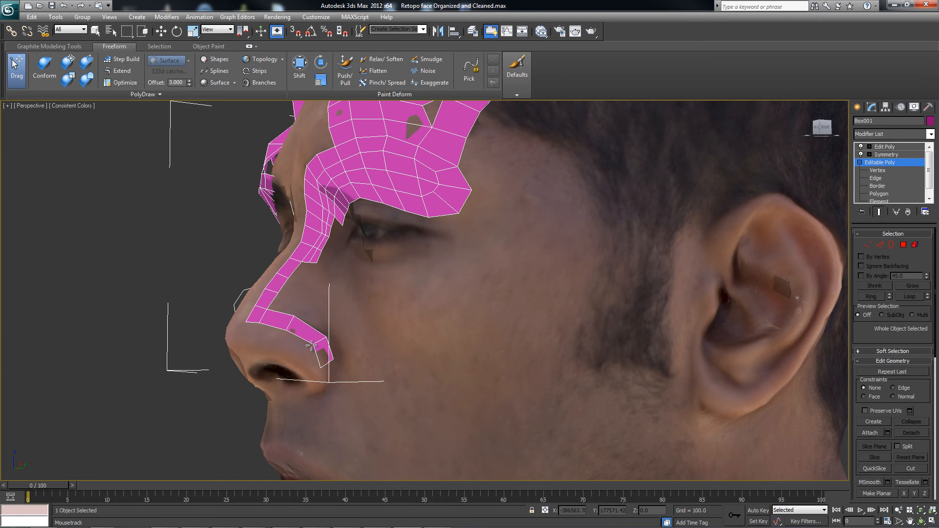
pyautogui.moveTo(321, 368); pyautogui.dragTo(314, 367)
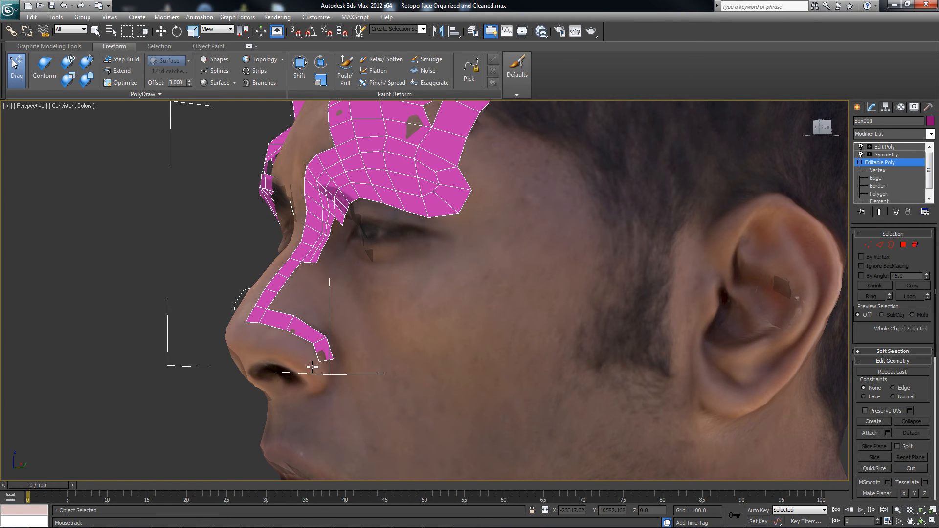
# Step: Return to the Edit Poly level and conform the mirrored nostril, nose and inner brow strips to the scan surface with the brush
pyautogui.keyDown('alt'); pyautogui.moveTo(285, 332); pyautogui.dragTo(318, 328, button='middle'); pyautogui.keyUp('alt')
pyautogui.keyDown('alt'); pyautogui.moveTo(385, 328); pyautogui.dragTo(414, 332, button='middle'); pyautogui.keyUp('alt')
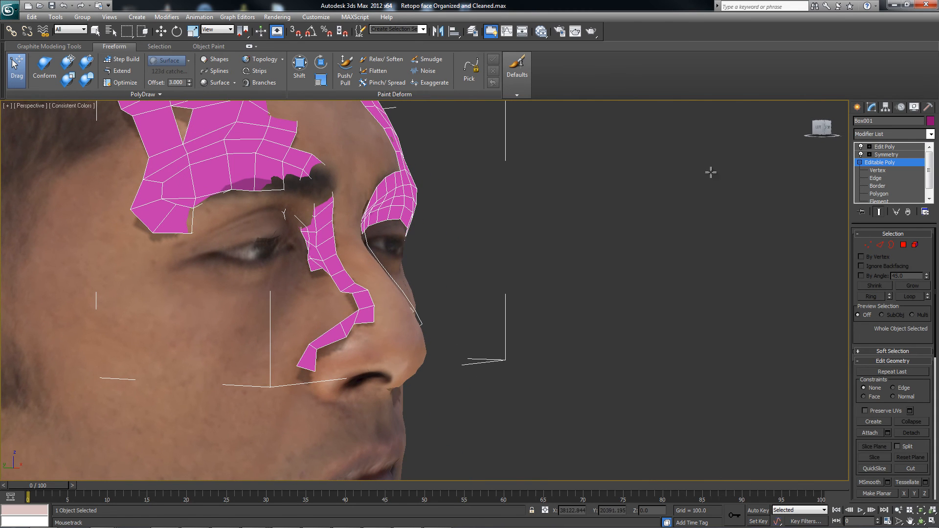
pyautogui.click(891, 146)
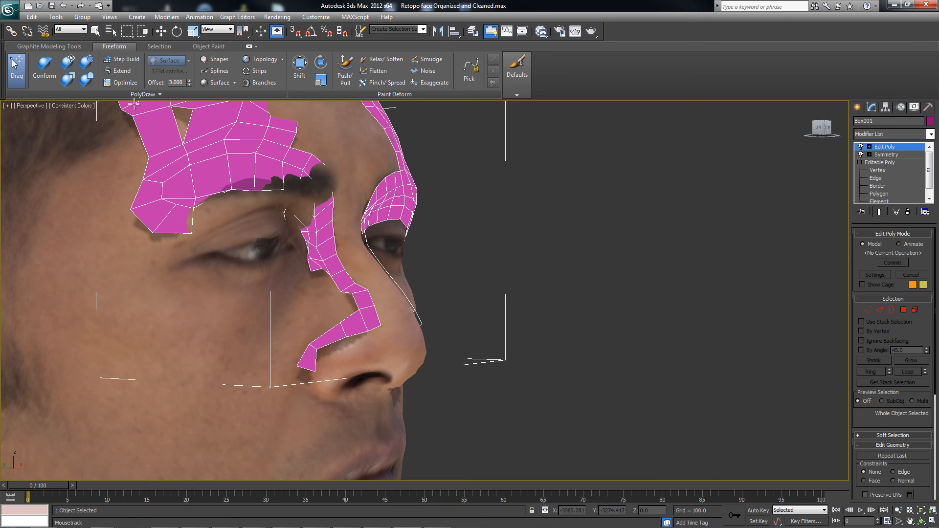
pyautogui.click(88, 65)
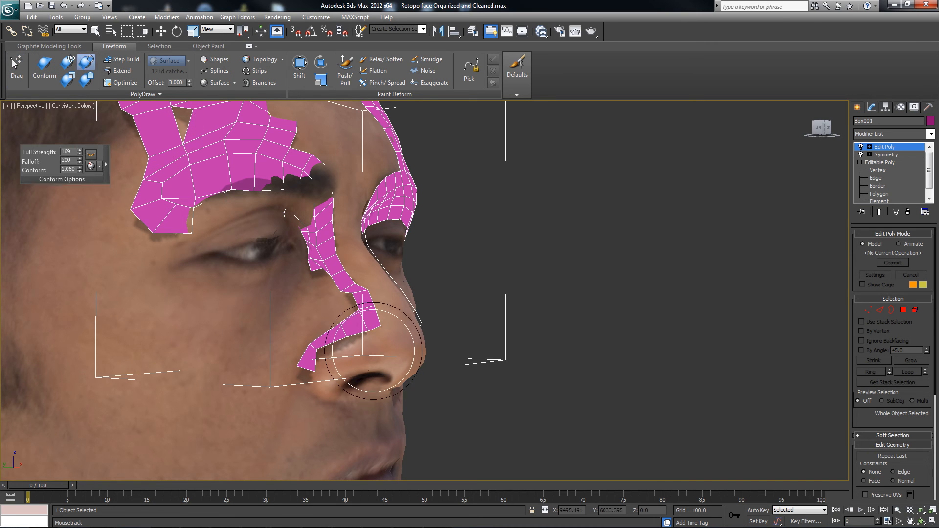
pyautogui.moveTo(373, 318)
pyautogui.mouseDown()
pyautogui.moveTo(325, 315)
pyautogui.moveTo(324, 335)
pyautogui.moveTo(350, 304)
pyautogui.moveTo(336, 244)
pyautogui.moveTo(297, 201)
pyautogui.moveTo(189, 192)
pyautogui.mouseUp()
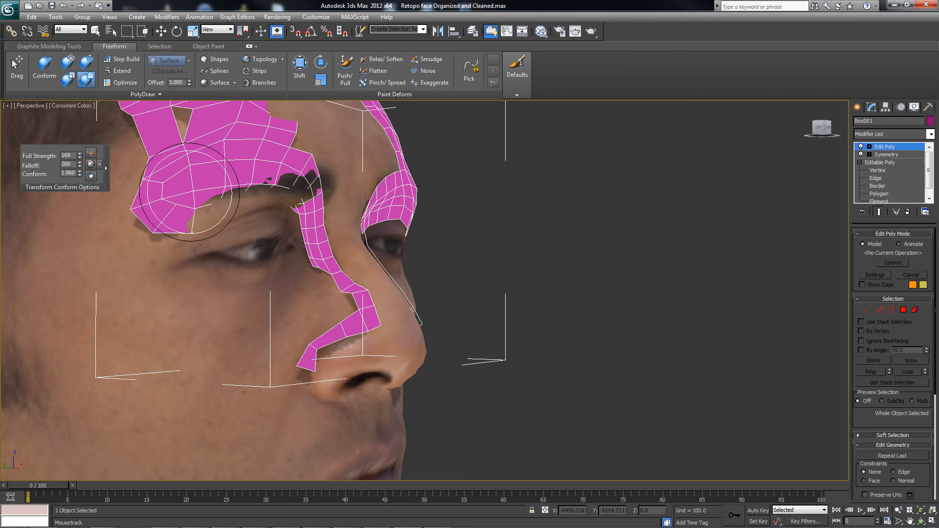
pyautogui.click(38, 64)
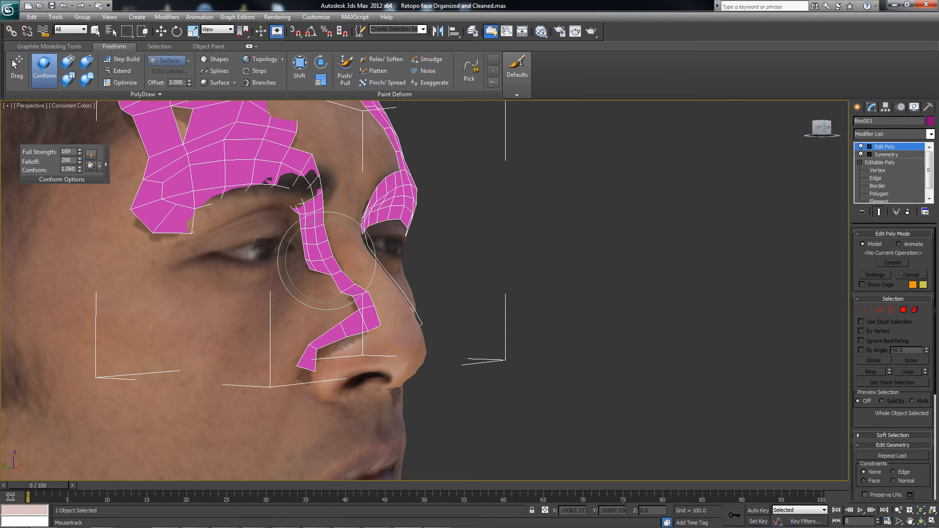
pyautogui.moveTo(309, 356); pyautogui.dragTo(294, 381)
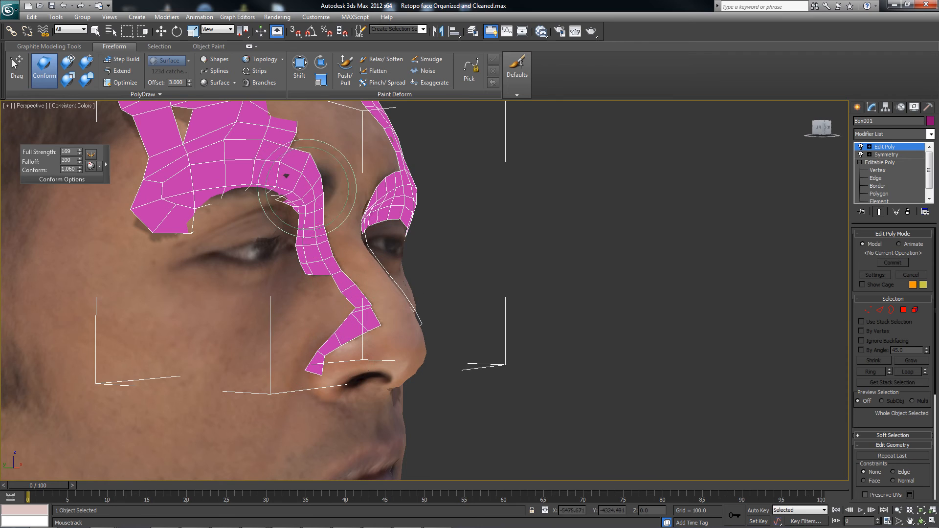
pyautogui.keyDown('alt'); pyautogui.moveTo(307, 188); pyautogui.dragTo(286, 215, button='middle'); pyautogui.keyUp('alt')
pyautogui.moveTo(286, 216); pyautogui.dragTo(196, 185)
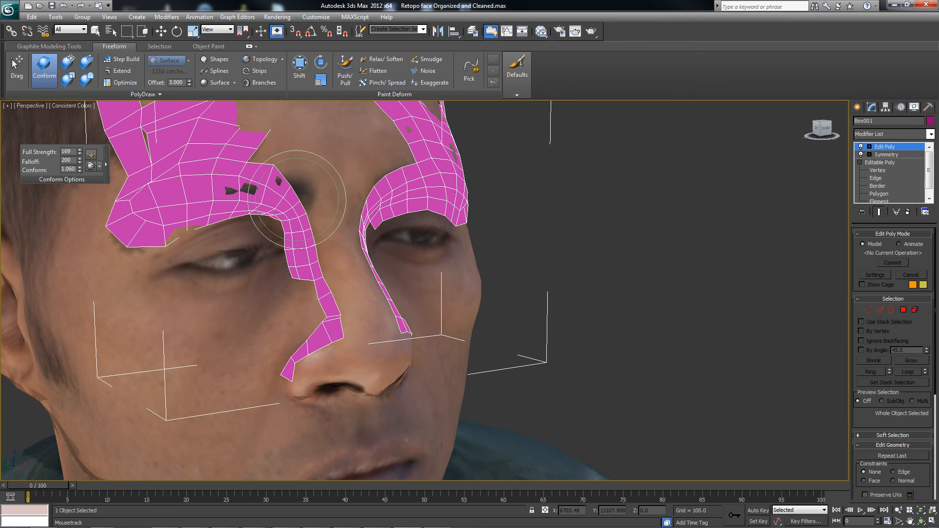
# Step: Examine how the brow, nose and nostril strips fit both sides of the face from above, front and side
pyautogui.moveTo(297, 198)
pyautogui.keyDown('alt'); pyautogui.mouseDown(button='middle')
pyautogui.moveTo(269, 262)
pyautogui.moveTo(306, 331)
pyautogui.moveTo(319, 302)
pyautogui.moveTo(248, 294)
pyautogui.moveTo(341, 290)
pyautogui.moveTo(315, 221)
pyautogui.moveTo(318, 238)
pyautogui.moveTo(367, 283)
pyautogui.moveTo(398, 293)
pyautogui.moveTo(396, 272)
pyautogui.moveTo(494, 289)
pyautogui.moveTo(450, 303)
pyautogui.moveTo(397, 259)
pyautogui.moveTo(430, 313)
pyautogui.moveTo(398, 294)
pyautogui.moveTo(402, 253)
pyautogui.moveTo(425, 264)
pyautogui.mouseUp(button='middle'); pyautogui.keyUp('alt')
pyautogui.scroll(-4, 247, 294)
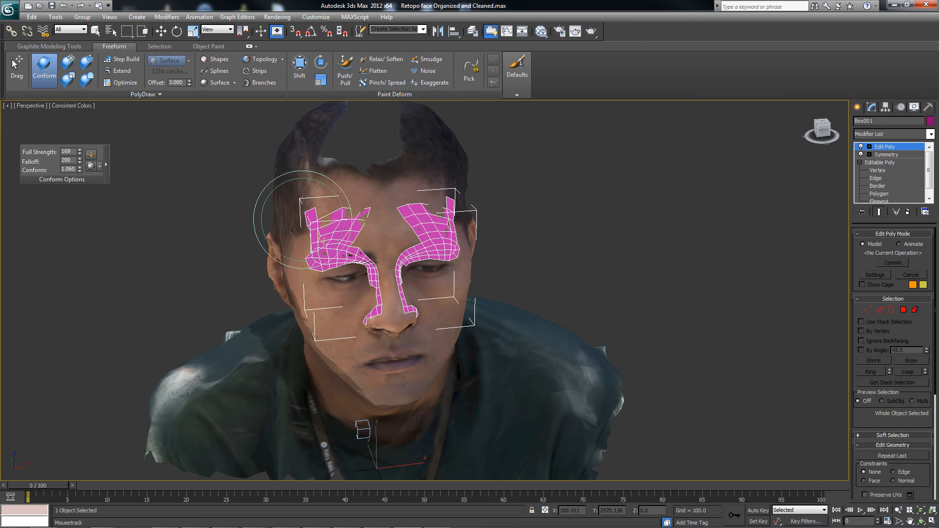
pyautogui.moveTo(421, 229)
pyautogui.keyDown('alt'); pyautogui.mouseDown(button='middle')
pyautogui.moveTo(471, 220)
pyautogui.moveTo(411, 157)
pyautogui.mouseUp(button='middle'); pyautogui.keyUp('alt')
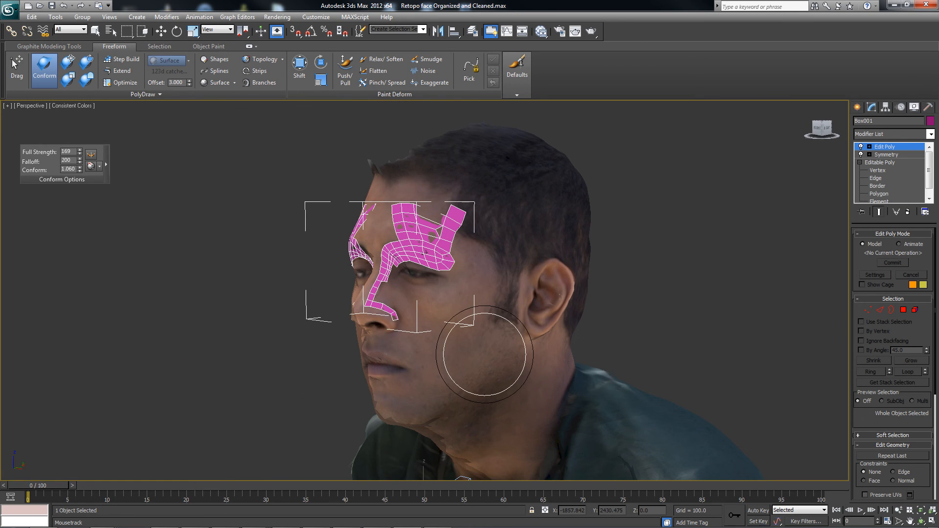
pyautogui.keyDown('alt'); pyautogui.moveTo(479, 298); pyautogui.dragTo(465, 388, button='middle'); pyautogui.keyUp('alt')
pyautogui.scroll(5, 454, 388)
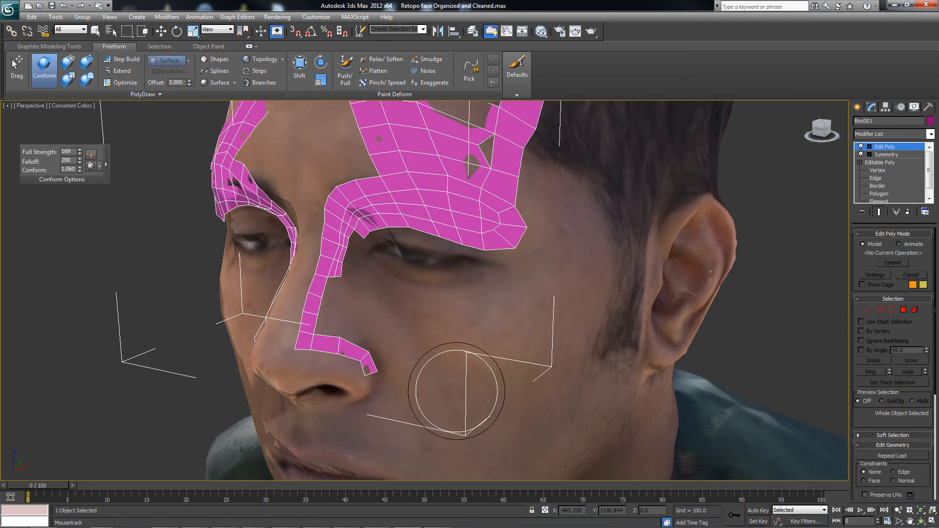
pyautogui.scroll(-4, 503, 361)
pyautogui.scroll(4, 433, 343)
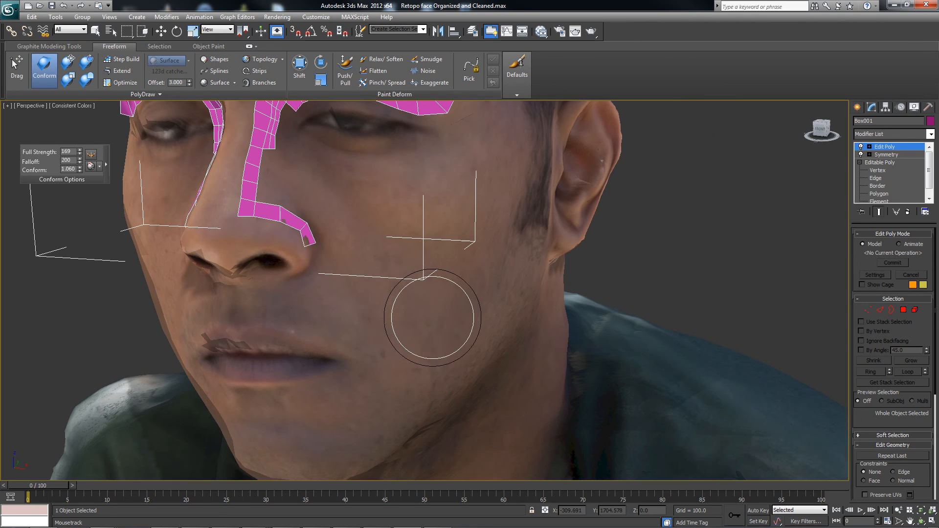
pyautogui.moveTo(380, 292)
pyautogui.keyDown('alt'); pyautogui.mouseDown(button='middle')
pyautogui.moveTo(329, 339)
pyautogui.moveTo(309, 220)
pyautogui.mouseUp(button='middle'); pyautogui.keyUp('alt')
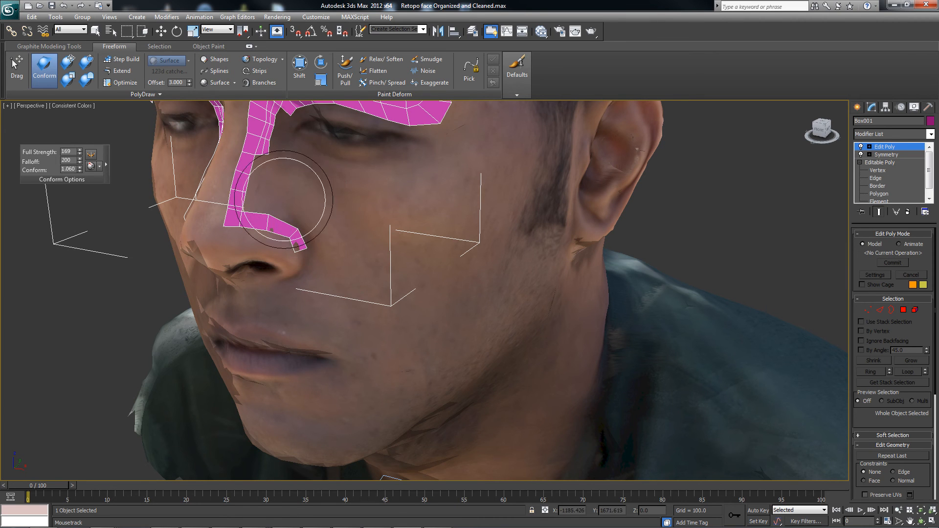
# Step: Return to the Editable Poly base level, accepting the topology change, and activate the Topology drawing tool
pyautogui.click(890, 163)
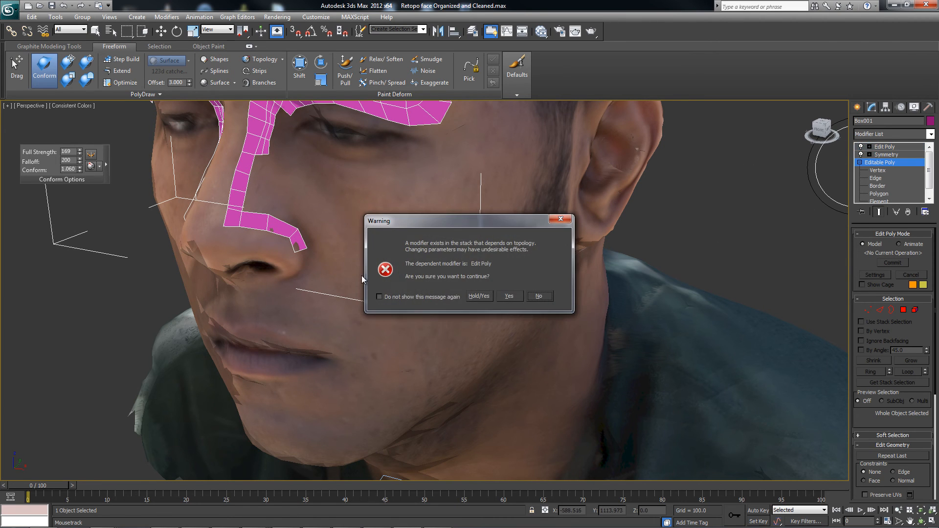
pyautogui.click(509, 296)
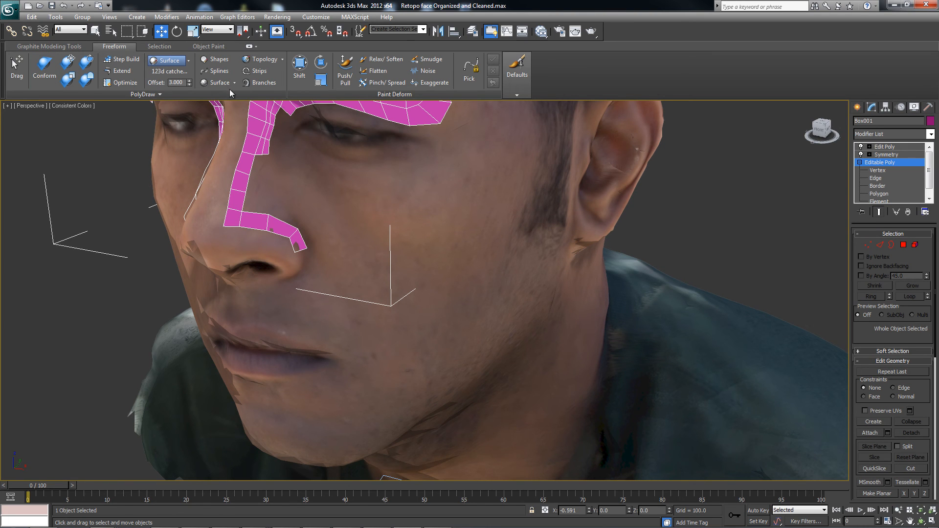
pyautogui.click(260, 59)
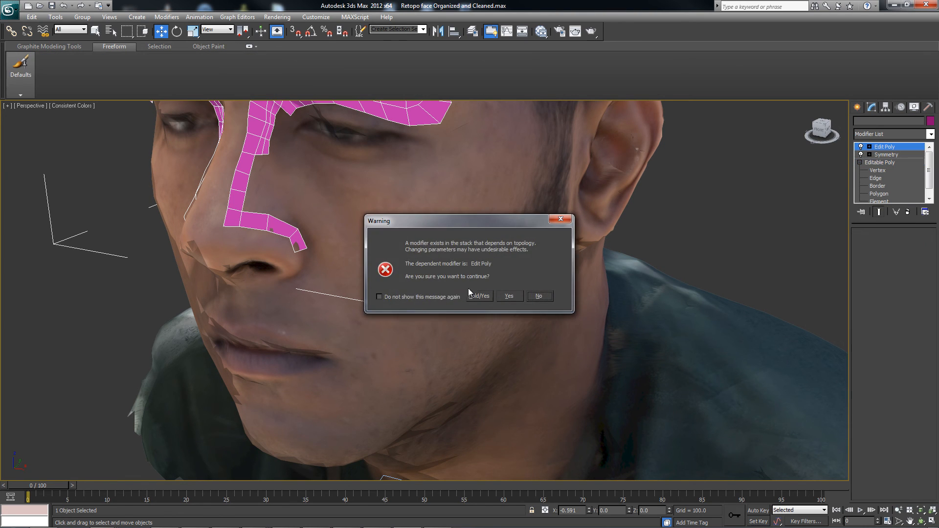
pyautogui.click(538, 296)
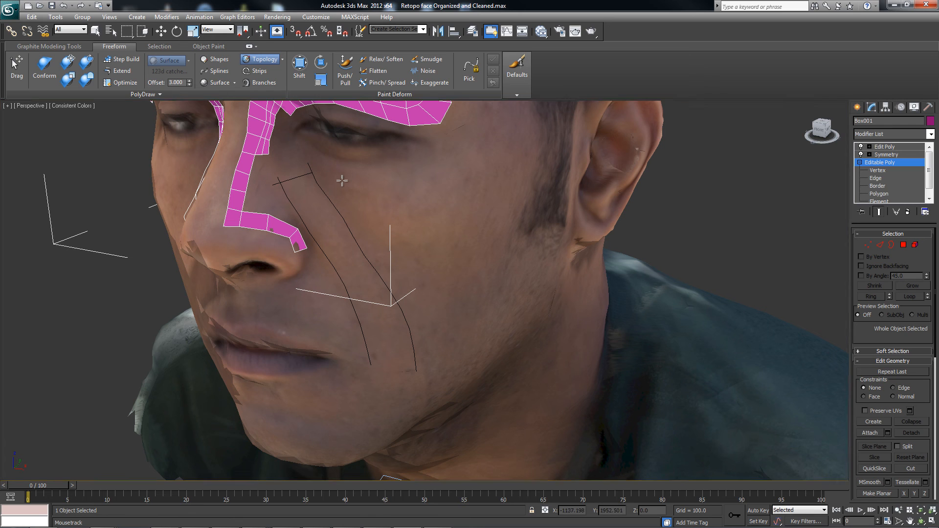
# Step: Sketch cross lines over the two long cheek guide lines to build a quad strip from beside the nose toward the mouth corner
pyautogui.moveTo(338, 185); pyautogui.dragTo(298, 206)
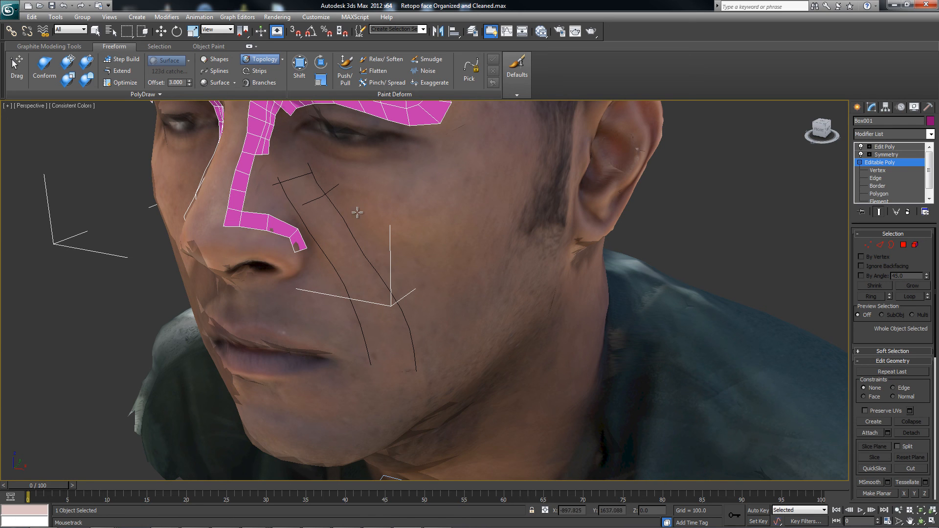
pyautogui.keyDown('alt'); pyautogui.moveTo(348, 214); pyautogui.dragTo(336, 191, button='middle'); pyautogui.keyUp('alt')
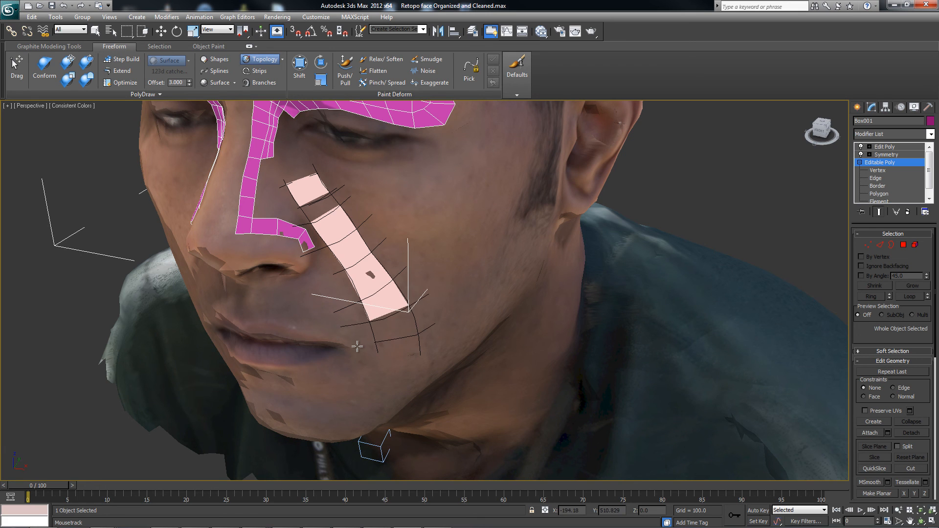
pyautogui.keyDown('alt'); pyautogui.moveTo(365, 289); pyautogui.dragTo(380, 272, button='middle'); pyautogui.keyUp('alt')
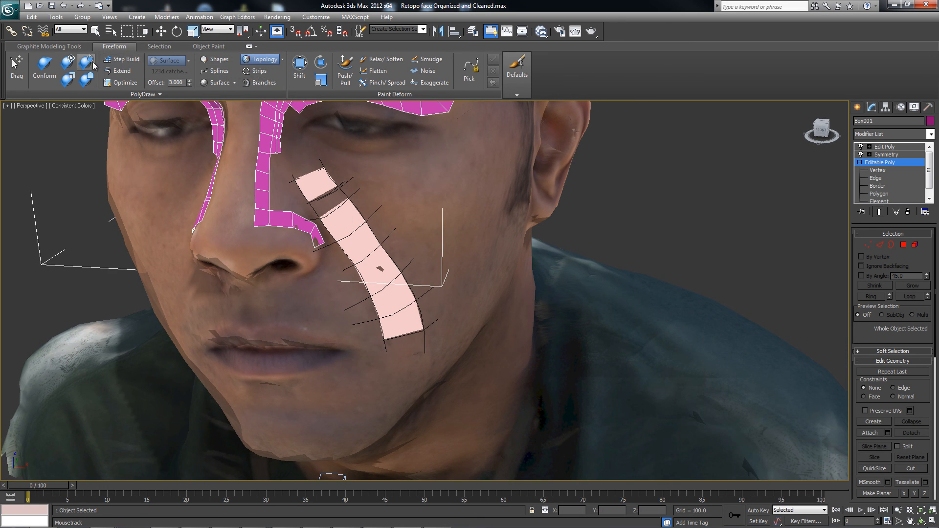
pyautogui.click(121, 63)
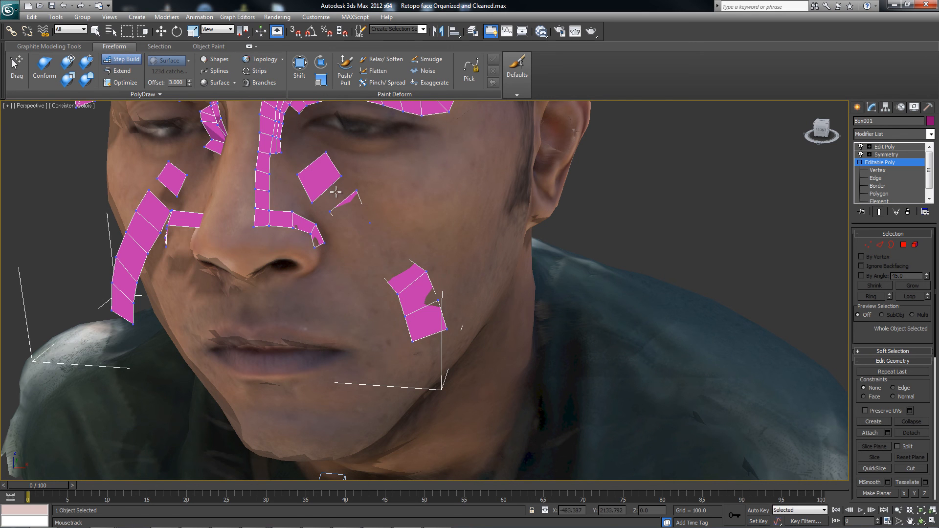
# Step: Activate the Conform brush, set its conform value to 1.599, and try to conform the new cheek strip to the scan surface
pyautogui.moveTo(356, 214)
pyautogui.keyDown('alt'); pyautogui.mouseDown(button='middle')
pyautogui.moveTo(371, 215)
pyautogui.moveTo(345, 207)
pyautogui.mouseUp(button='middle'); pyautogui.keyUp('alt')
pyautogui.click(44, 68)
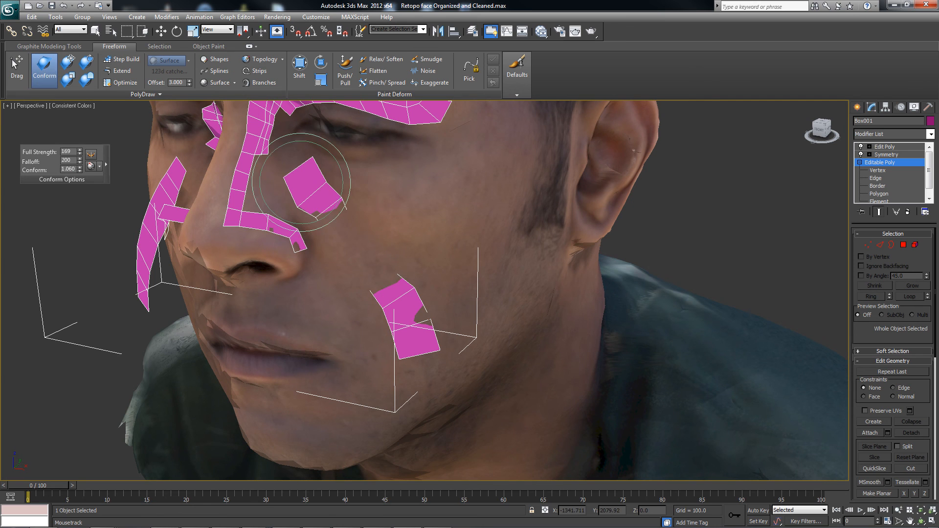
pyautogui.keyDown('alt'); pyautogui.moveTo(339, 205); pyautogui.dragTo(298, 237, button='middle'); pyautogui.keyUp('alt')
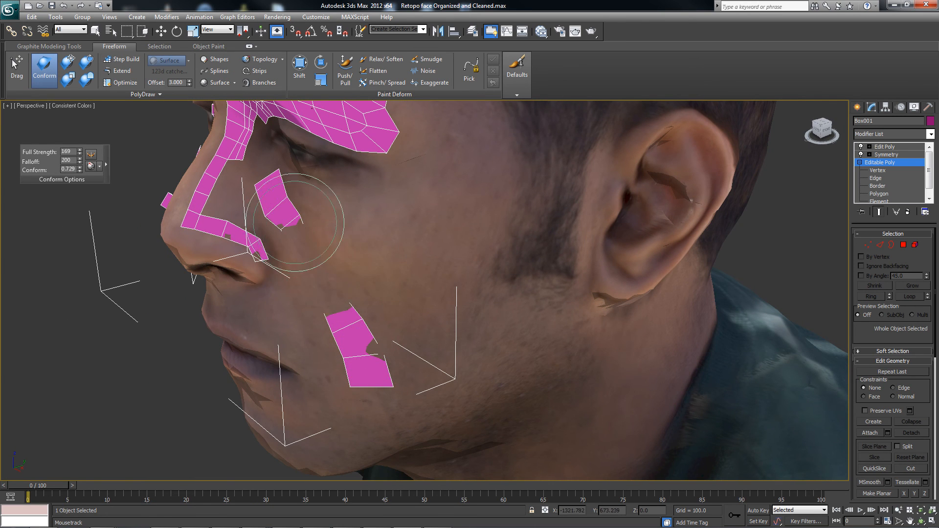
pyautogui.moveTo(306, 182)
pyautogui.keyDown('alt'); pyautogui.mouseDown(button='middle')
pyautogui.moveTo(264, 185)
pyautogui.moveTo(336, 229)
pyautogui.moveTo(401, 236)
pyautogui.moveTo(371, 211)
pyautogui.moveTo(364, 247)
pyautogui.mouseUp(button='middle'); pyautogui.keyUp('alt')
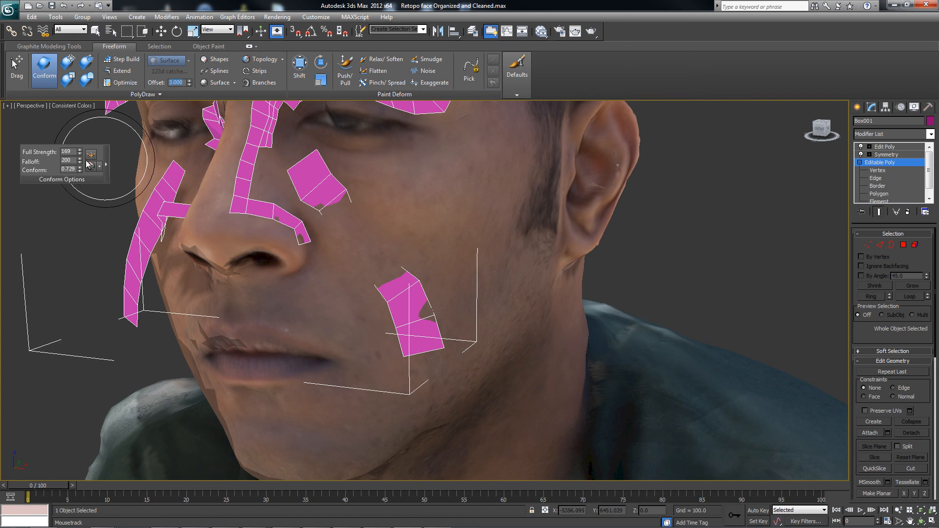
pyautogui.moveTo(83, 130); pyautogui.dragTo(83, 120)
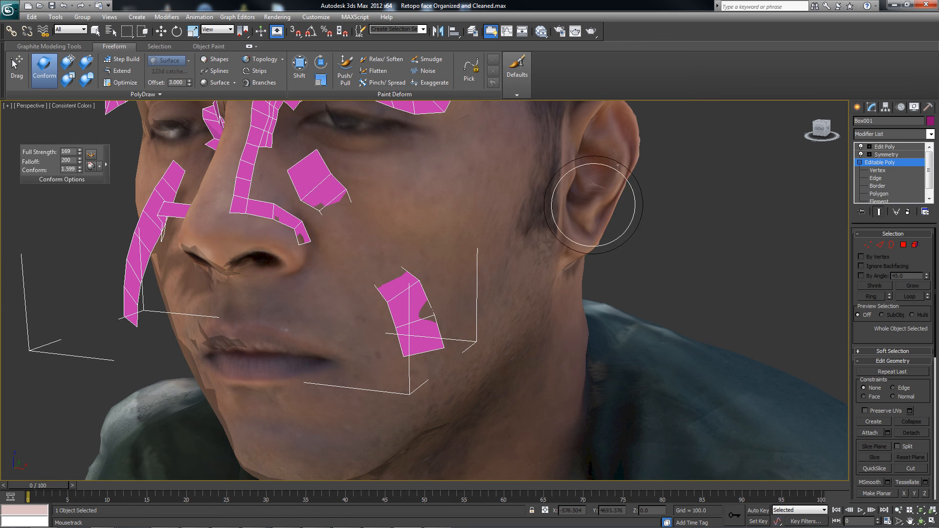
pyautogui.moveTo(587, 199)
pyautogui.keyDown('alt'); pyautogui.mouseDown(button='middle')
pyautogui.moveTo(336, 226)
pyautogui.moveTo(279, 206)
pyautogui.moveTo(242, 213)
pyautogui.moveTo(278, 178)
pyautogui.mouseUp(button='middle'); pyautogui.keyUp('alt')
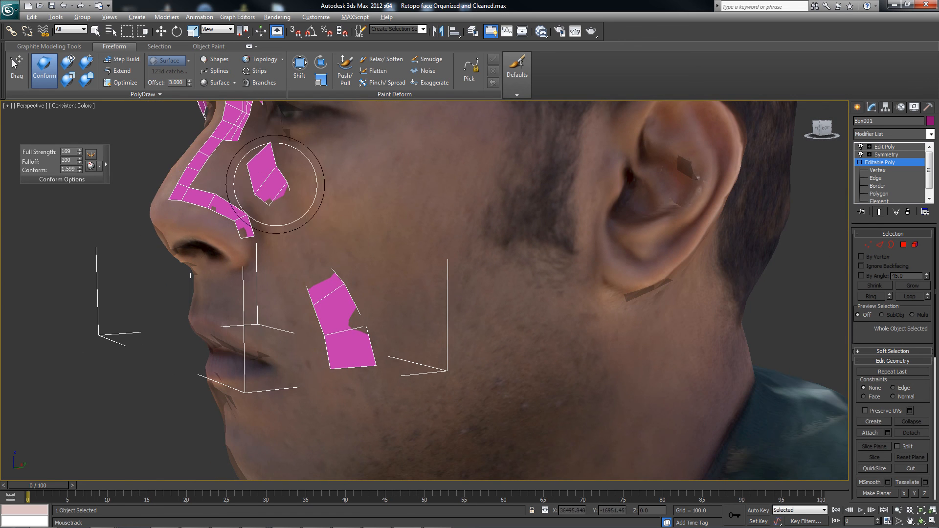
# Step: Bring the mirrored cheek strip into view and switch back to the Edit Poly level above Symmetry
pyautogui.moveTo(359, 320)
pyautogui.keyDown('alt'); pyautogui.mouseDown(button='middle')
pyautogui.moveTo(394, 283)
pyautogui.moveTo(444, 278)
pyautogui.moveTo(433, 272)
pyautogui.mouseUp(button='middle'); pyautogui.keyUp('alt')
pyautogui.keyDown('alt'); pyautogui.moveTo(298, 258); pyautogui.dragTo(346, 288, button='middle'); pyautogui.keyUp('alt')
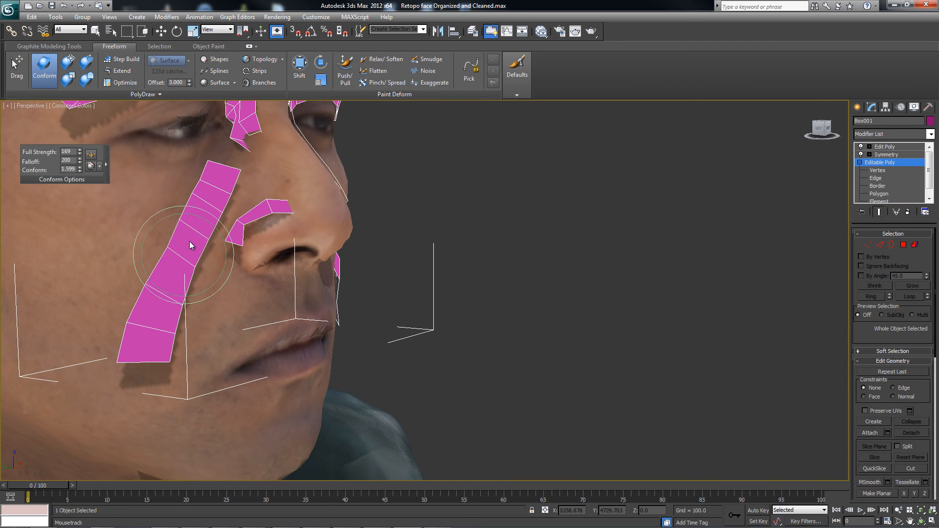
pyautogui.click(885, 146)
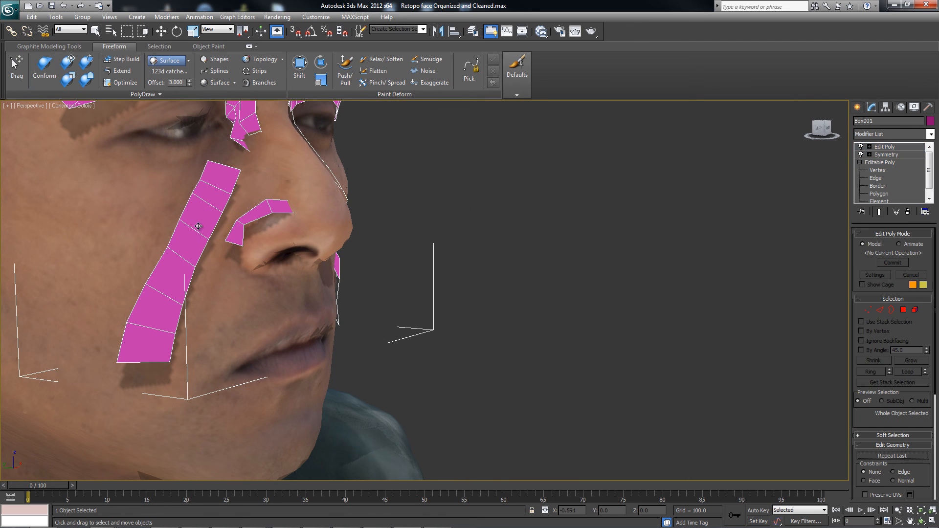
# Step: Undo the stray move of the mesh and conform the cheek strips on both sides of the nose to the scan with the Conform brush
pyautogui.moveTo(189, 236); pyautogui.dragTo(193, 236)
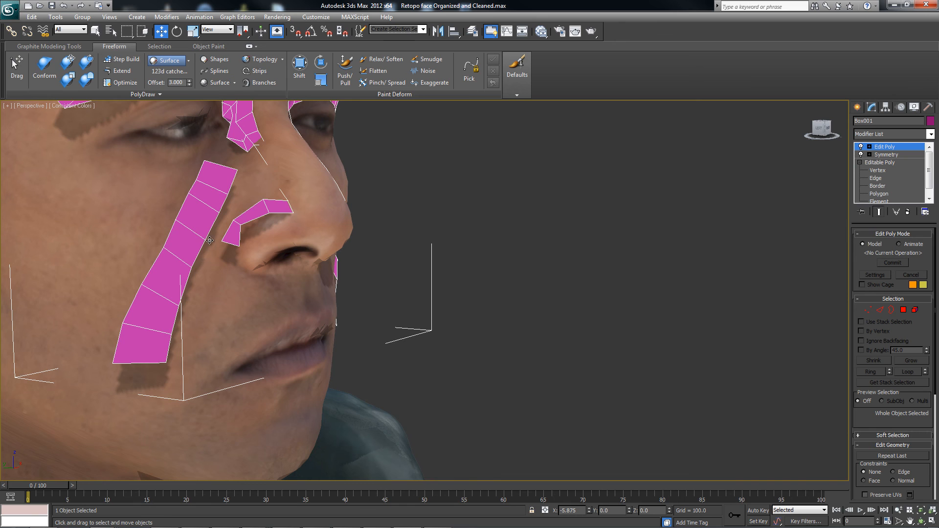
pyautogui.hotkey('ctrl', 'z')
pyautogui.keyDown('alt'); pyautogui.moveTo(212, 248); pyautogui.dragTo(225, 243, button='middle'); pyautogui.keyUp('alt')
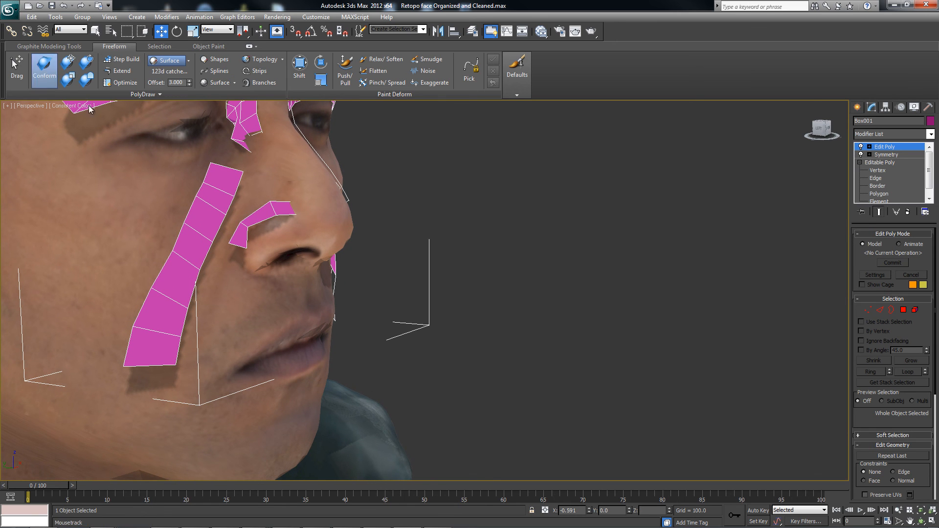
pyautogui.moveTo(192, 216); pyautogui.dragTo(145, 365)
pyautogui.keyDown('alt'); pyautogui.moveTo(235, 252); pyautogui.dragTo(377, 220, button='middle'); pyautogui.keyUp('alt')
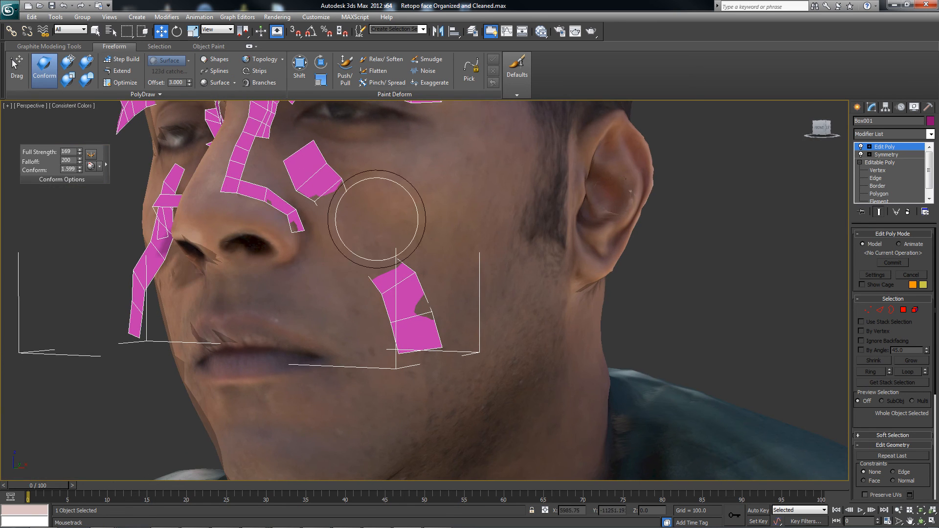
pyautogui.moveTo(376, 219)
pyautogui.mouseDown()
pyautogui.moveTo(342, 189)
pyautogui.moveTo(403, 311)
pyautogui.moveTo(304, 145)
pyautogui.mouseUp()
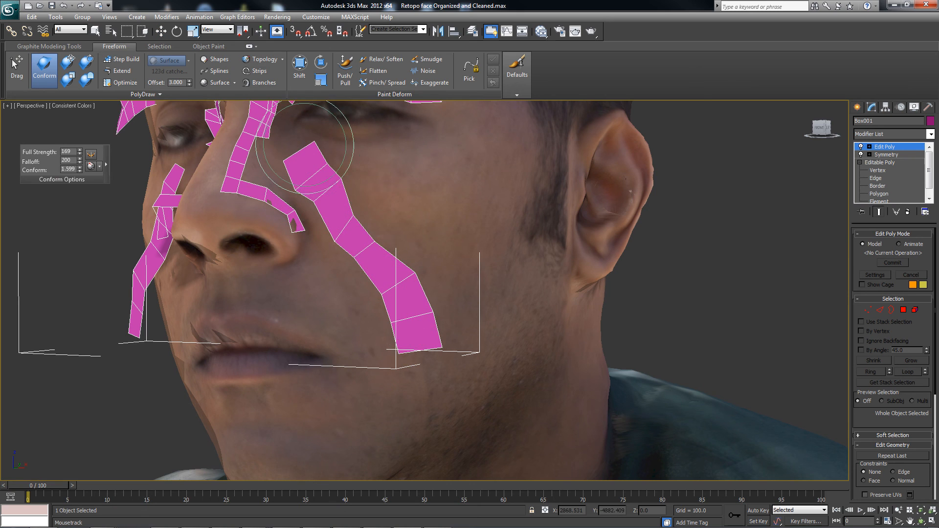
# Step: Inspect the fit of both mirrored cheek strips and the nostril strips against the head scan from several angles
pyautogui.keyDown('alt'); pyautogui.moveTo(304, 146); pyautogui.dragTo(324, 282, button='middle'); pyautogui.keyUp('alt')
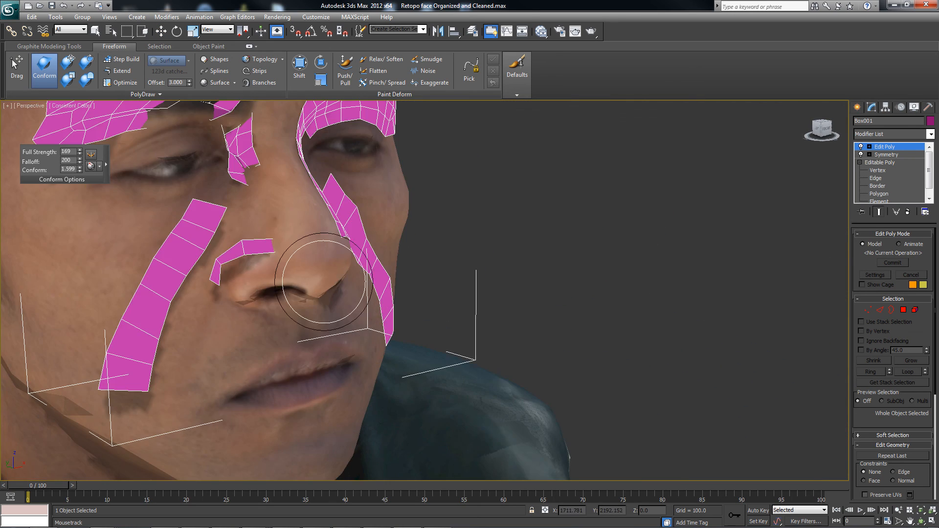
pyautogui.keyDown('alt'); pyautogui.moveTo(120, 382); pyautogui.dragTo(215, 270, button='middle'); pyautogui.keyUp('alt')
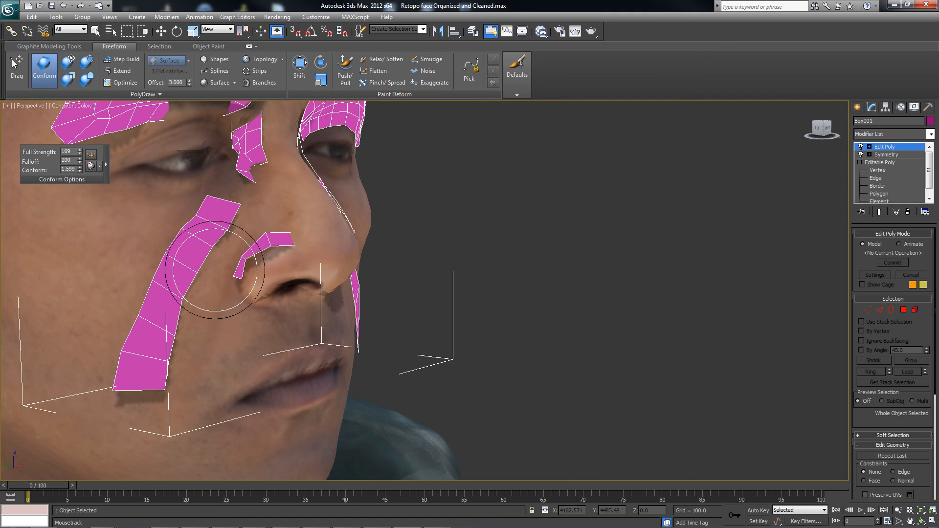
pyautogui.moveTo(157, 383)
pyautogui.keyDown('alt'); pyautogui.mouseDown(button='middle')
pyautogui.moveTo(283, 220)
pyautogui.moveTo(189, 240)
pyautogui.moveTo(195, 232)
pyautogui.moveTo(300, 259)
pyautogui.moveTo(324, 250)
pyautogui.mouseUp(button='middle'); pyautogui.keyUp('alt')
pyautogui.scroll(-5, 299, 260)
pyautogui.scroll(5, 406, 293)
pyautogui.keyDown('alt'); pyautogui.moveTo(405, 293); pyautogui.dragTo(436, 287, button='middle'); pyautogui.keyUp('alt')
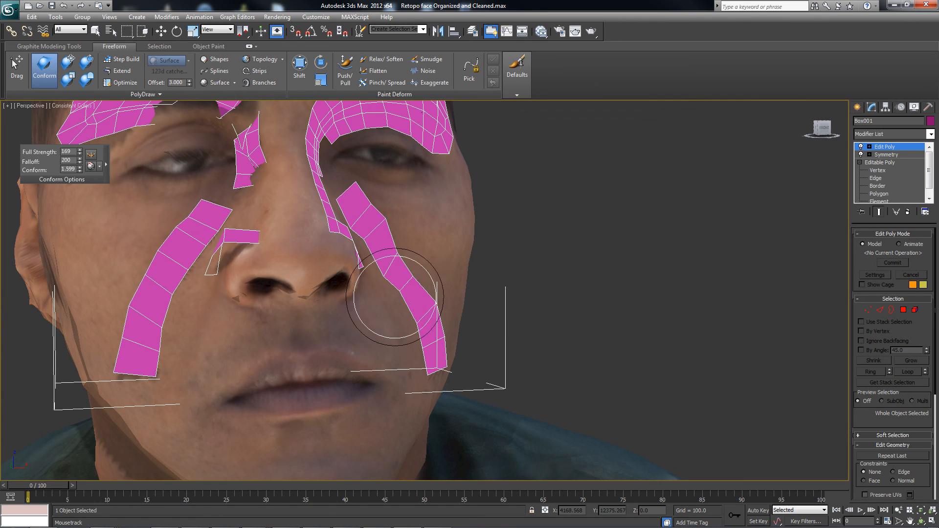
pyautogui.moveTo(397, 291)
pyautogui.keyDown('alt'); pyautogui.mouseDown(button='middle')
pyautogui.moveTo(315, 265)
pyautogui.moveTo(377, 294)
pyautogui.moveTo(314, 330)
pyautogui.moveTo(325, 341)
pyautogui.moveTo(300, 310)
pyautogui.moveTo(307, 304)
pyautogui.moveTo(297, 329)
pyautogui.moveTo(314, 314)
pyautogui.moveTo(331, 321)
pyautogui.moveTo(386, 306)
pyautogui.moveTo(377, 293)
pyautogui.moveTo(394, 325)
pyautogui.moveTo(229, 216)
pyautogui.mouseUp(button='middle'); pyautogui.keyUp('alt')
pyautogui.scroll(3, 377, 294)
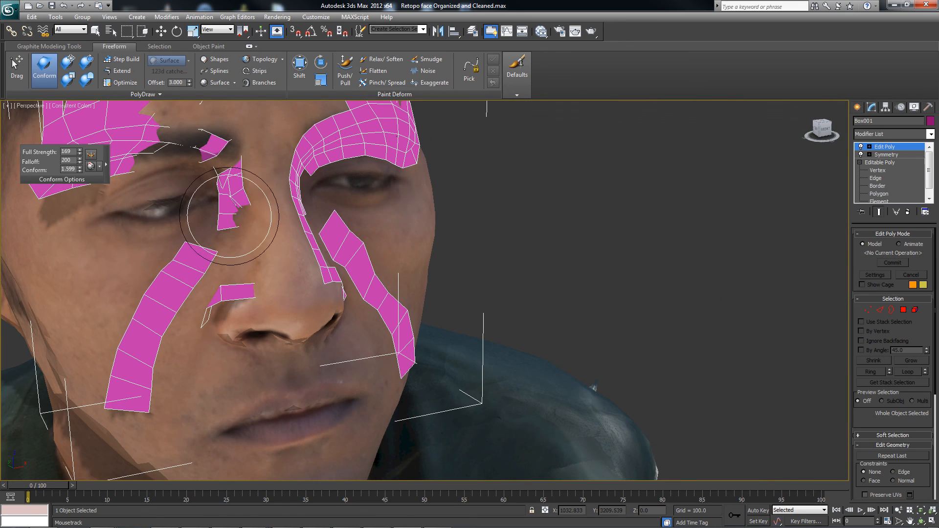
pyautogui.scroll(-8, 342, 198)
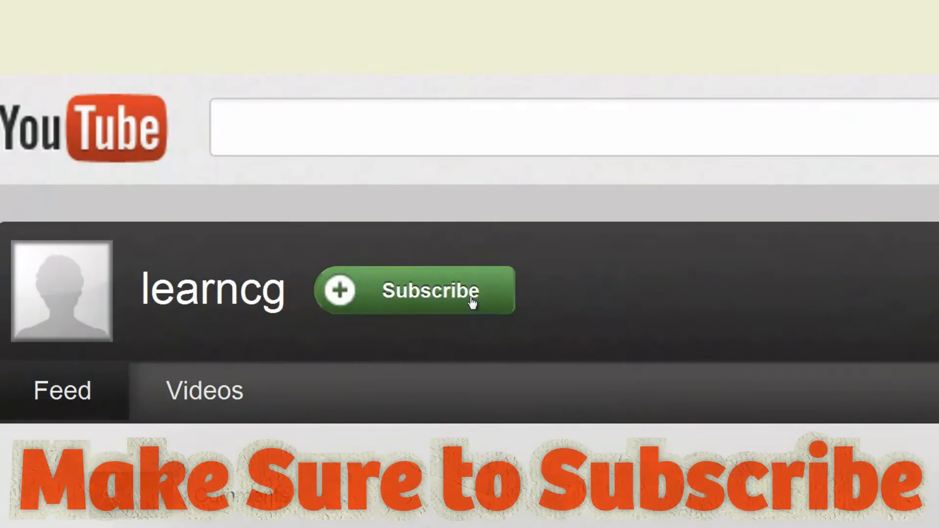
pyautogui.click(472, 302)
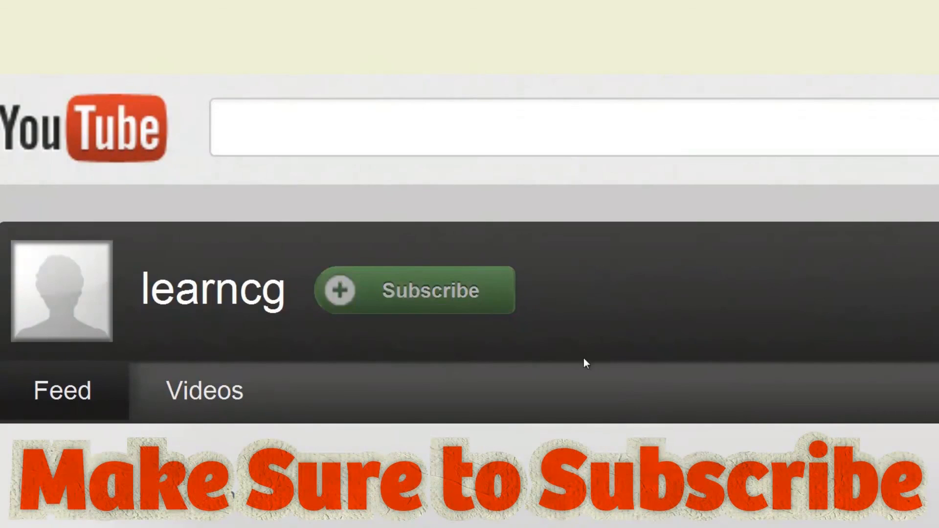